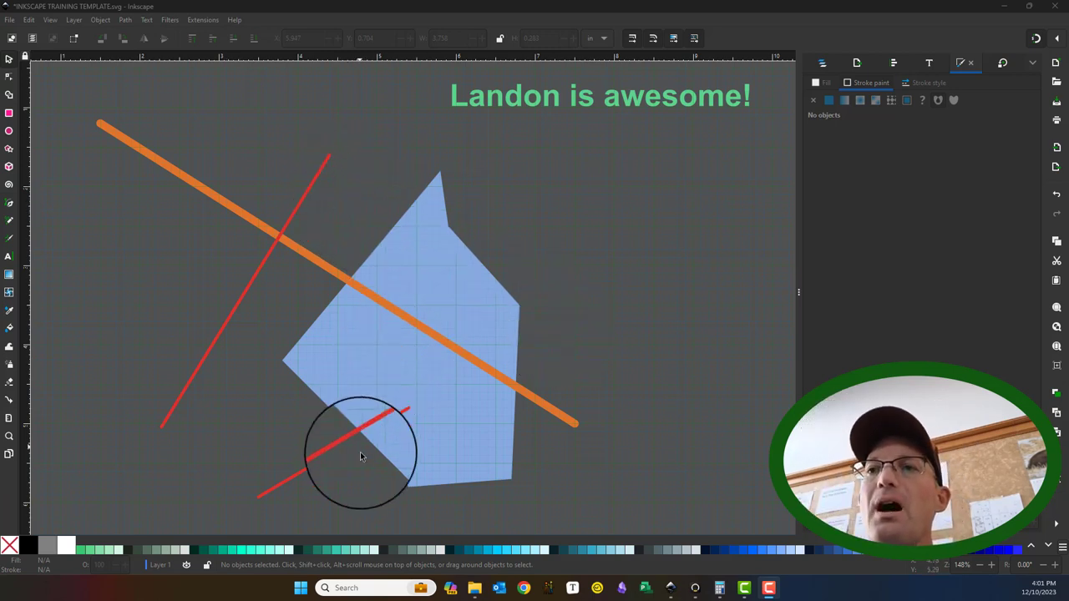
# Nudge the long red line's top endpoint with the Node tool, then reselect the line
pyautogui.click(229, 205)
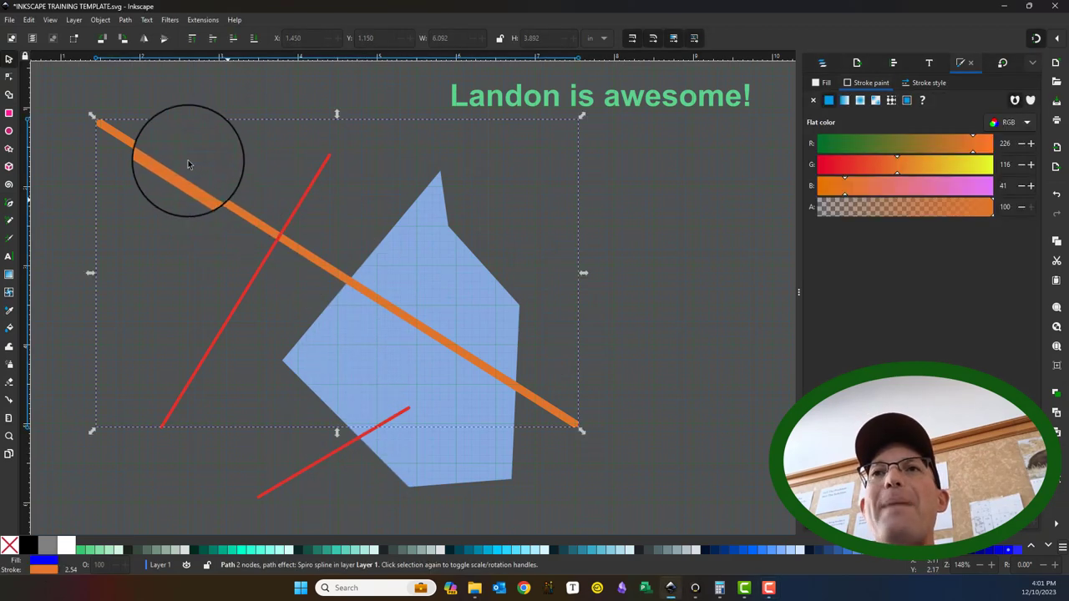
pyautogui.click(331, 489)
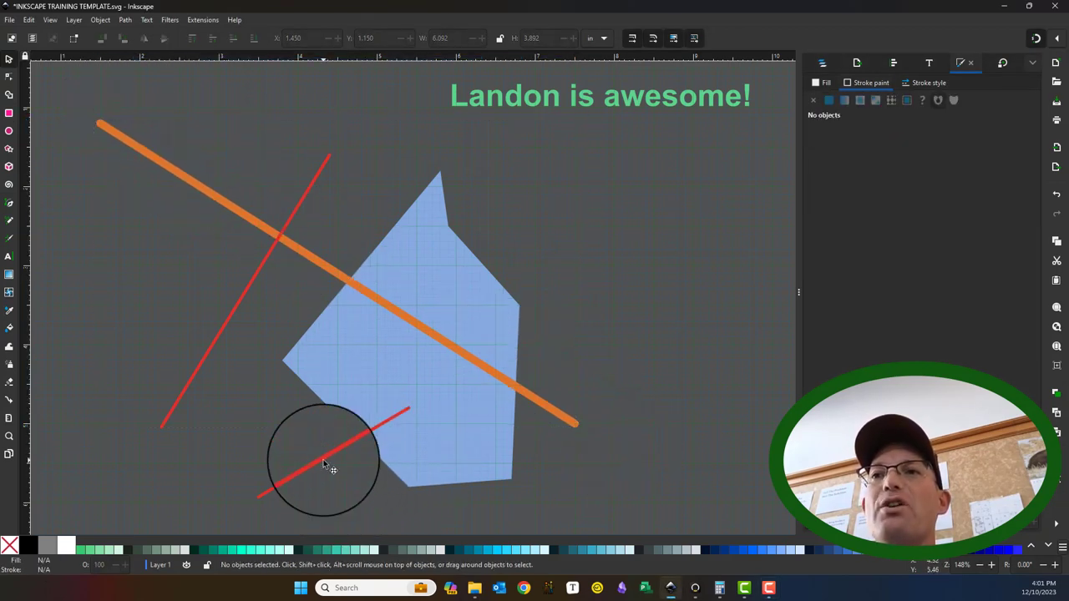
pyautogui.click(324, 462)
pyautogui.click(238, 297)
pyautogui.click(615, 369)
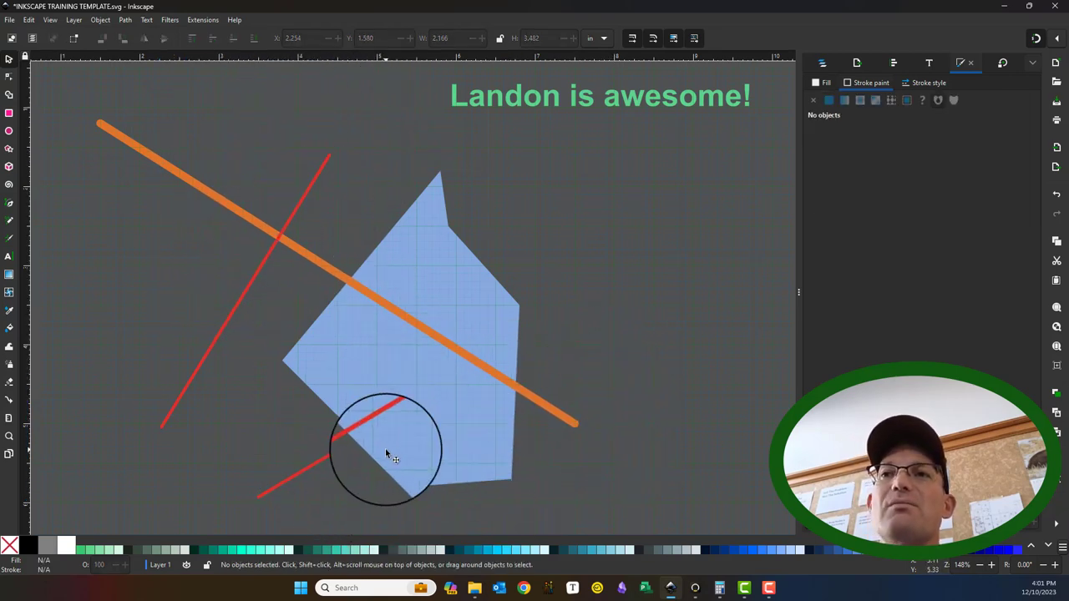
pyautogui.doubleClick(326, 158)
pyautogui.moveTo(329, 156)
pyautogui.mouseDown()
pyautogui.moveTo(286, 185)
pyautogui.moveTo(305, 238)
pyautogui.moveTo(257, 243)
pyautogui.moveTo(284, 243)
pyautogui.moveTo(336, 152)
pyautogui.mouseUp()
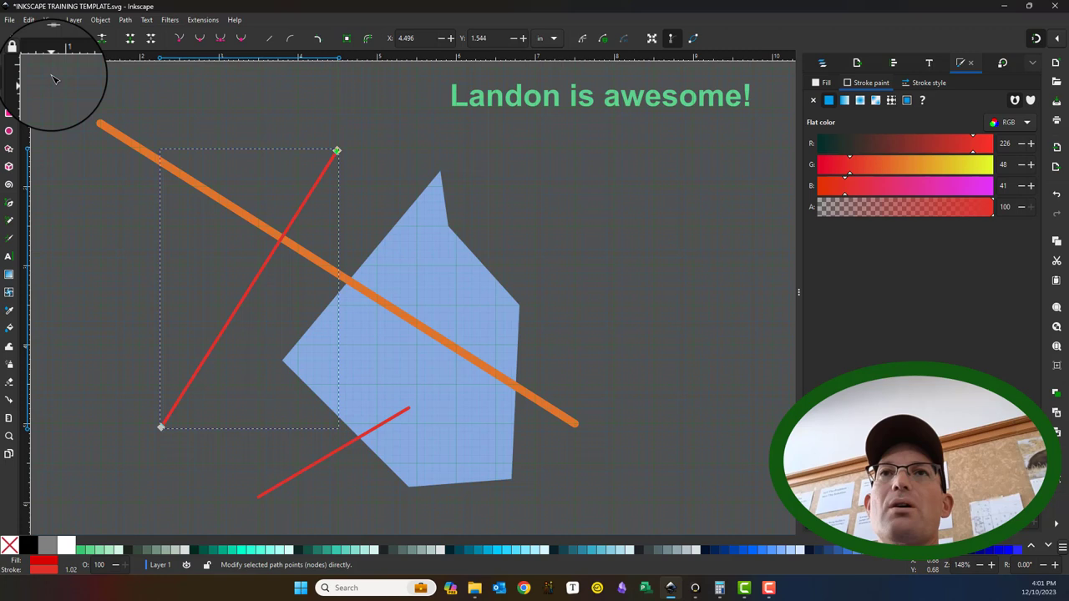
pyautogui.click(7, 59)
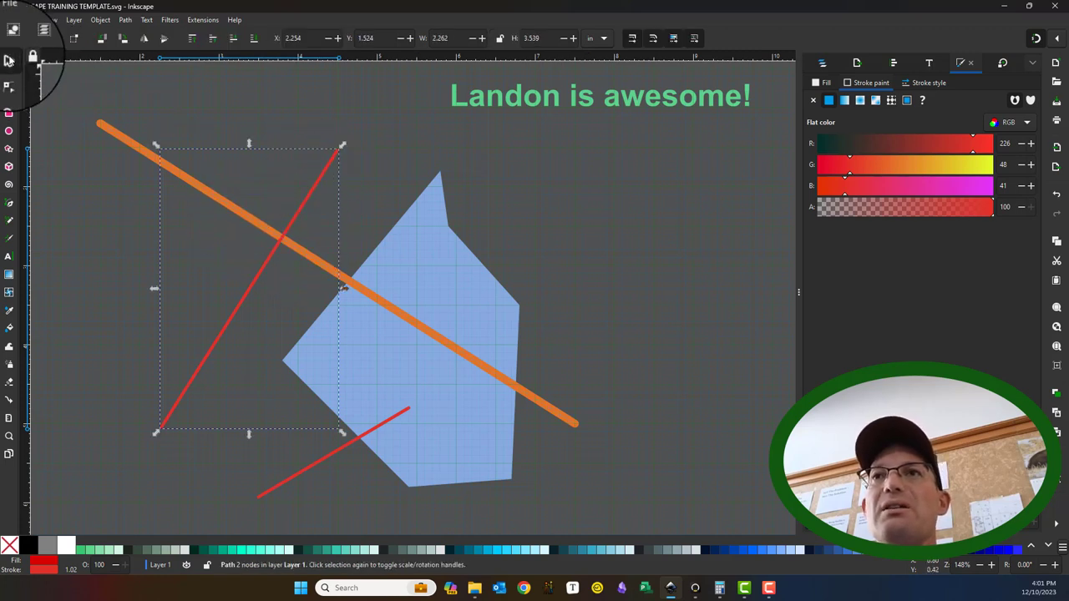
pyautogui.click(359, 198)
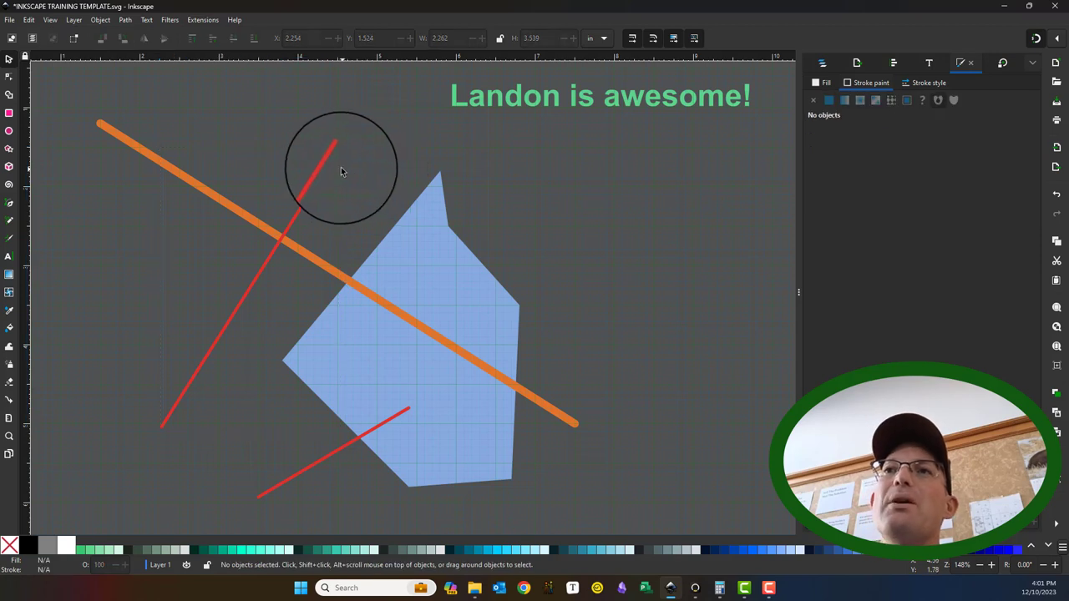
pyautogui.click(331, 168)
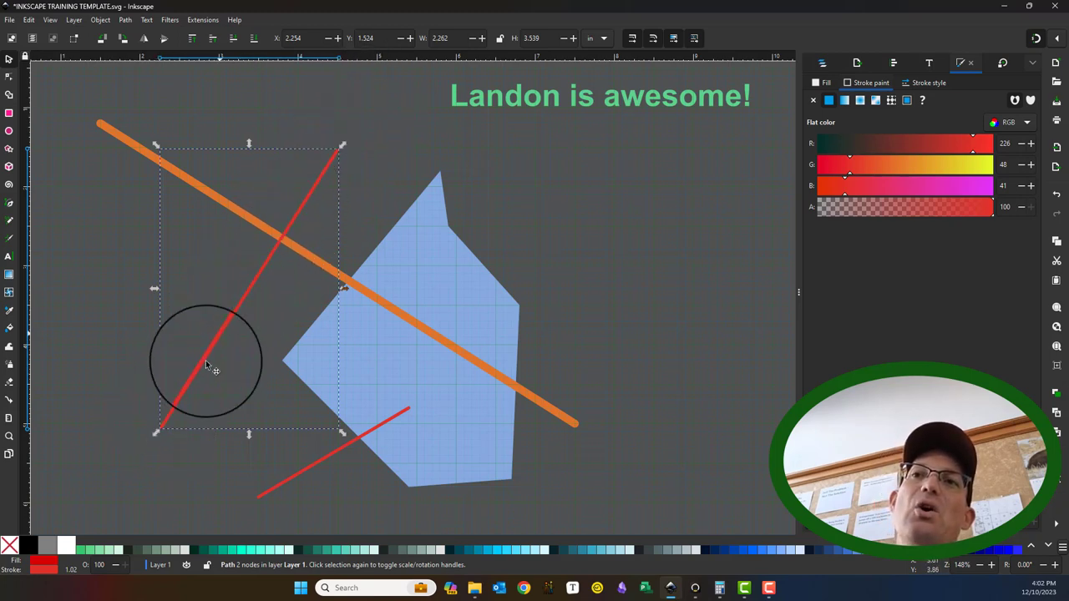
# Duplicate the long red line and convert the copy into a guide
pyautogui.click(28, 19)
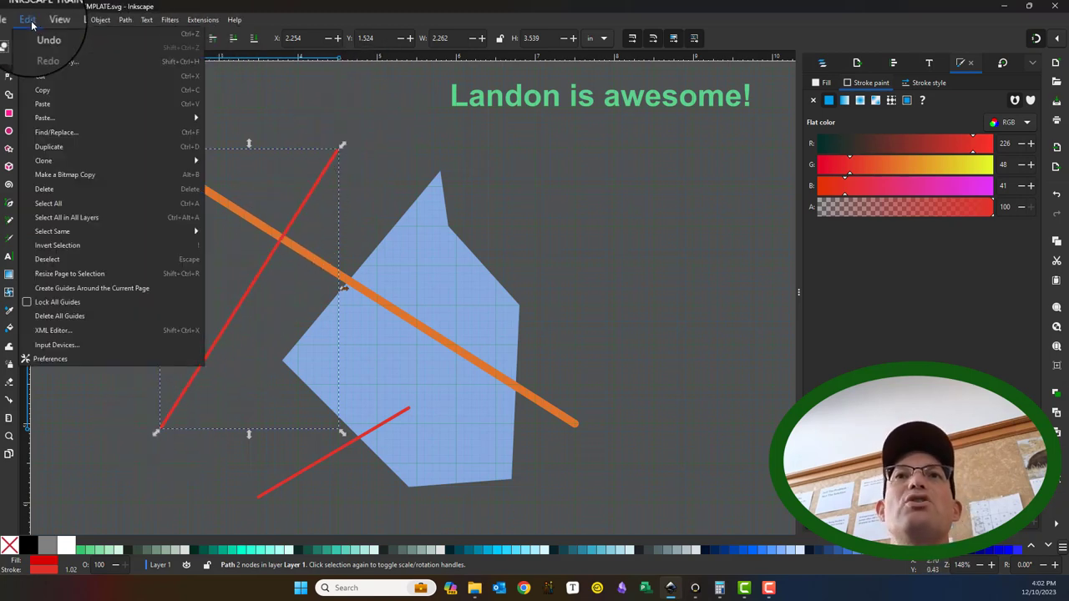
pyautogui.click(70, 147)
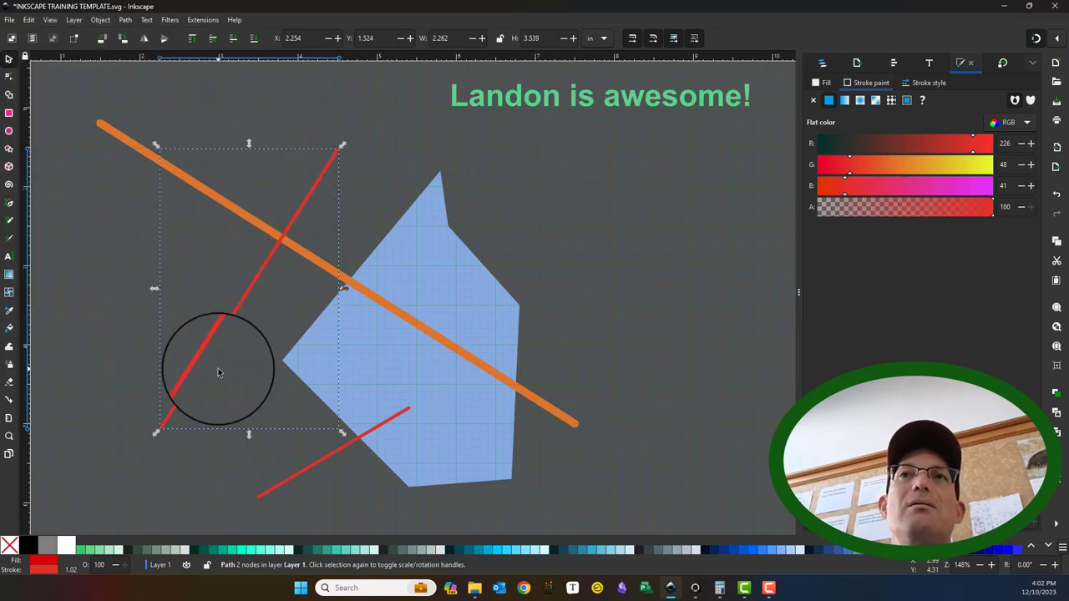
pyautogui.click(100, 20)
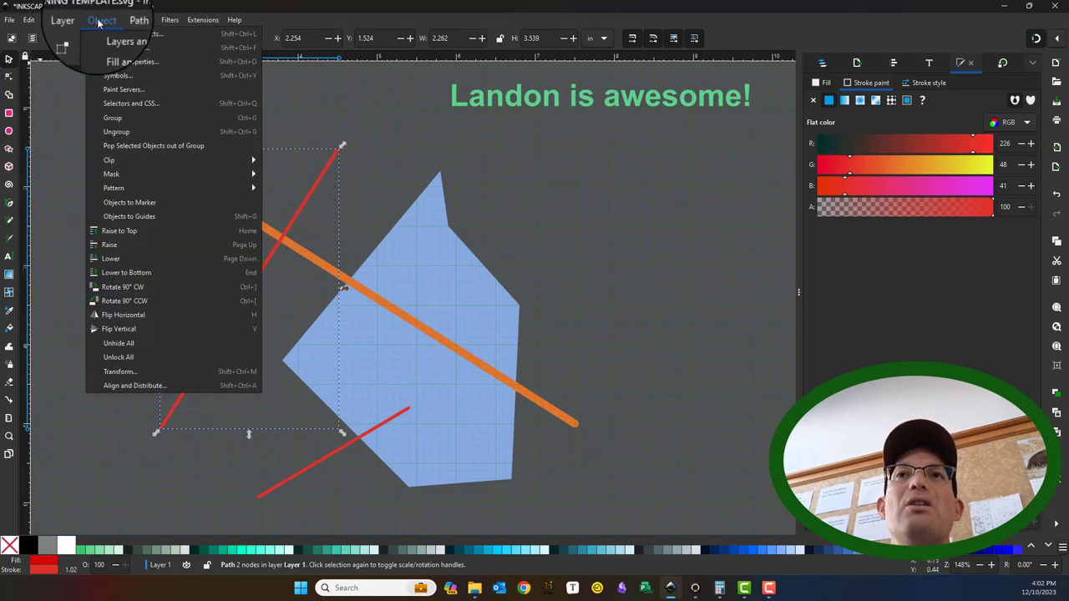
pyautogui.click(129, 218)
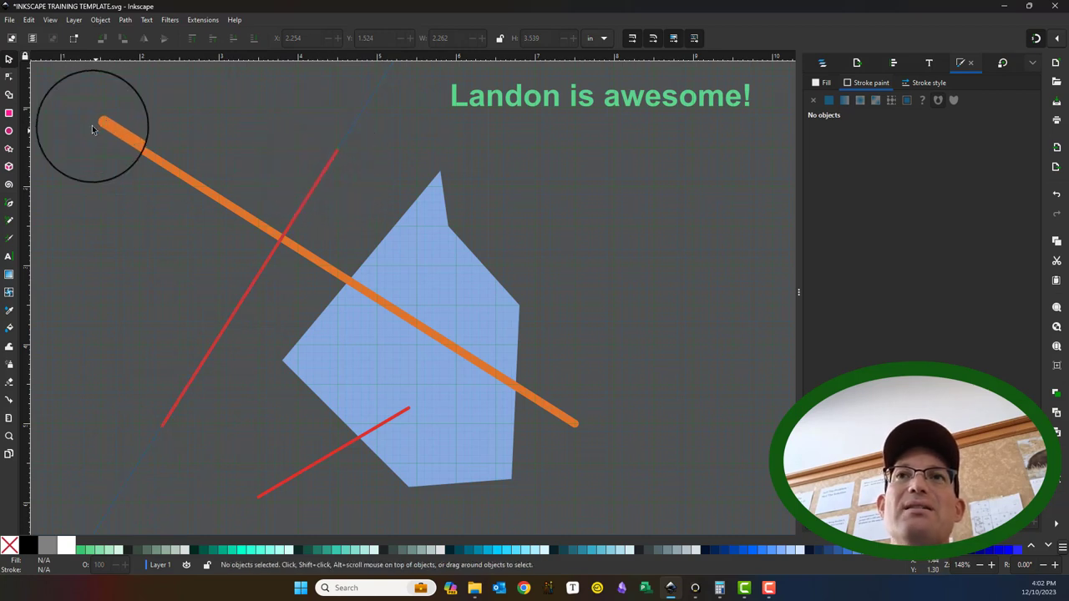
# Drag the long red line's top node down onto the orange line
pyautogui.click(8, 76)
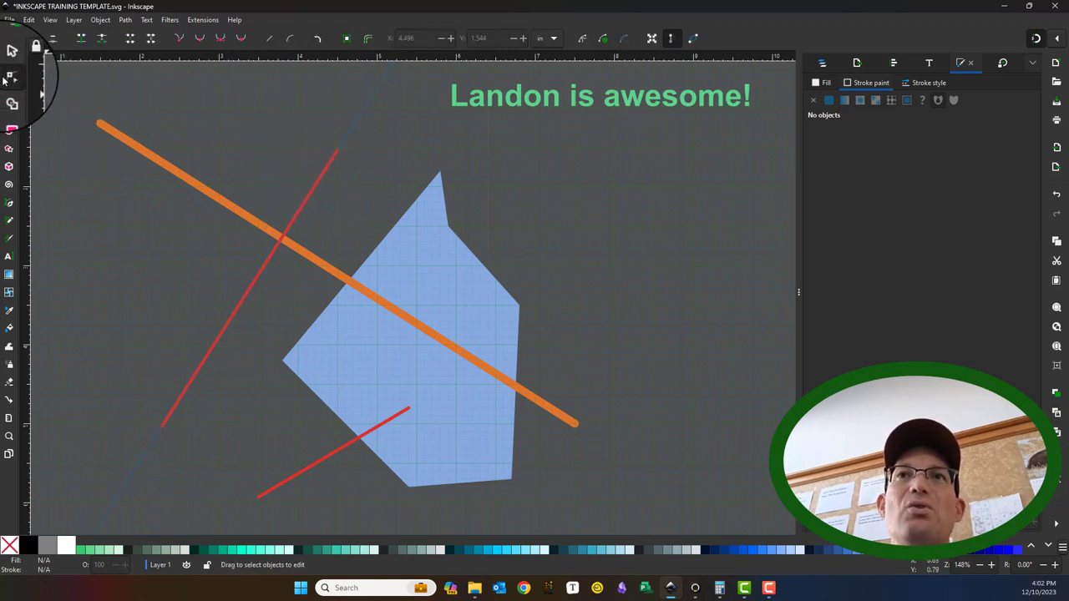
pyautogui.click(334, 155)
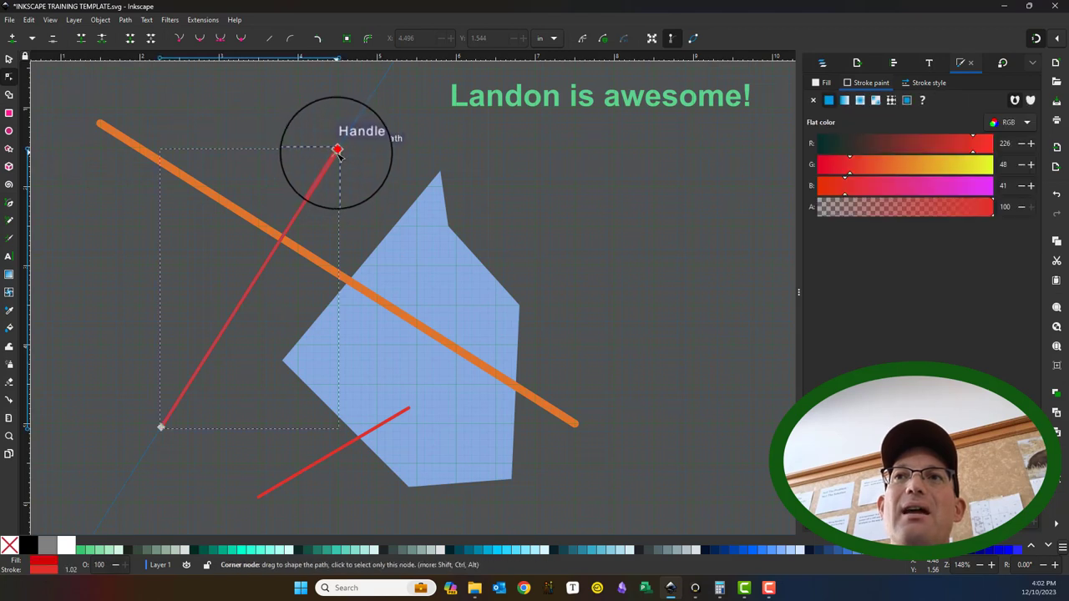
pyautogui.moveTo(337, 150); pyautogui.dragTo(284, 242)
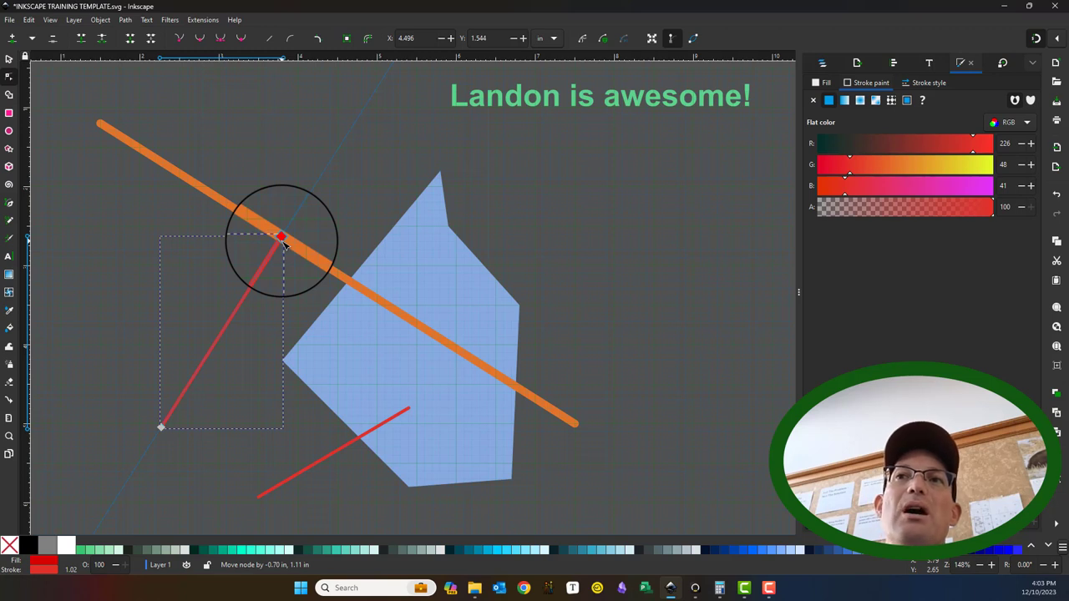
pyautogui.moveTo(284, 242)
pyautogui.mouseDown()
pyautogui.moveTo(278, 182)
pyautogui.moveTo(262, 170)
pyautogui.moveTo(281, 239)
pyautogui.mouseUp()
pyautogui.click(9, 58)
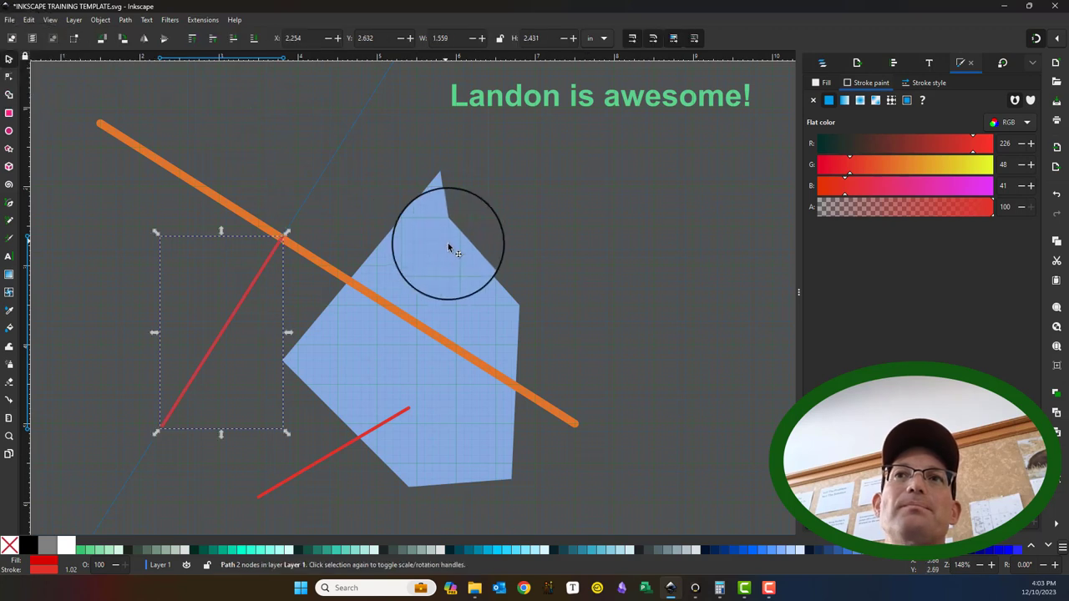
pyautogui.click(359, 202)
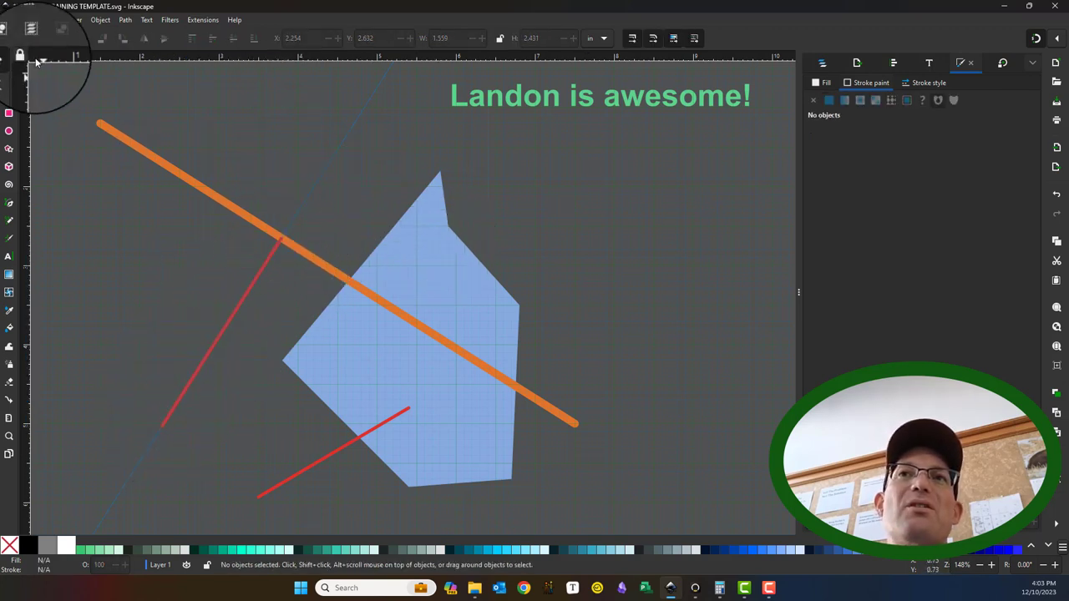
# Draw a test red Pen segment along the guide, then discard it
pyautogui.click(8, 203)
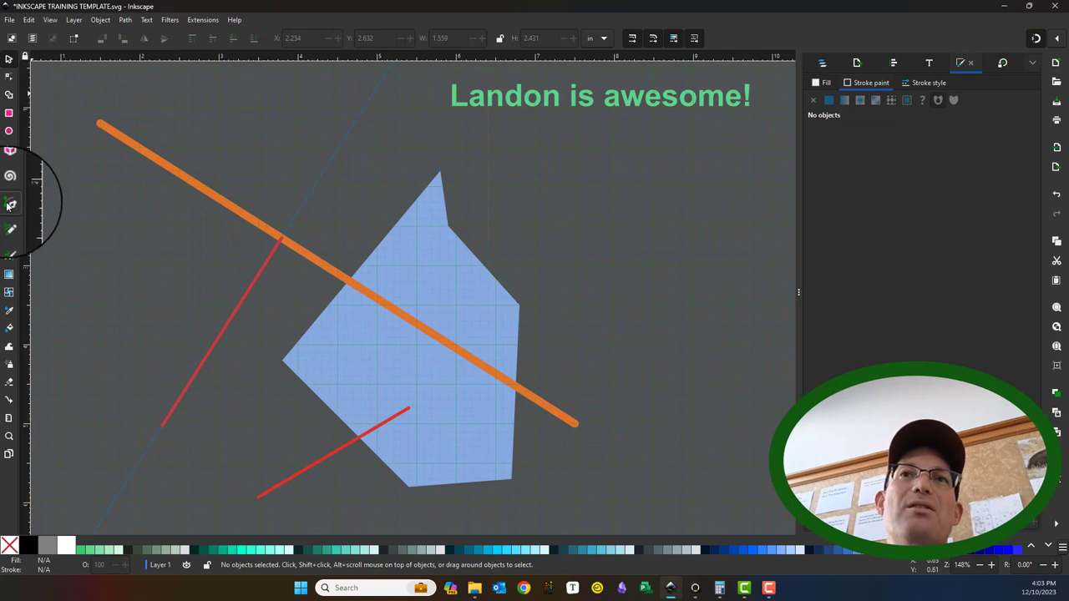
pyautogui.click(309, 199)
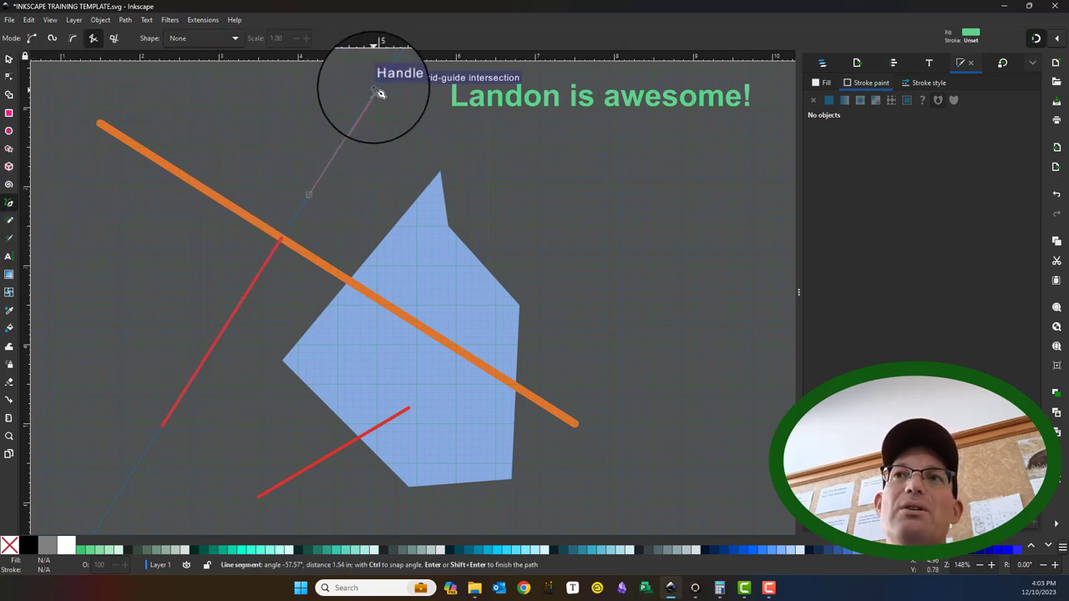
pyautogui.doubleClick(381, 90)
pyautogui.click(8, 58)
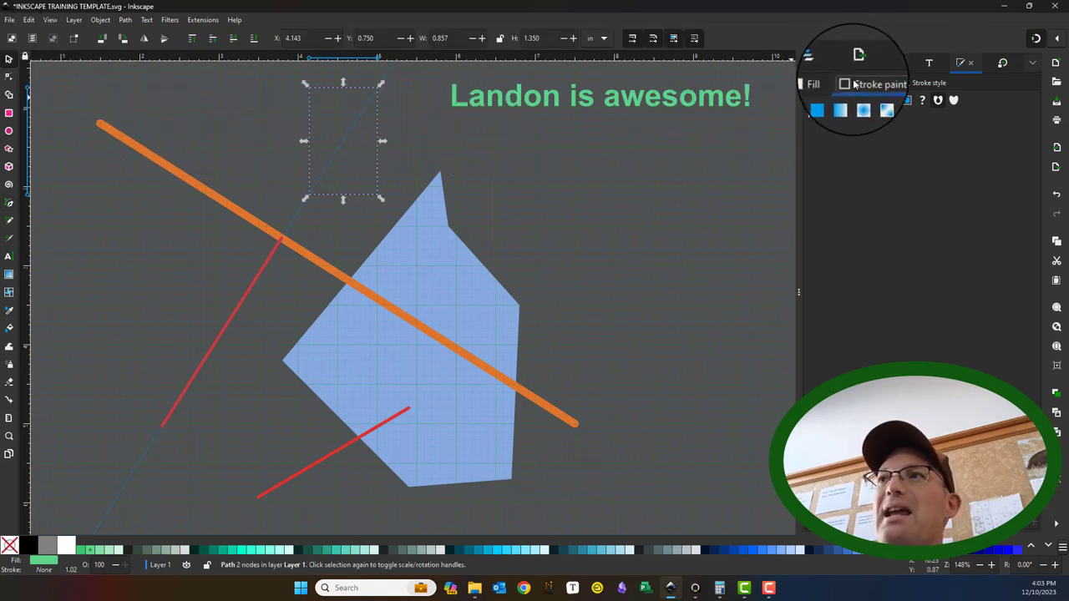
pyautogui.click(827, 101)
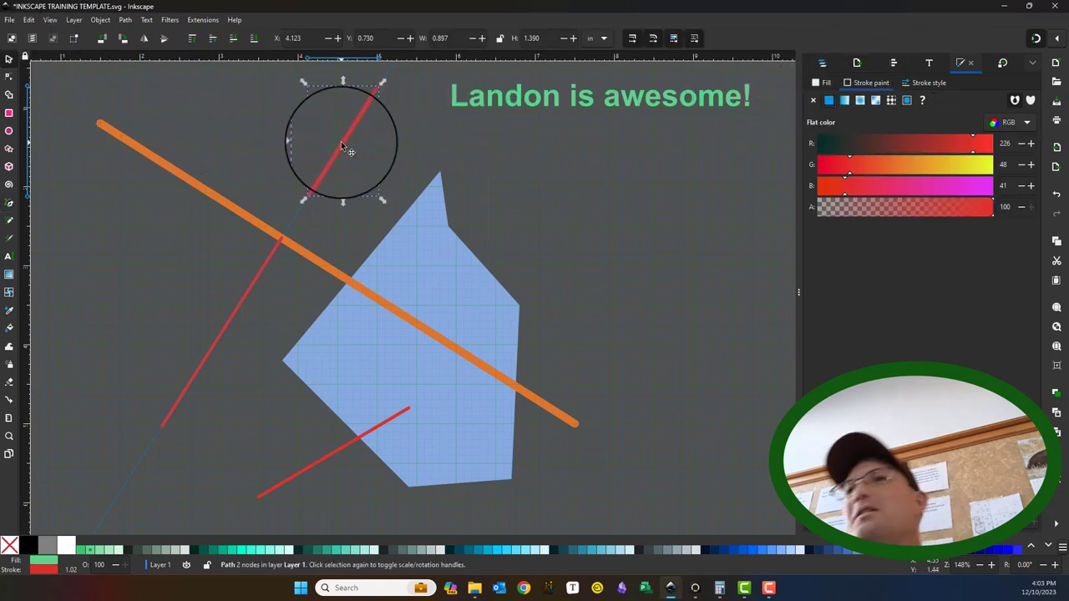
pyautogui.press('Escape')
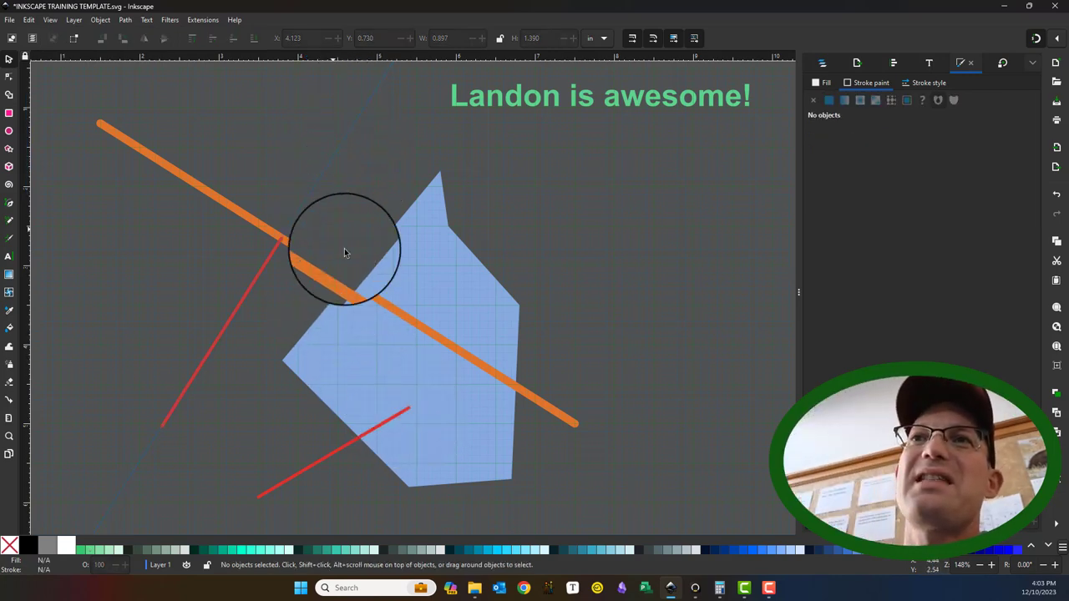
# Duplicate the lower red line and turn the copy into a guide
pyautogui.click(335, 454)
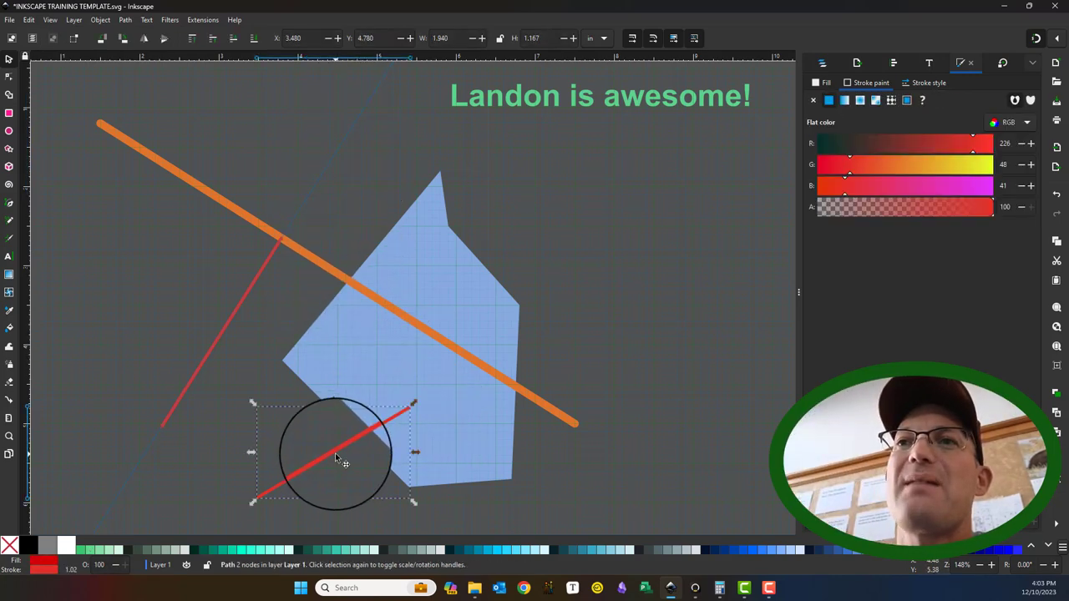
pyautogui.click(29, 19)
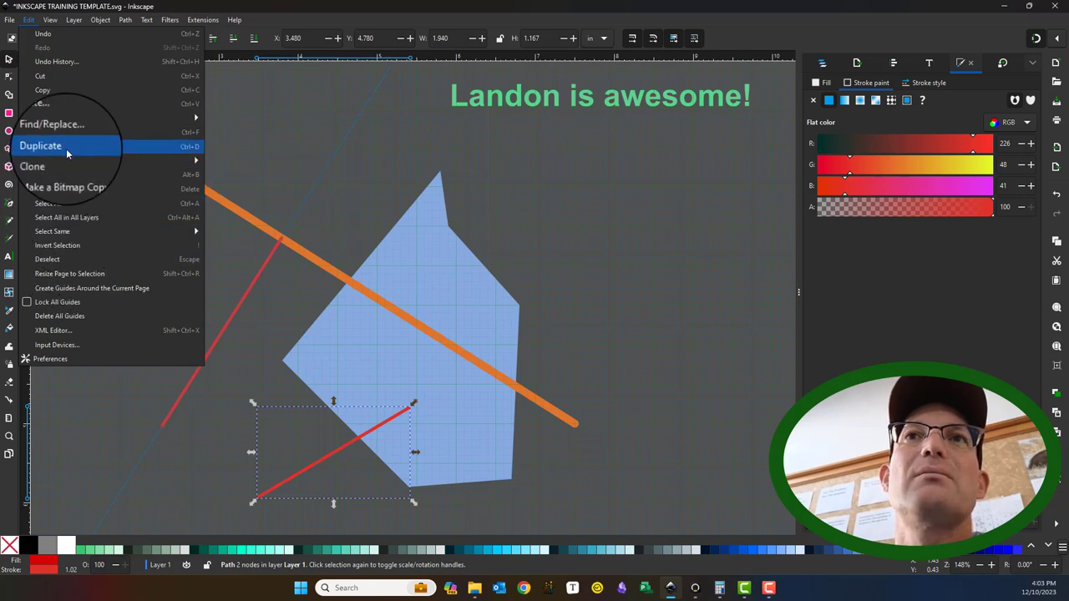
pyautogui.click(69, 154)
pyautogui.moveTo(331, 455); pyautogui.dragTo(297, 415)
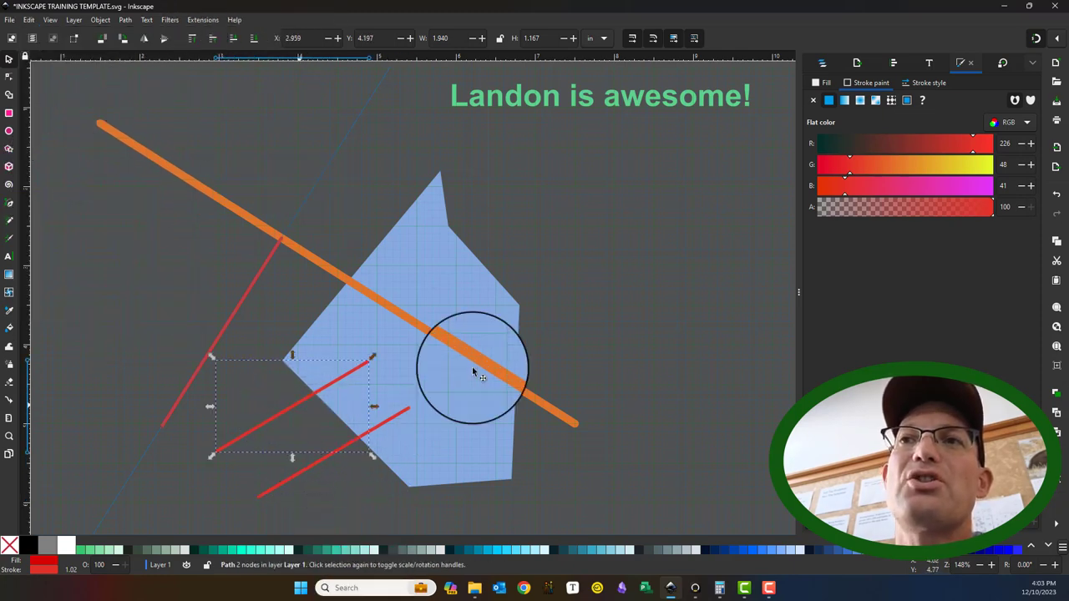
pyautogui.click(1056, 195)
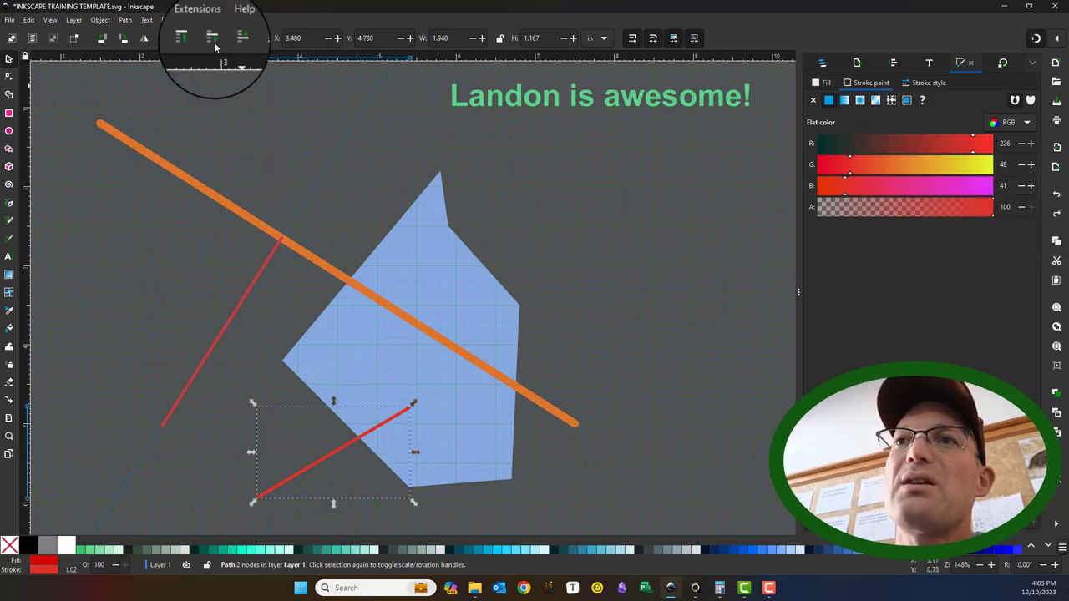
pyautogui.click(101, 19)
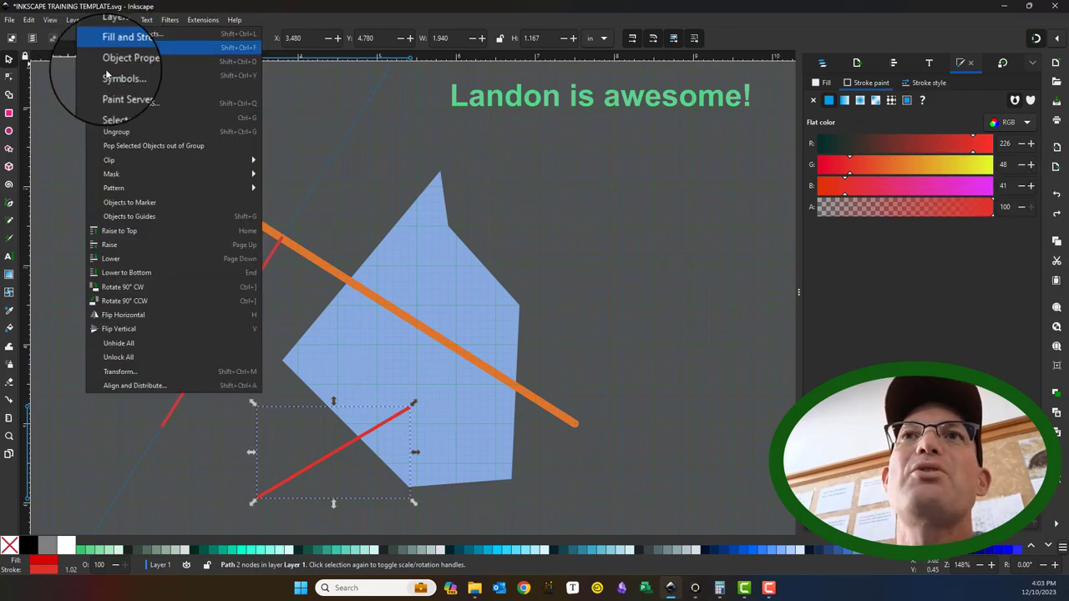
pyautogui.click(132, 218)
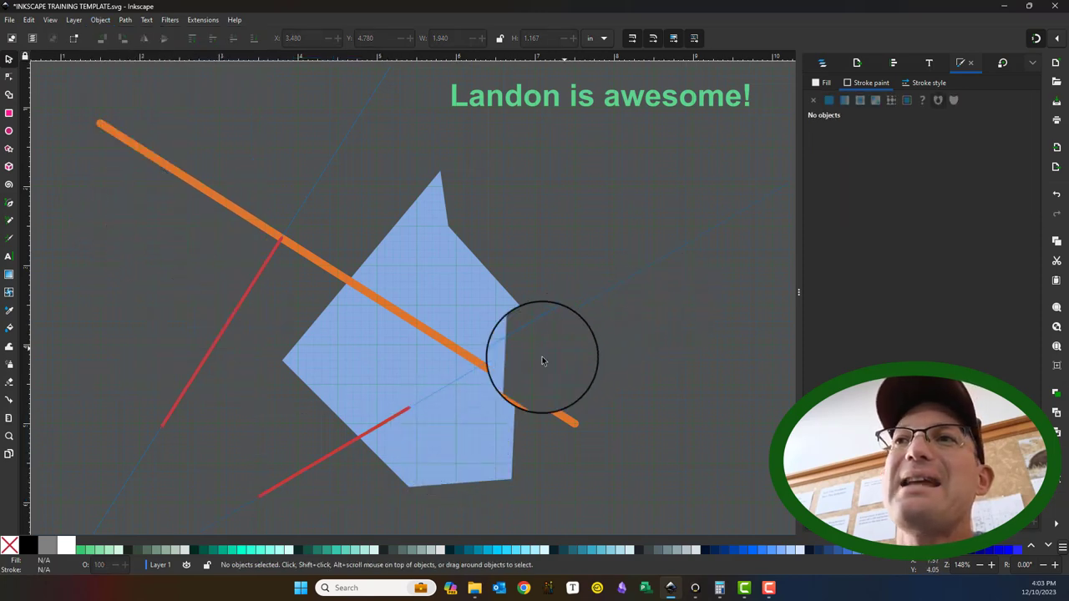
# Stretch the lower red line's upper node up to the orange line
pyautogui.doubleClick(409, 415)
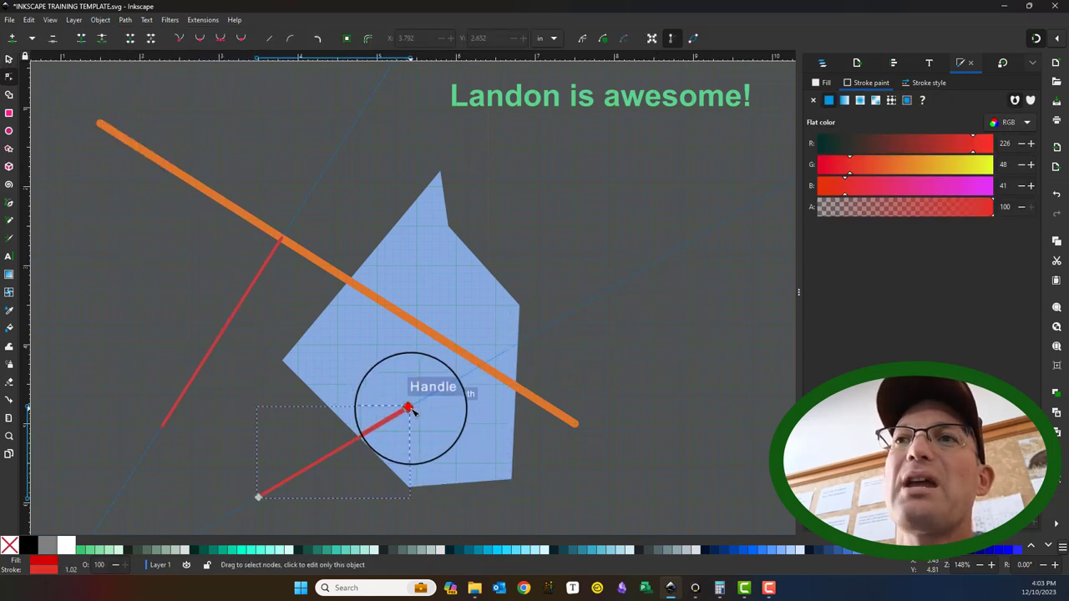
pyautogui.moveTo(409, 415); pyautogui.dragTo(480, 365)
pyautogui.click(8, 59)
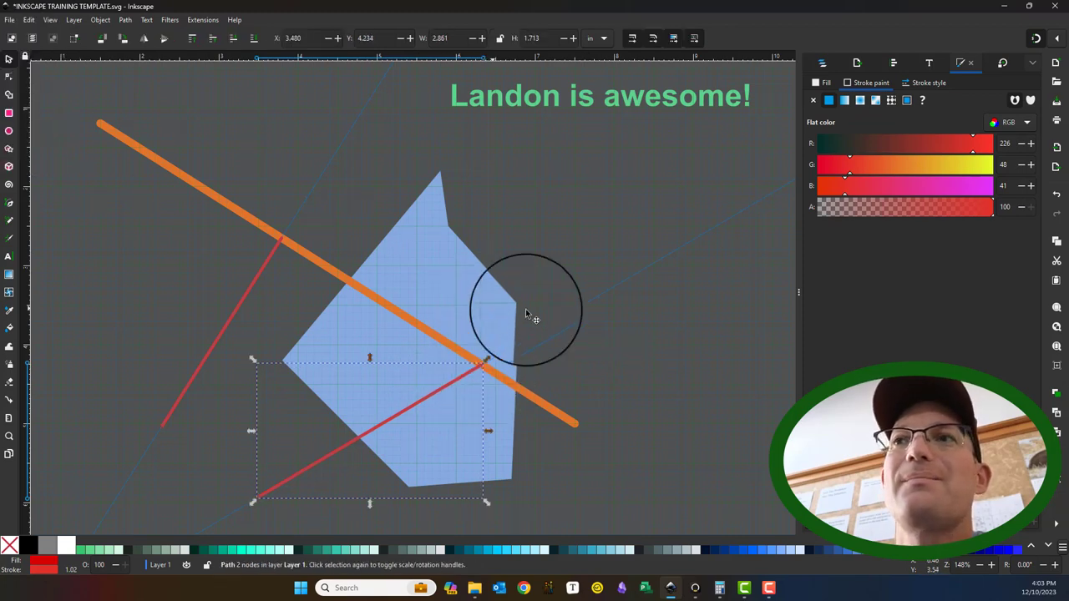
pyautogui.click(624, 338)
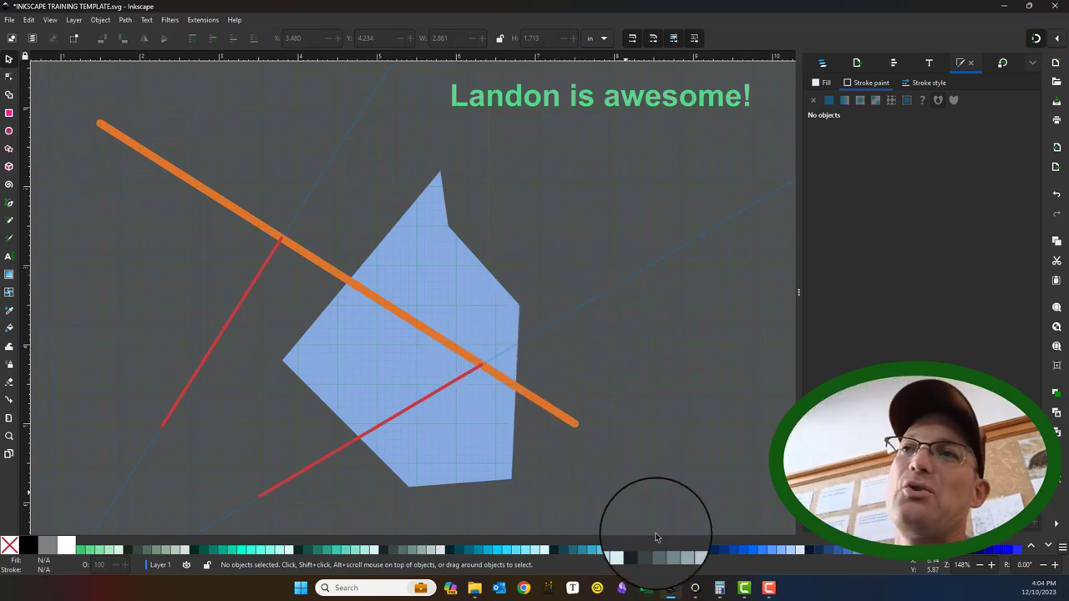
# Set the blue polygon's stroke to none
pyautogui.click(430, 249)
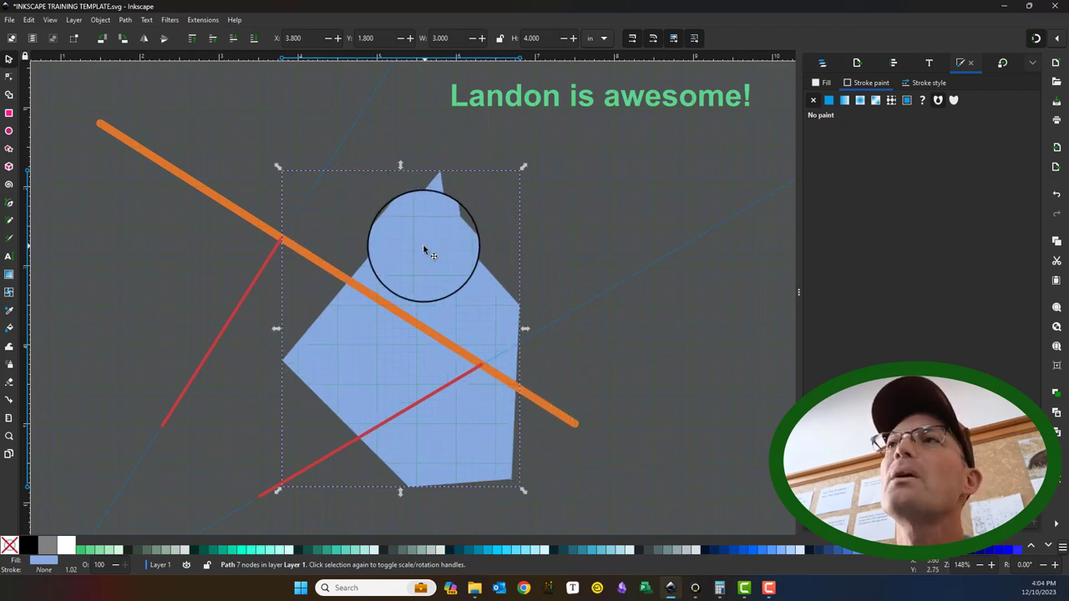
pyautogui.click(829, 101)
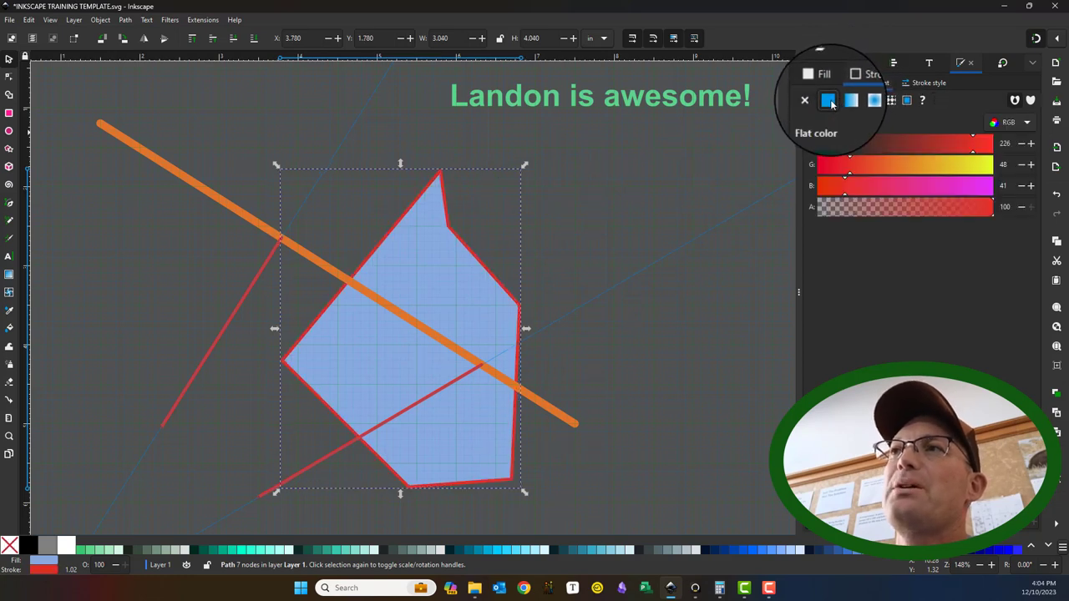
pyautogui.click(812, 100)
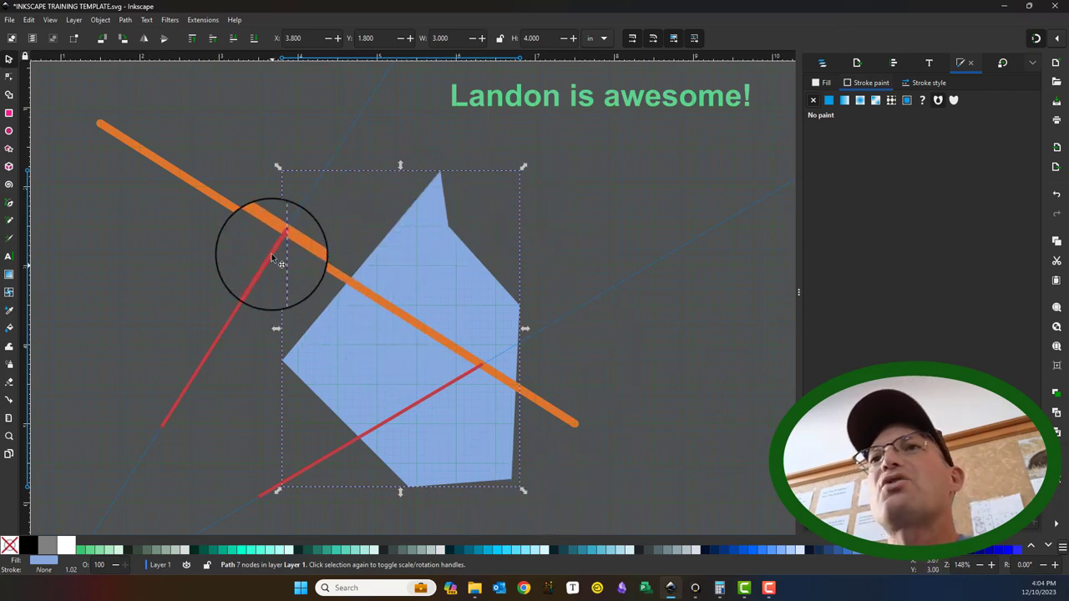
# Select the orange line plus the polygon and apply Path > Division
pyautogui.click(219, 202)
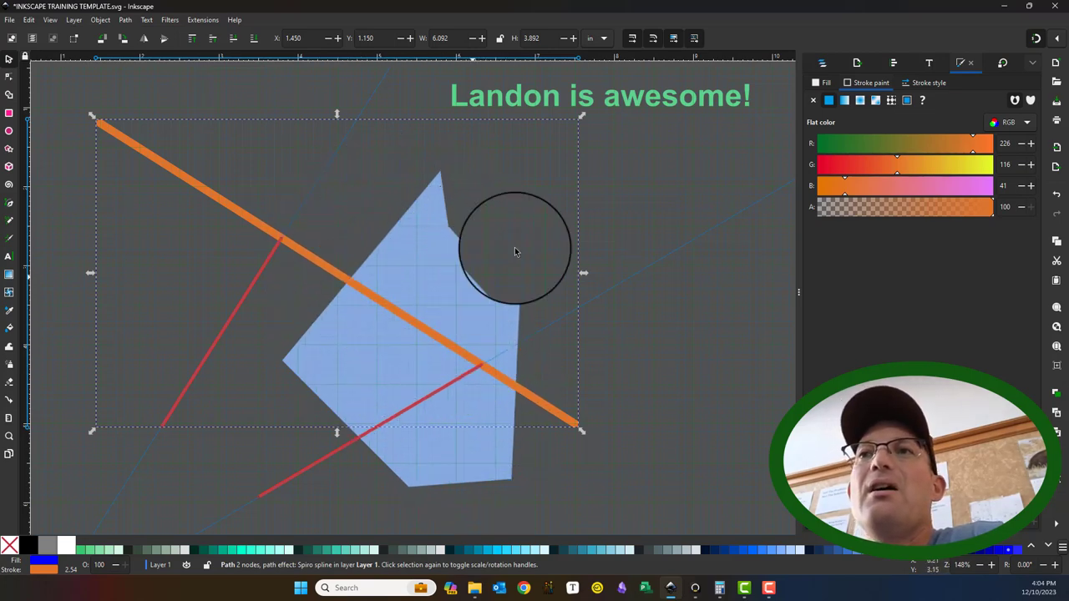
pyautogui.click(784, 432)
pyautogui.click(440, 298)
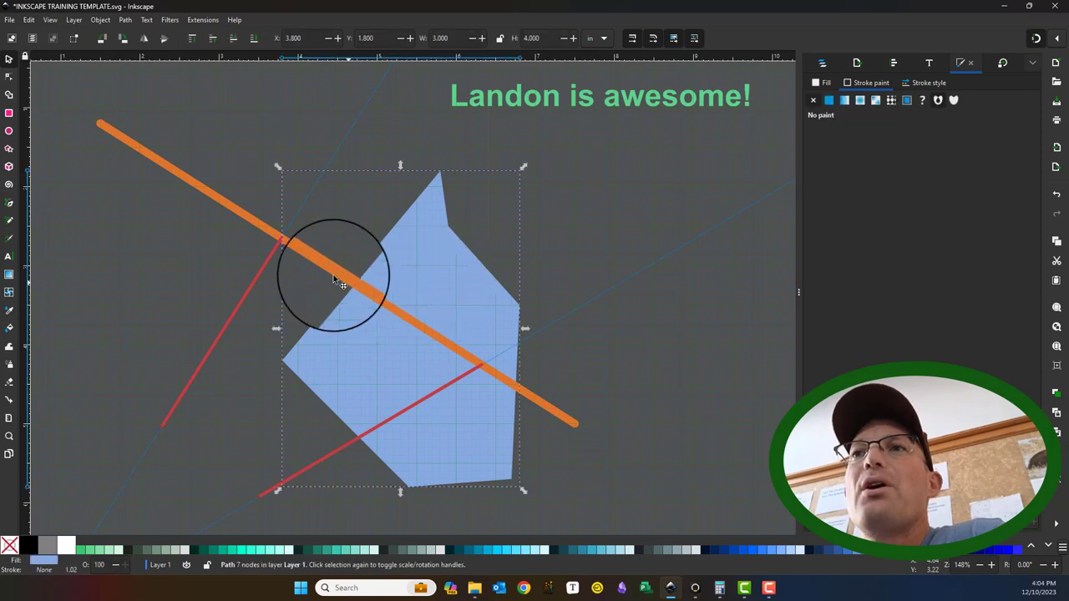
pyautogui.click(175, 179)
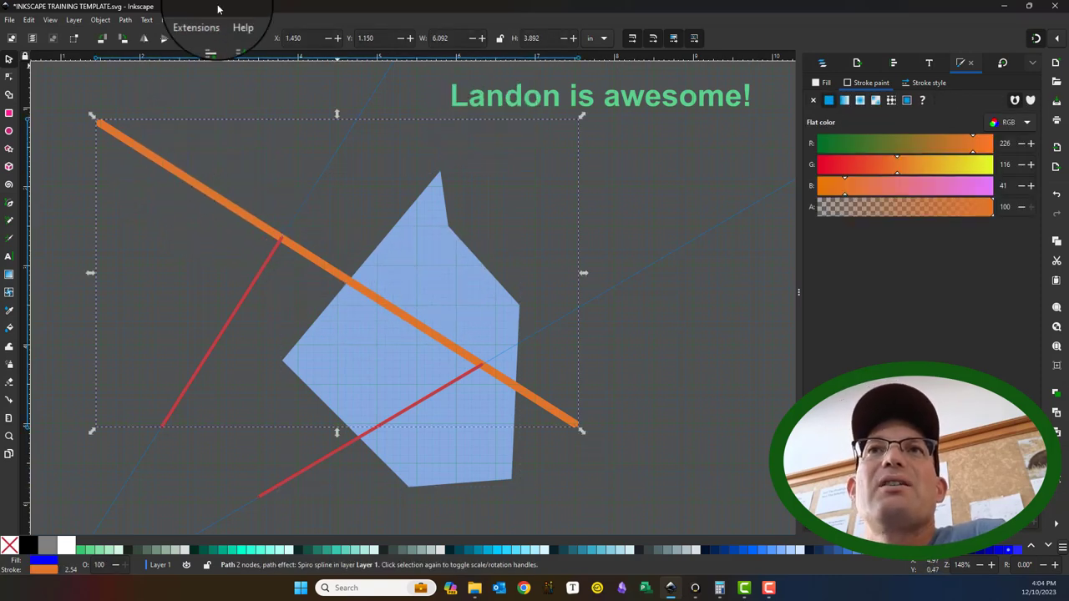
pyautogui.click(30, 20)
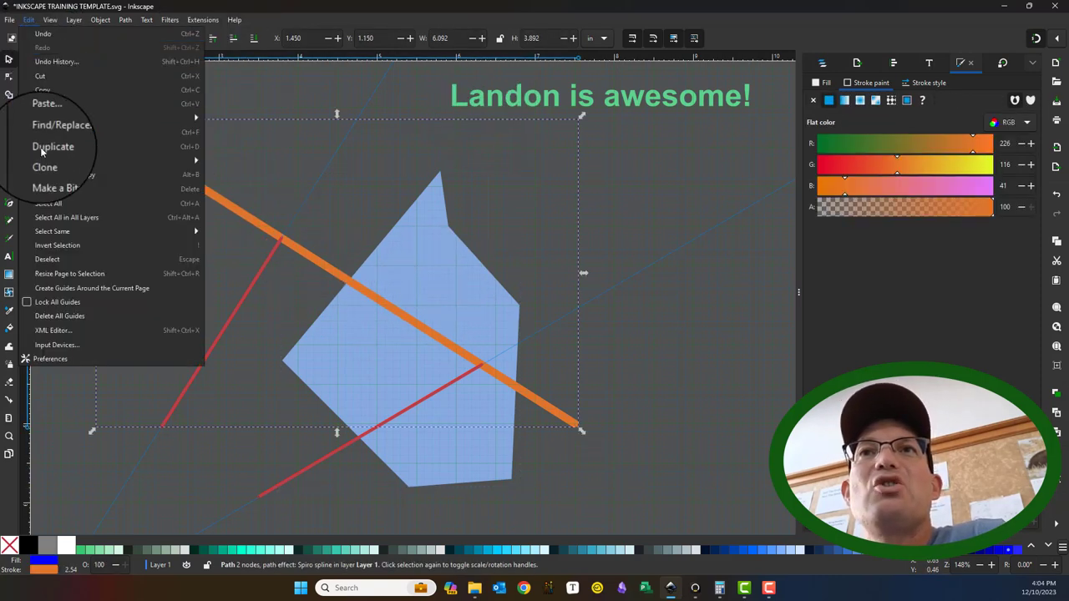
pyautogui.click(393, 346)
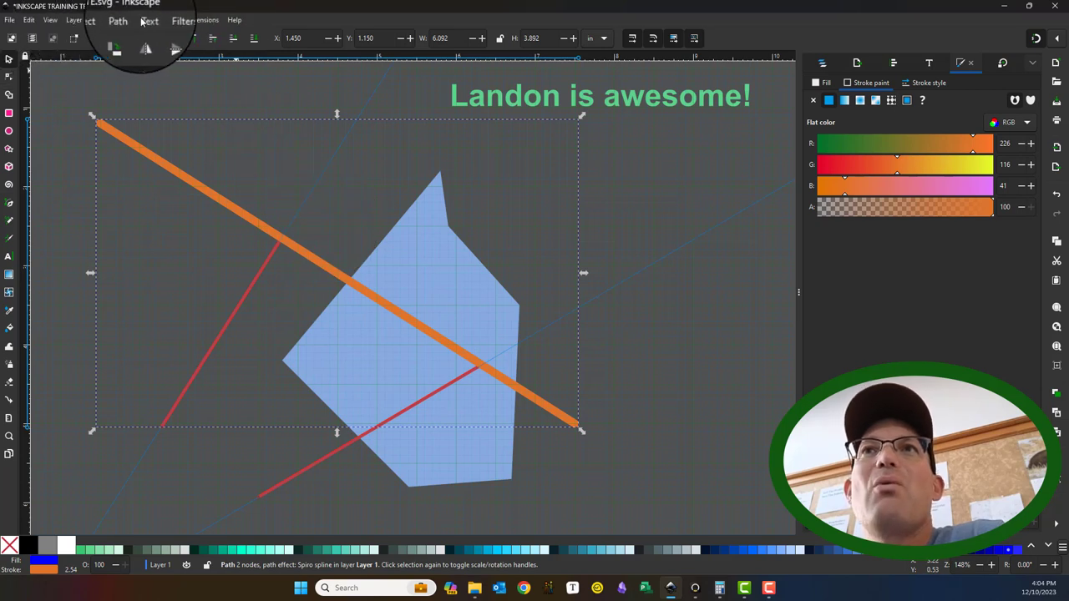
pyautogui.keyDown('shift'); pyautogui.click(483, 464); pyautogui.keyUp('shift')
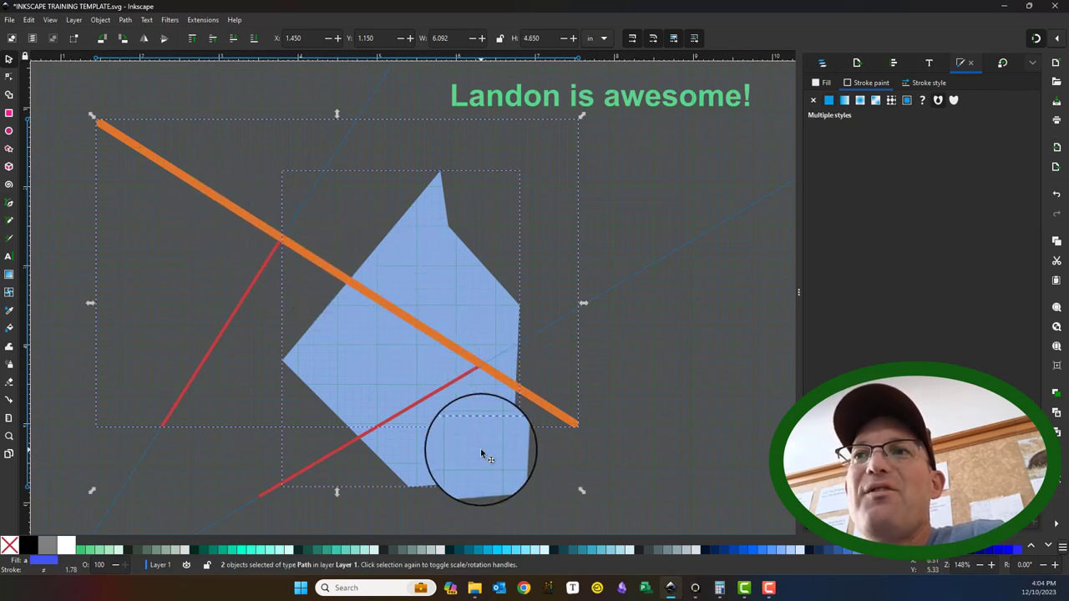
pyautogui.click(127, 21)
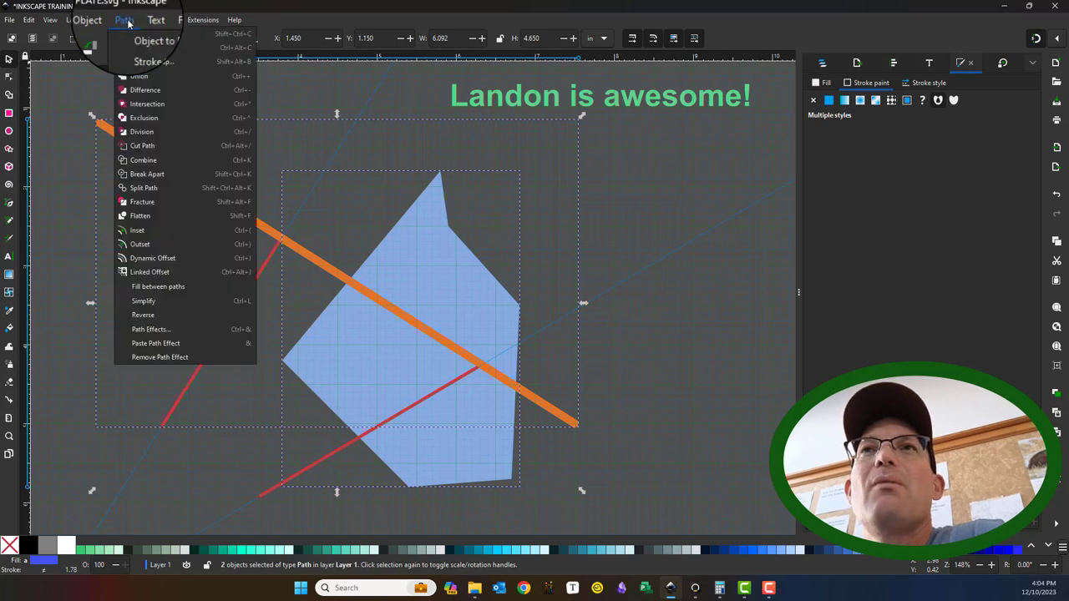
pyautogui.click(155, 134)
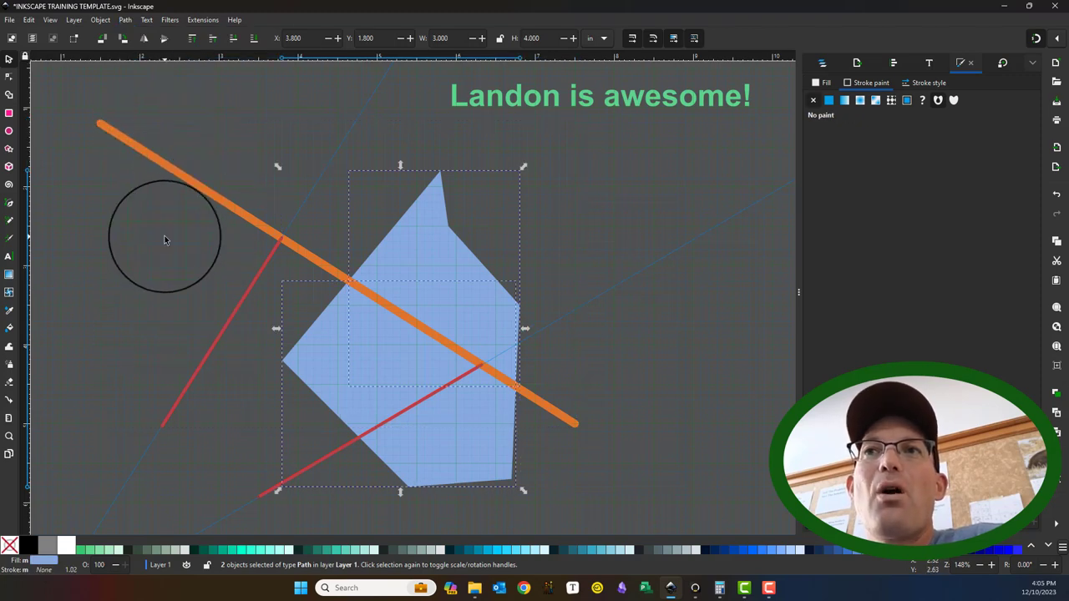
# Delete the polygon piece below the orange line, keeping the orange line
pyautogui.click(198, 185)
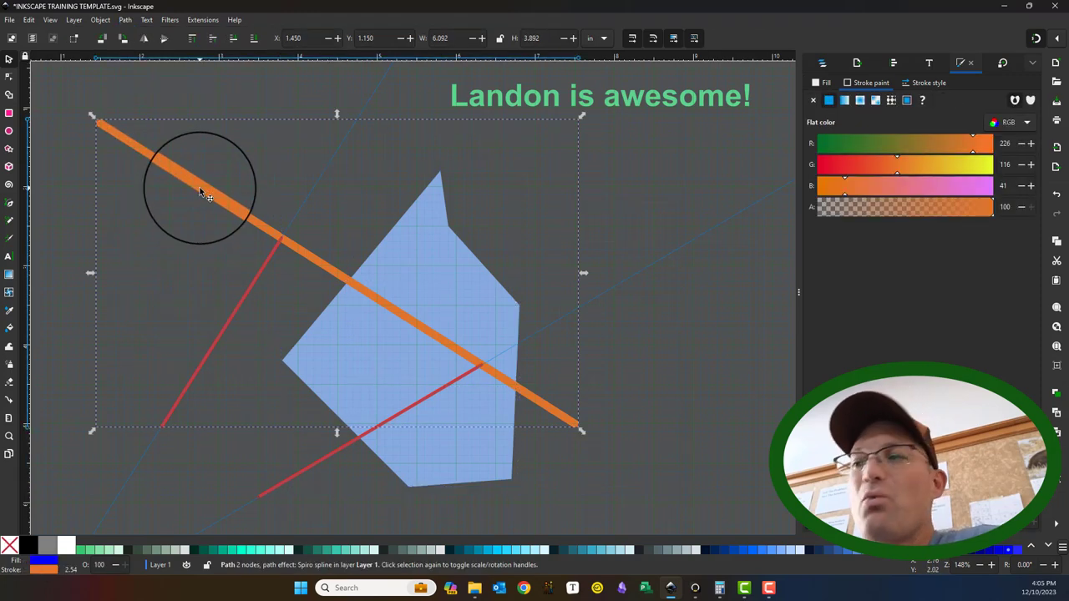
pyautogui.press('Delete')
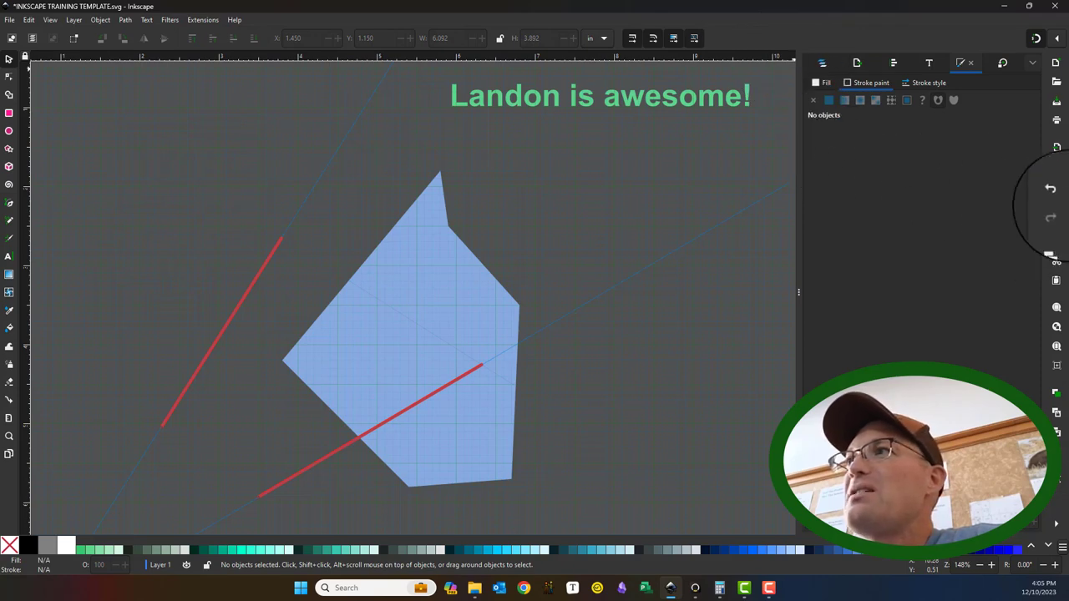
pyautogui.click(1056, 195)
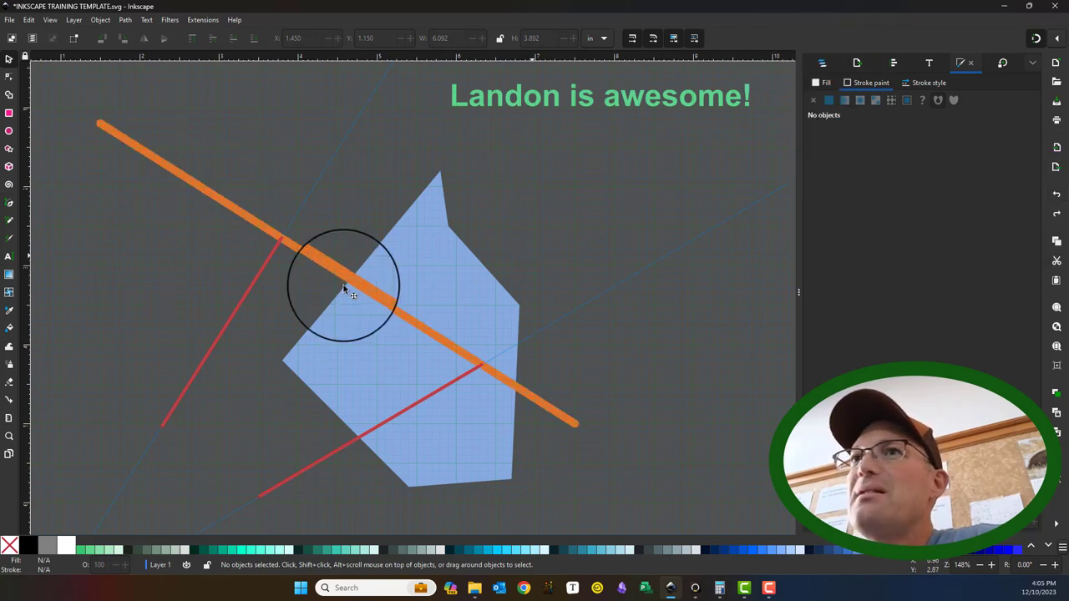
pyautogui.click(266, 232)
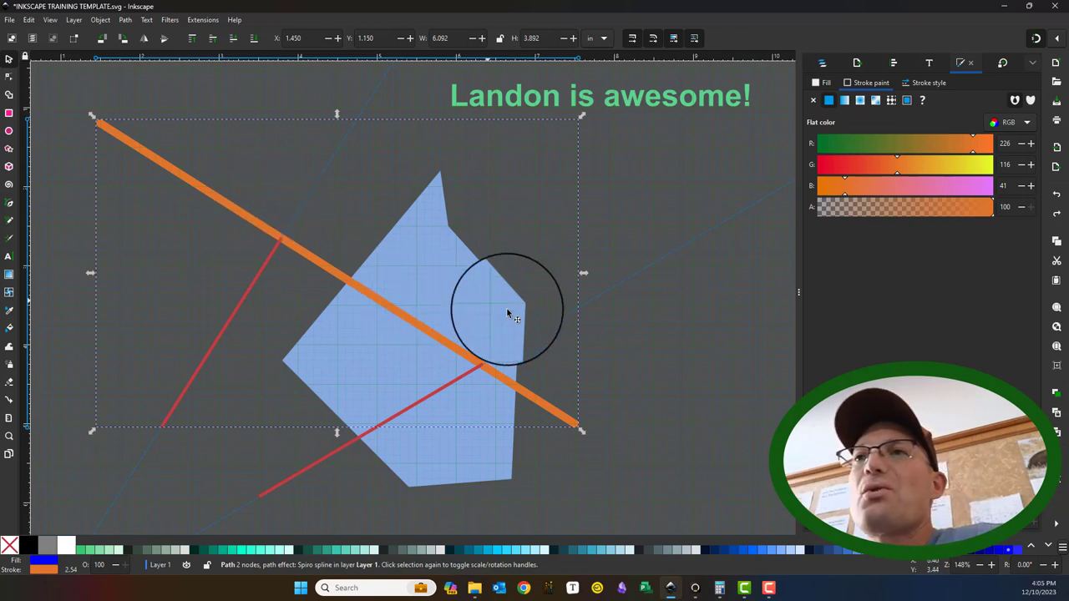
pyautogui.click(446, 308)
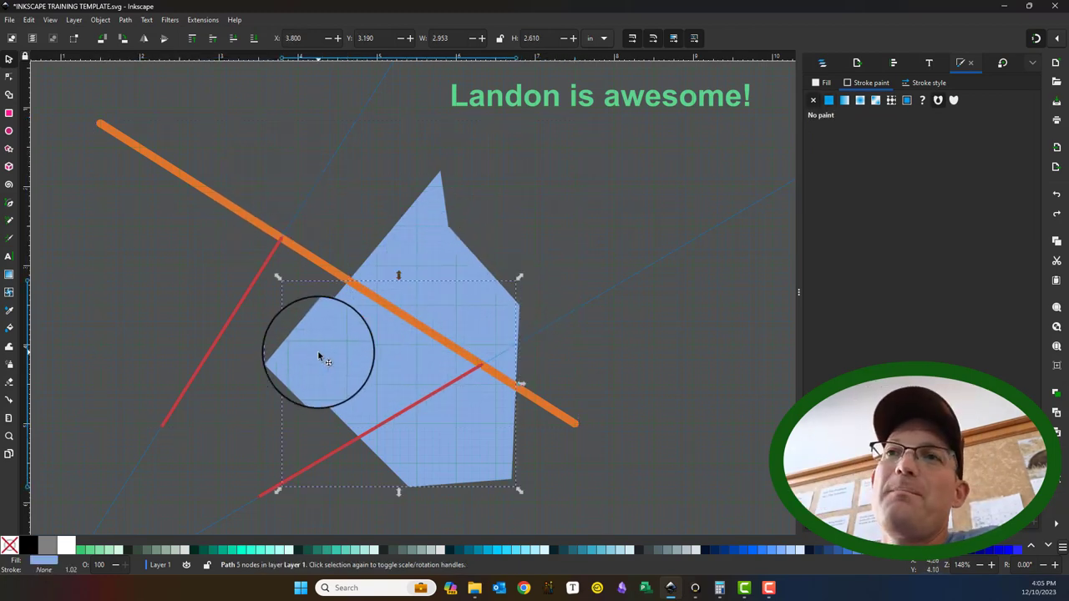
pyautogui.press('Delete')
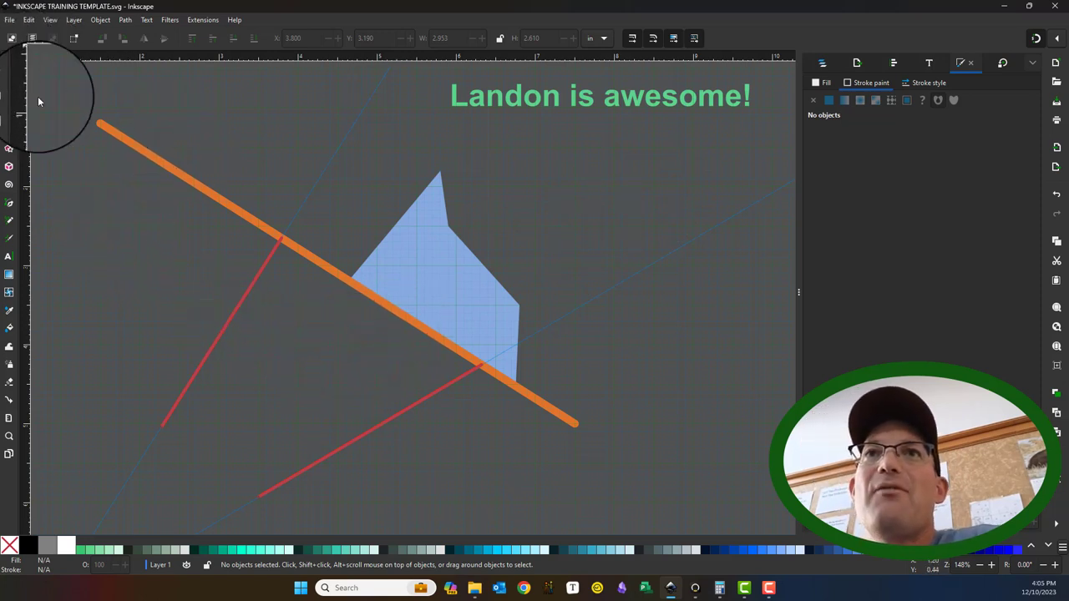
# Undo the deletion and Union the lower and upper polygon pieces into one path
pyautogui.click(1059, 194)
pyautogui.click(399, 305)
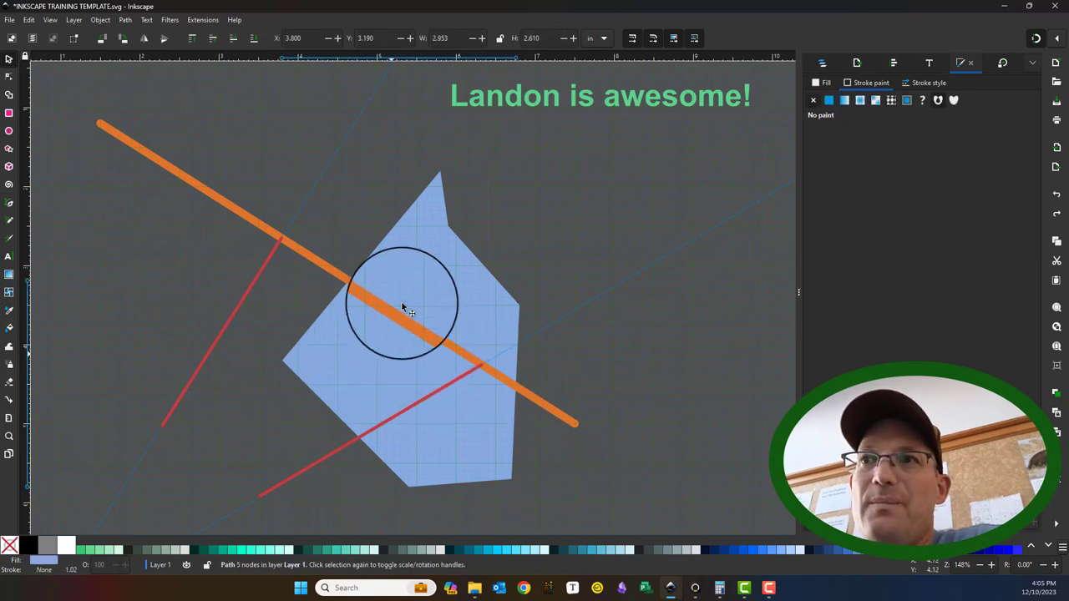
pyautogui.keyDown('shift'); pyautogui.click(432, 255); pyautogui.keyUp('shift')
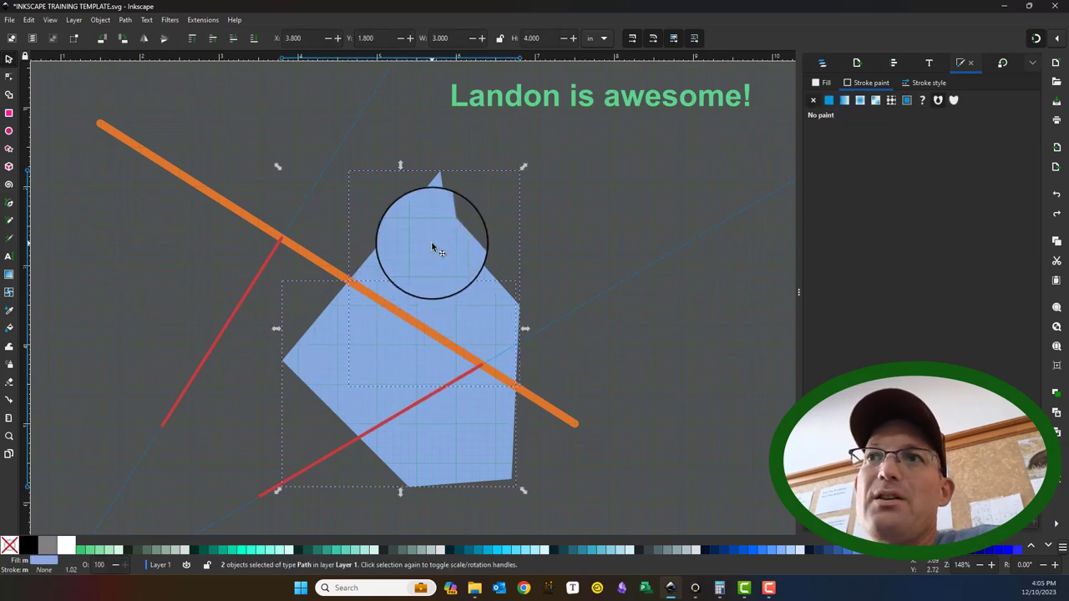
pyautogui.click(111, 23)
pyautogui.moveTo(133, 25)
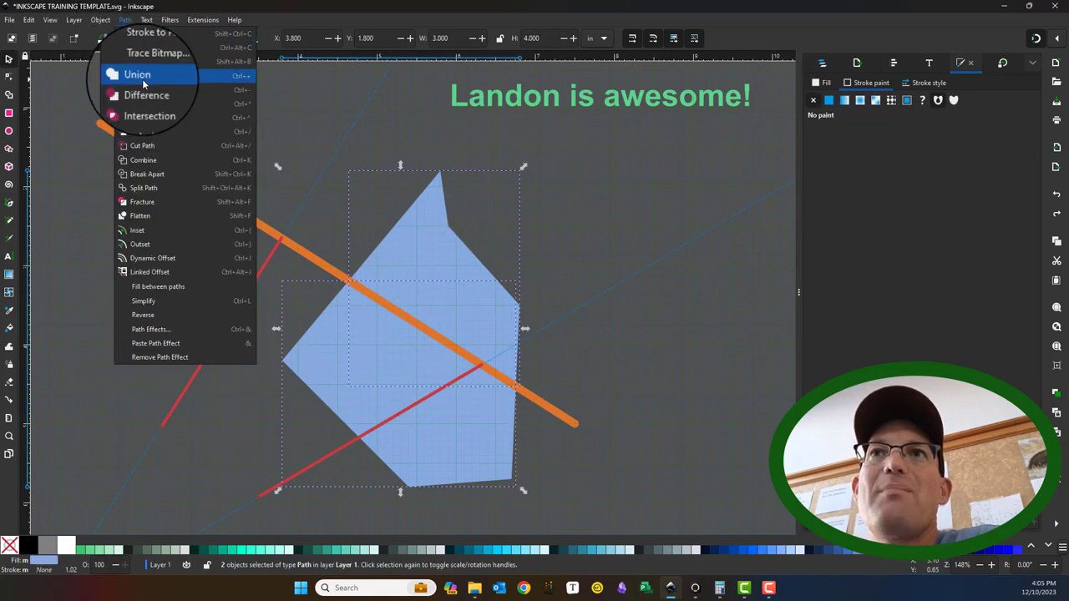
pyautogui.click(136, 67)
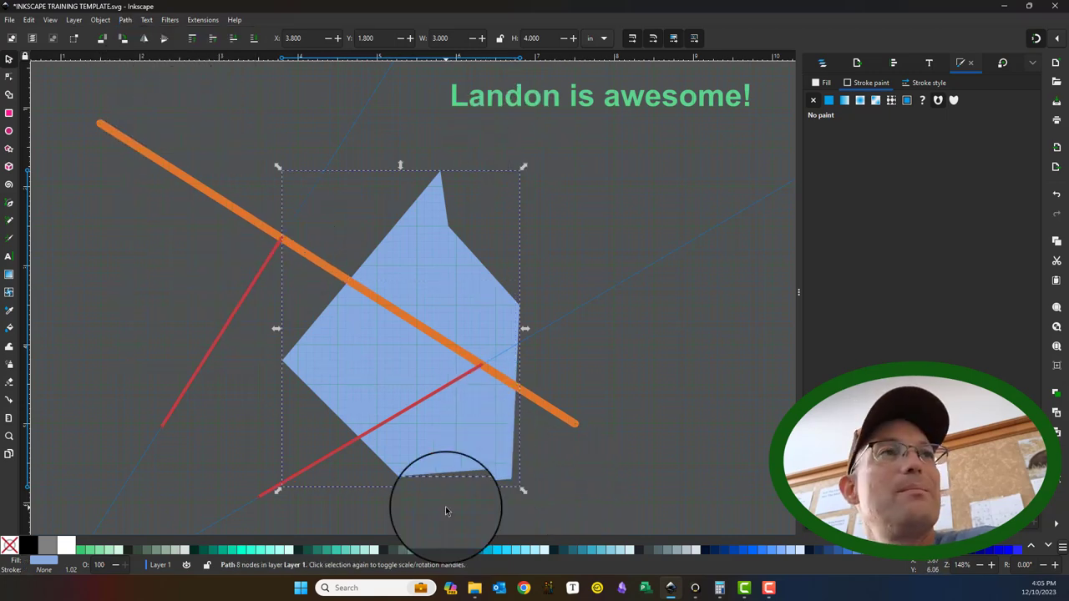
pyautogui.click(582, 225)
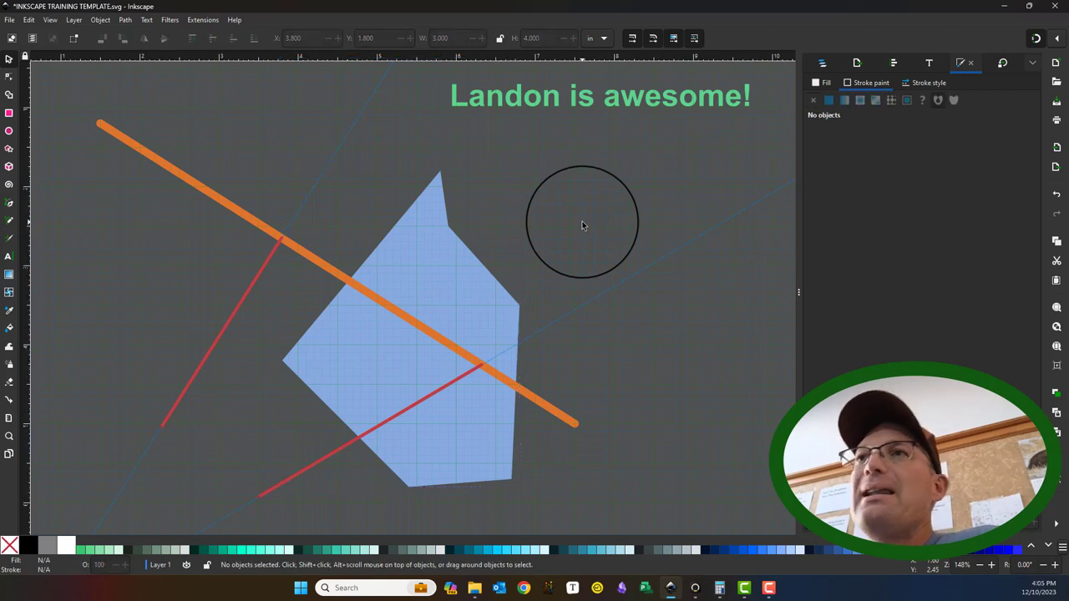
pyautogui.click(580, 91)
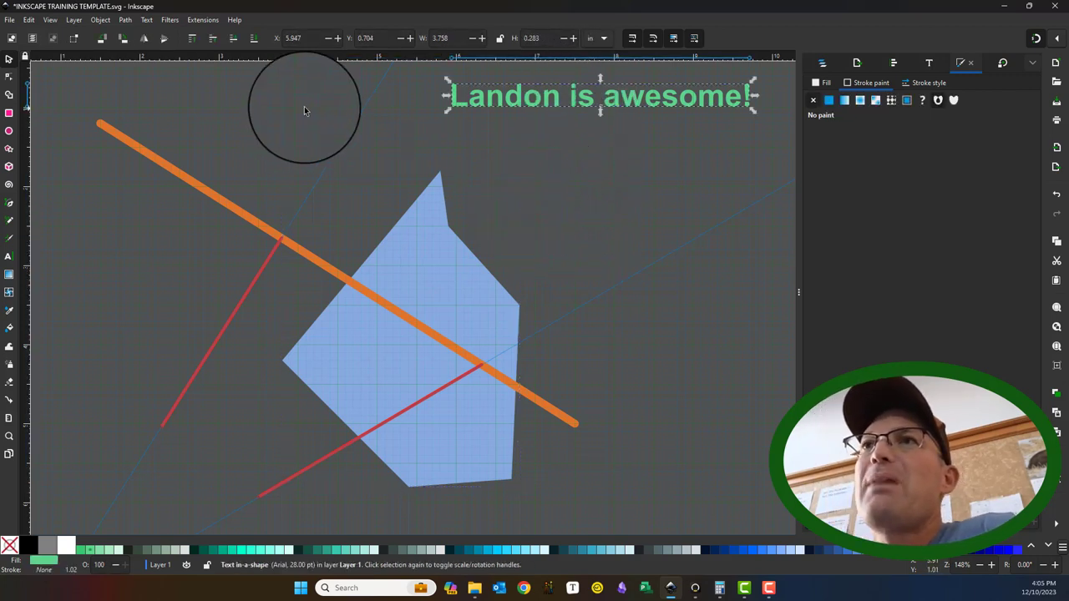
pyautogui.click(339, 153)
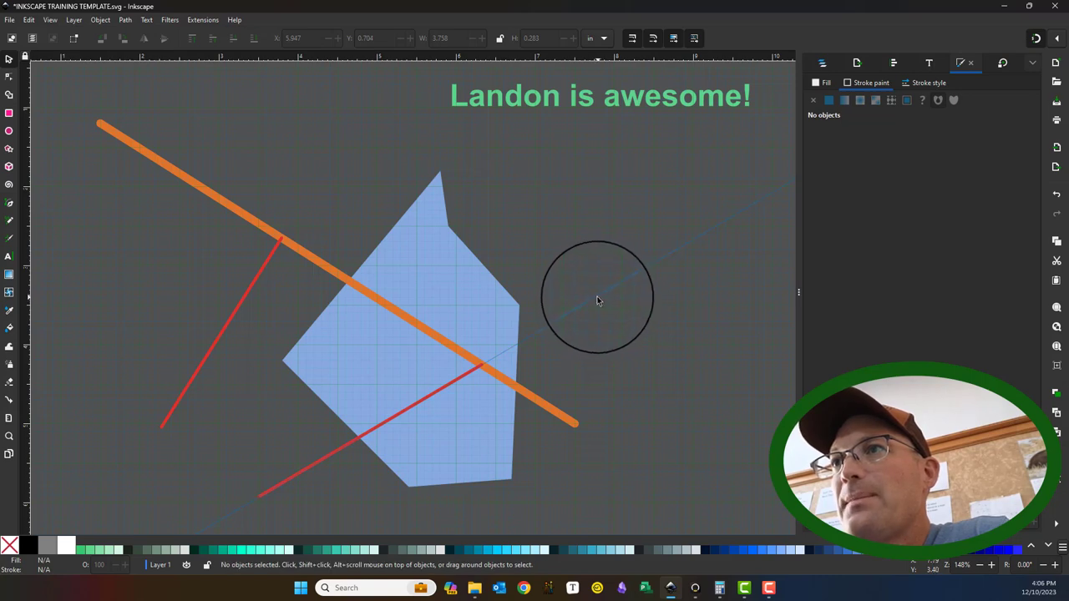
pyautogui.keyDown('ctrl'); pyautogui.scroll(5, 596, 302); pyautogui.keyUp('ctrl')
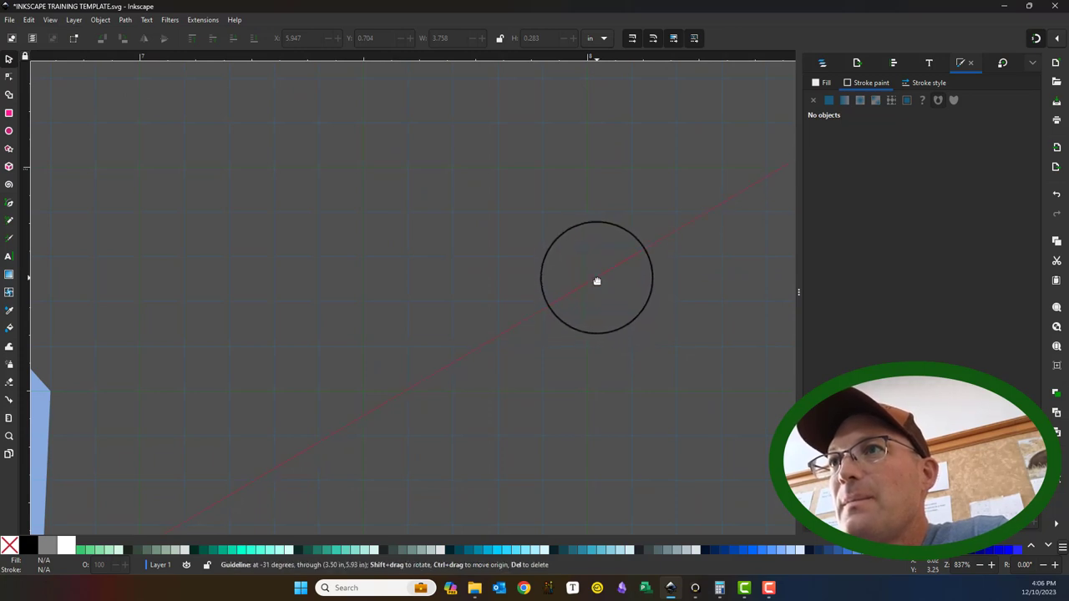
pyautogui.press('Delete')
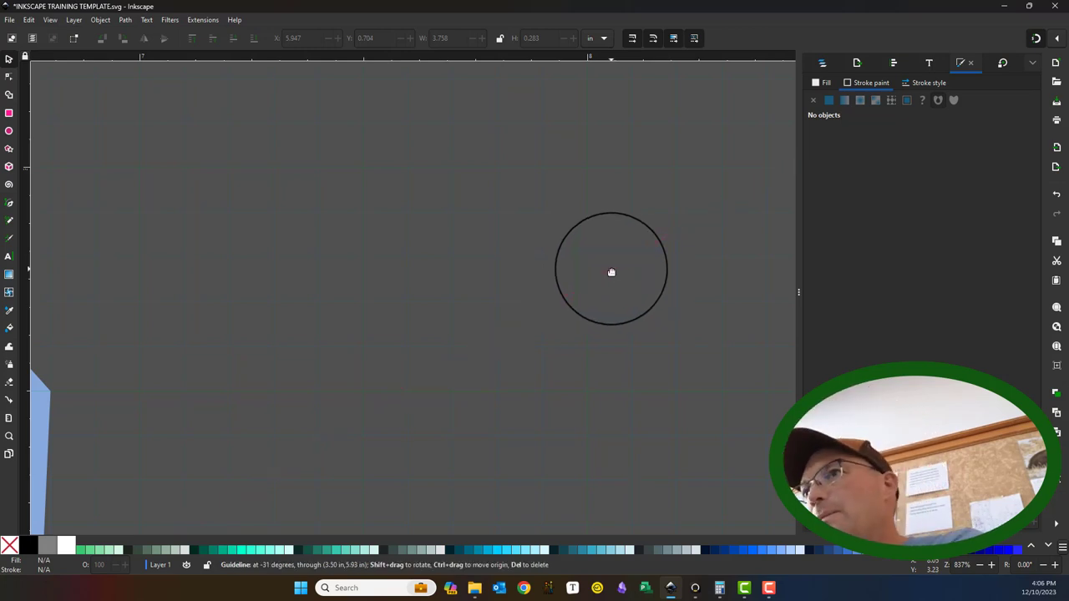
pyautogui.scroll(-7, 368, 278)
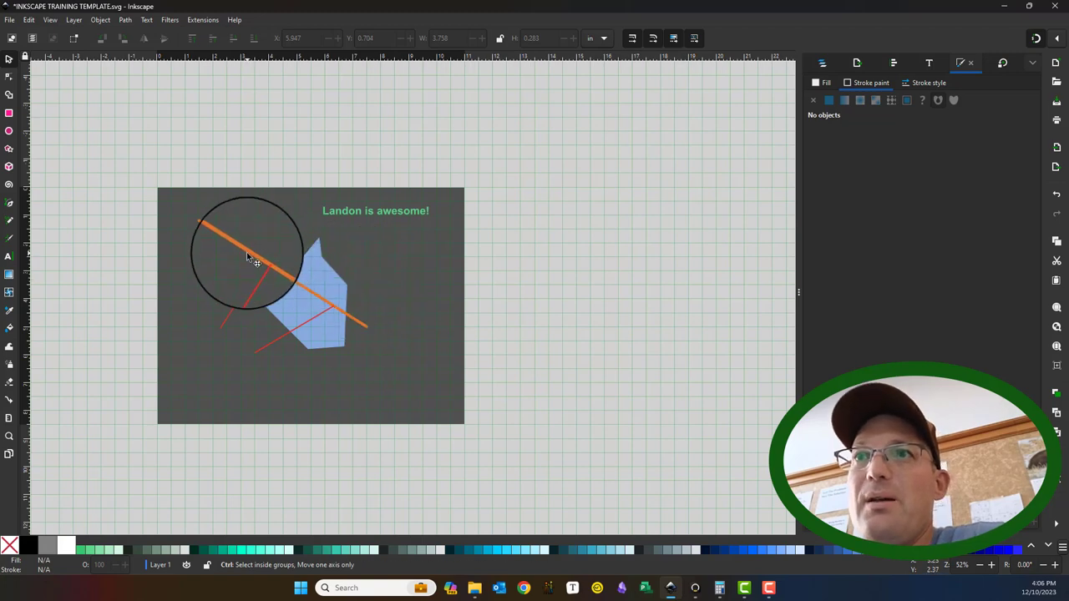
# Drag the green heading text down onto the orange line
pyautogui.scroll(3, 246, 252)
pyautogui.scroll(-1, 249, 263)
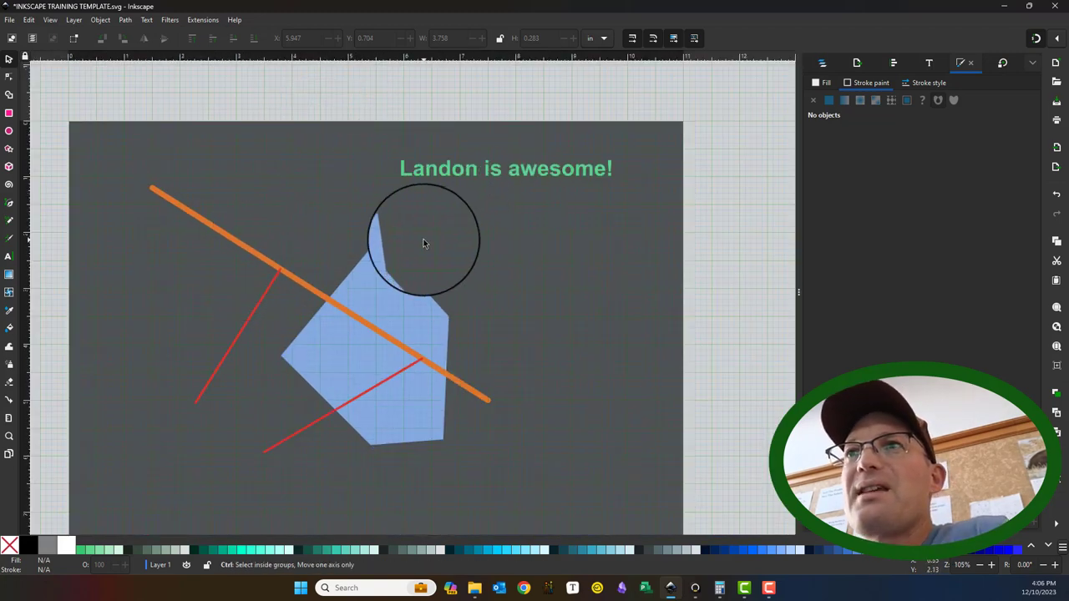
pyautogui.scroll(1, 424, 239)
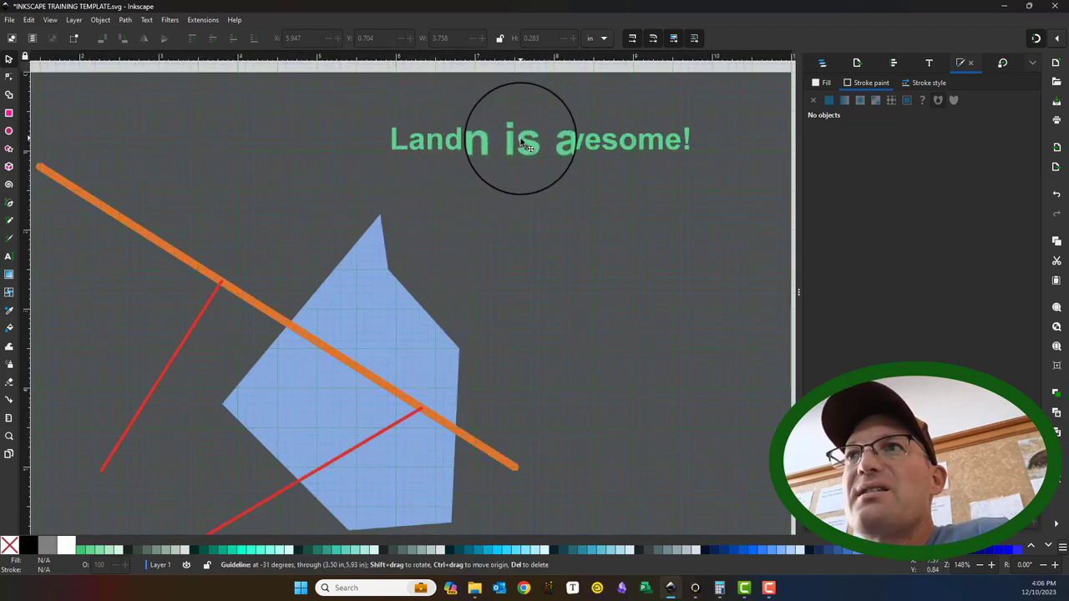
pyautogui.moveTo(239, 374); pyautogui.dragTo(346, 345)
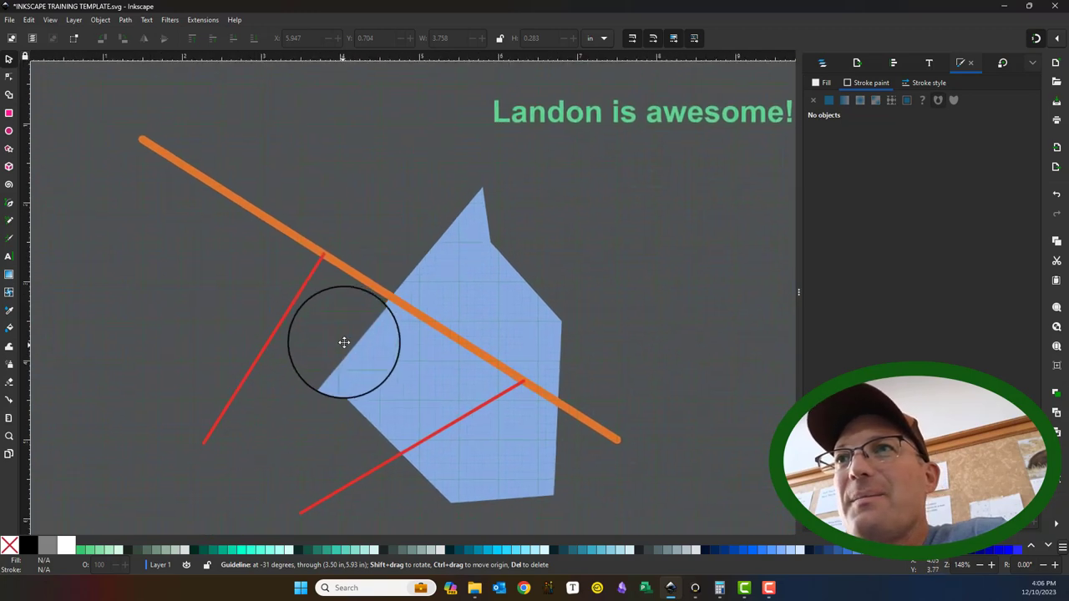
pyautogui.click(558, 112)
pyautogui.moveTo(677, 112); pyautogui.dragTo(411, 282)
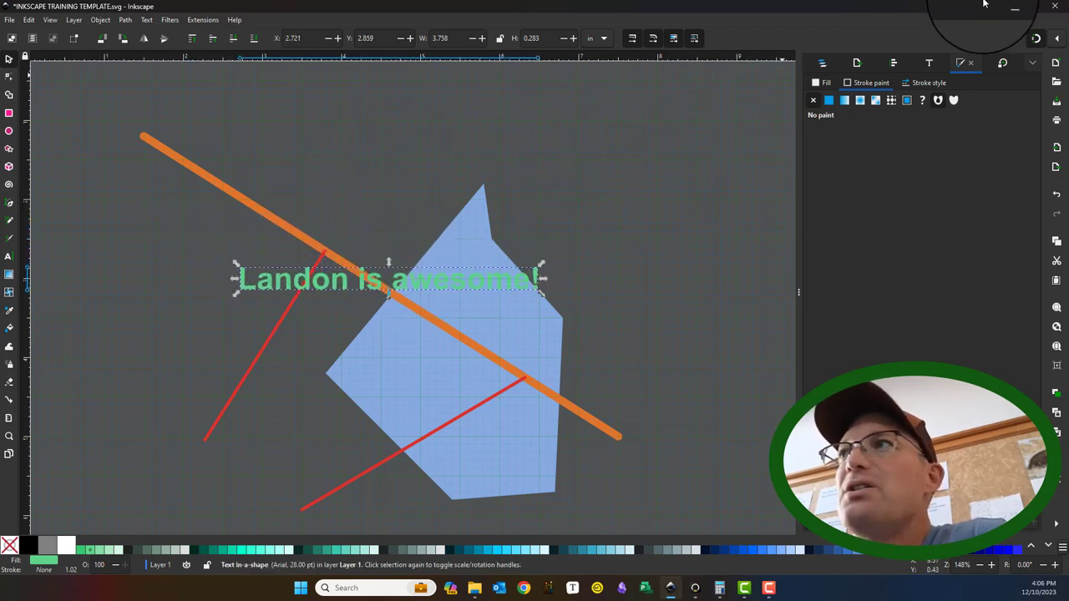
# Turn off snapping to the grid and shift the text slightly left
pyautogui.click(1056, 41)
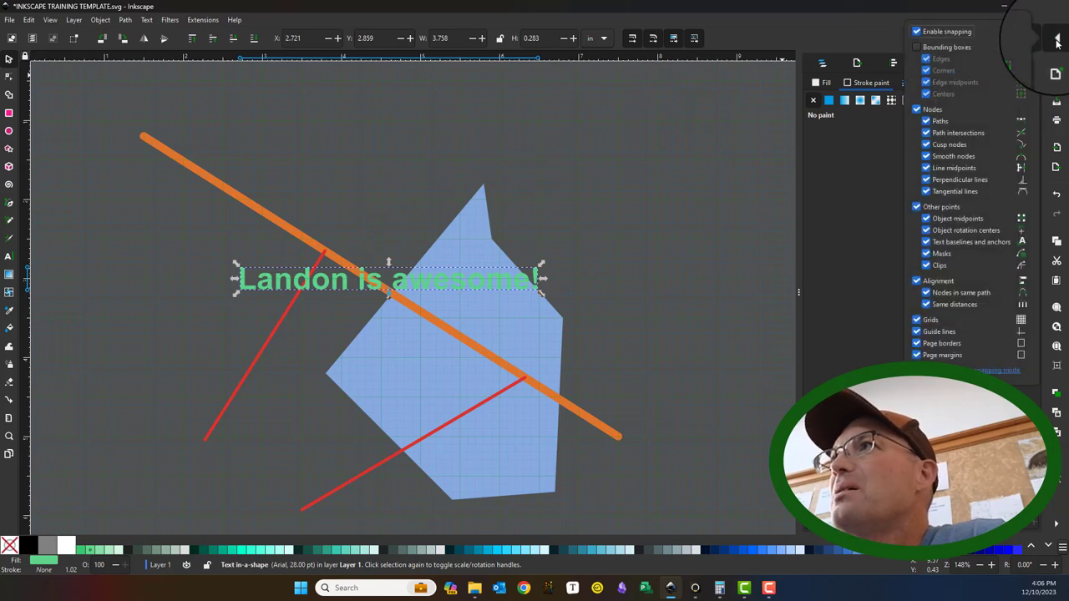
pyautogui.click(916, 320)
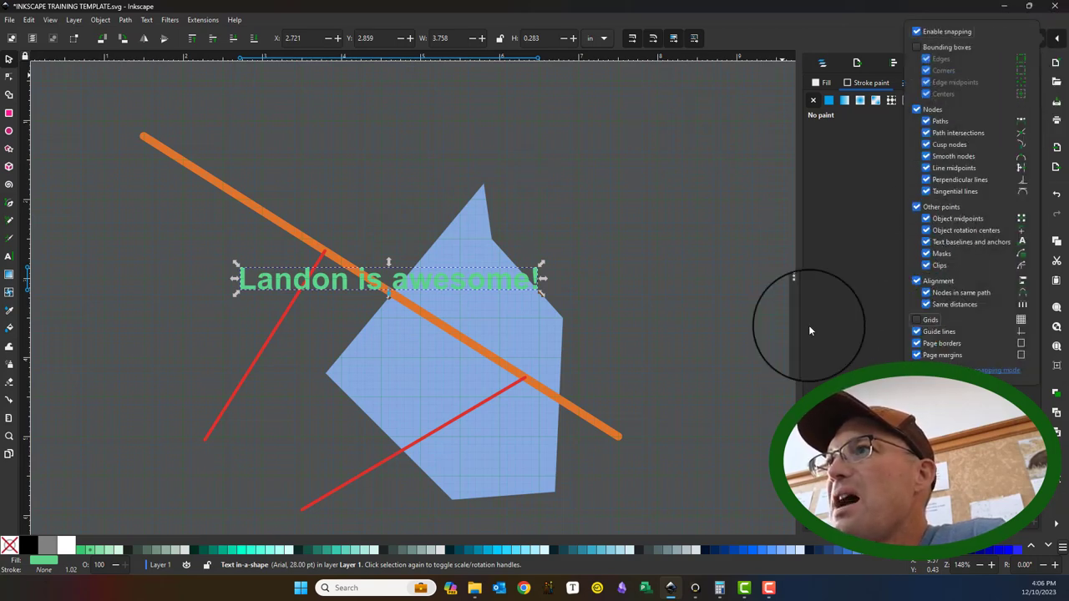
pyautogui.click(637, 135)
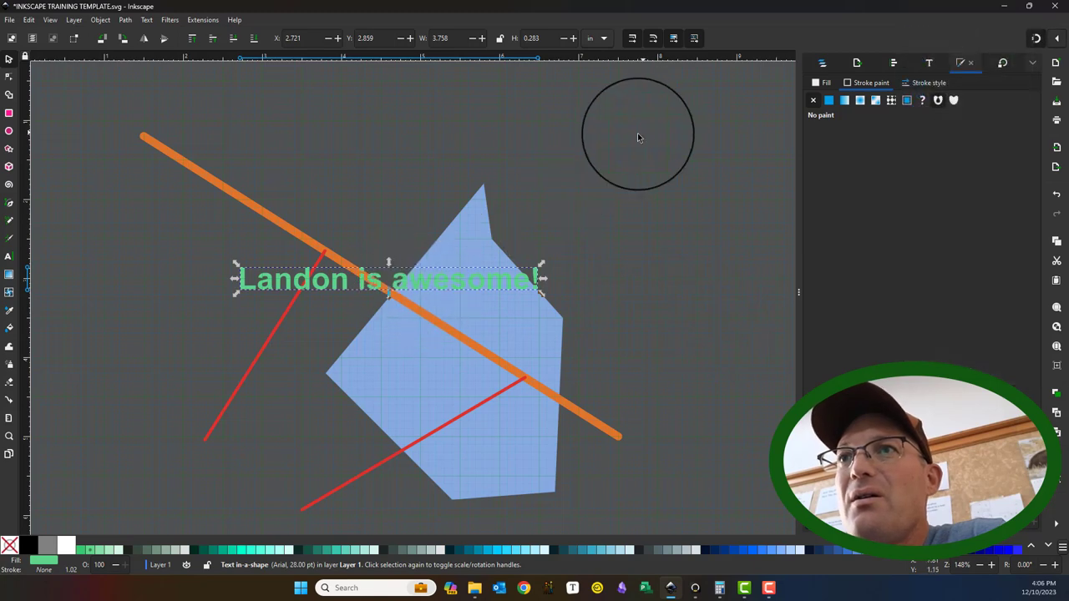
pyautogui.moveTo(431, 282); pyautogui.dragTo(415, 287)
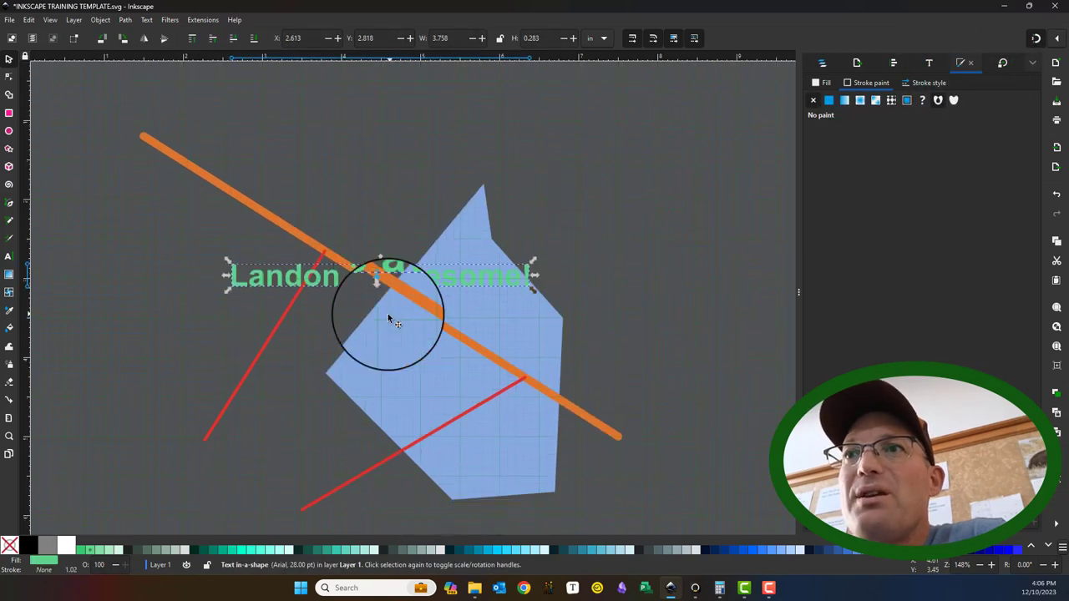
pyautogui.scroll(3, 386, 320)
pyautogui.scroll(-2, 445, 281)
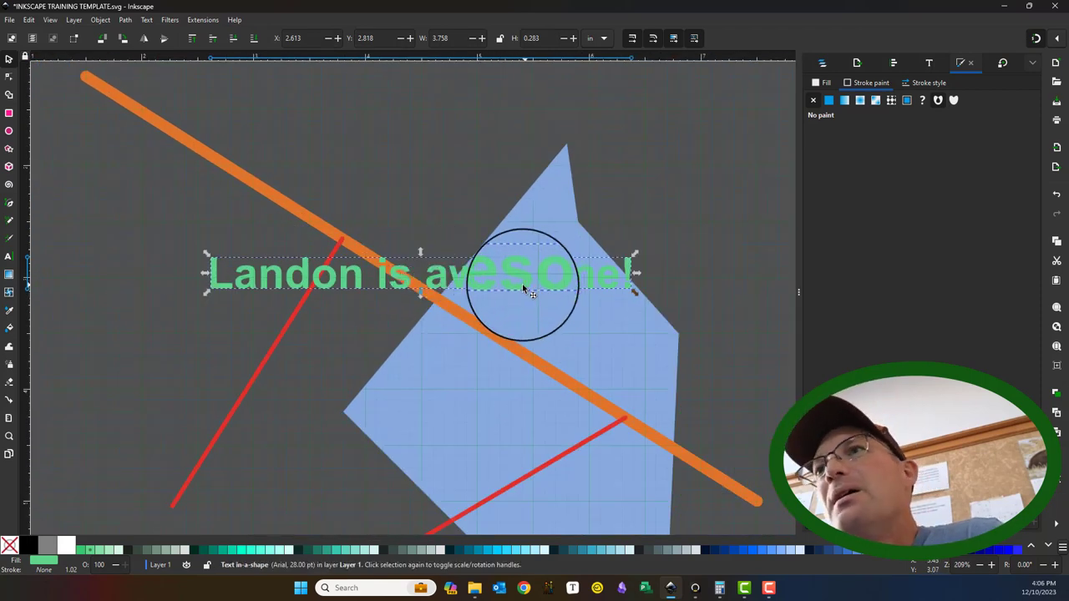
pyautogui.moveTo(635, 298); pyautogui.dragTo(632, 250)
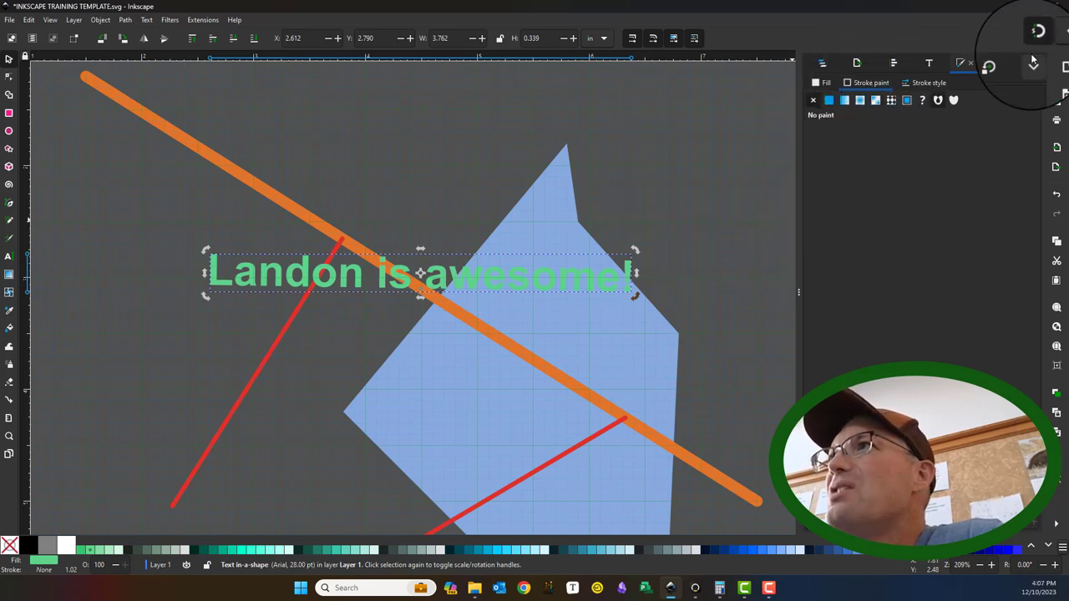
# In Document Properties > Grids, uncheck the visible-grid snapping and Enabled boxes
pyautogui.click(9, 19)
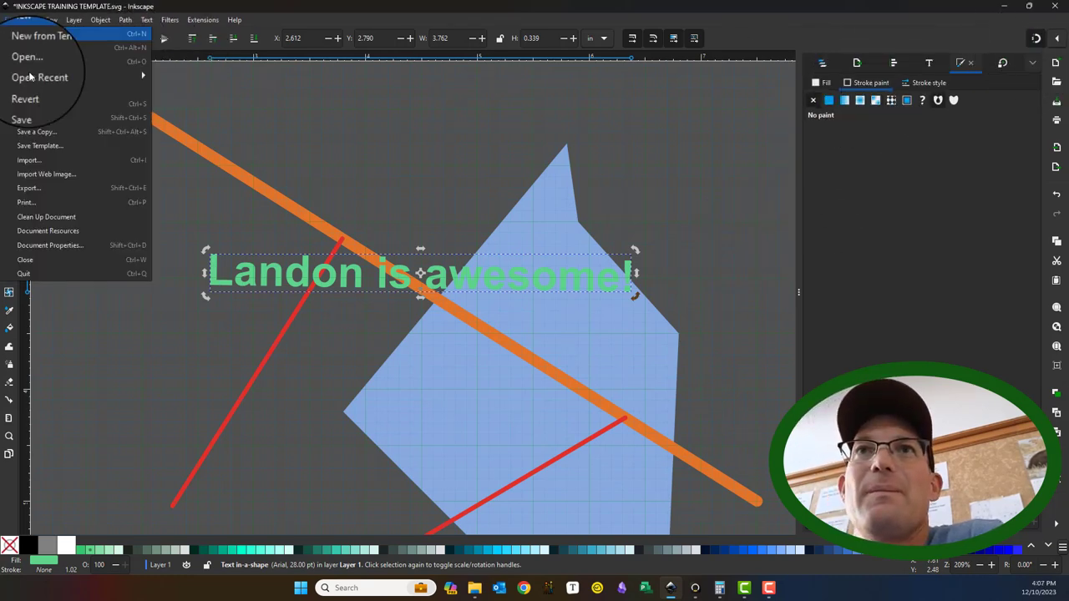
pyautogui.click(49, 248)
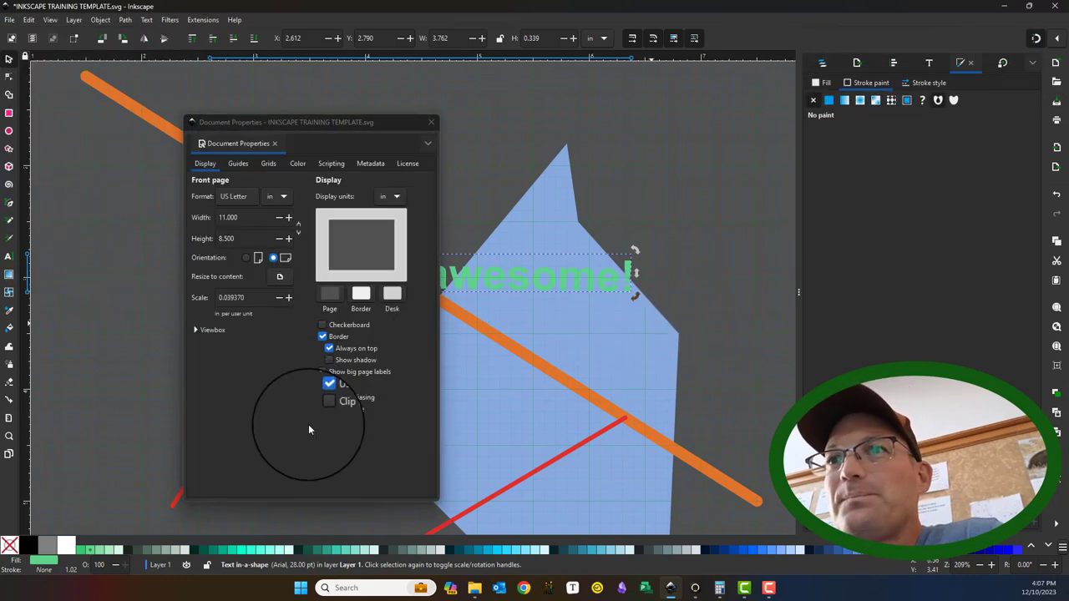
pyautogui.click(268, 163)
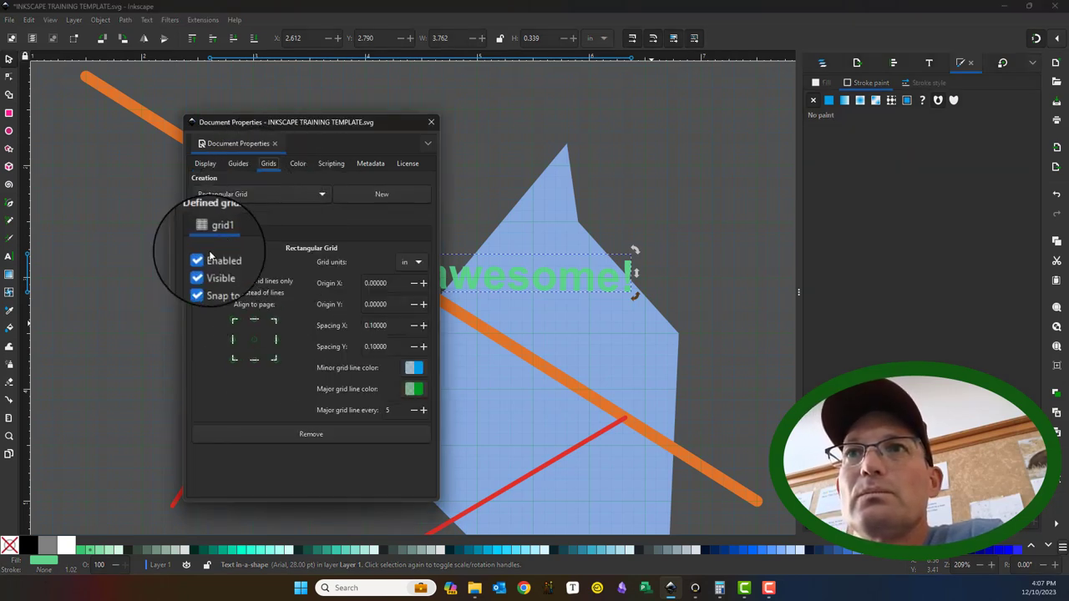
pyautogui.click(200, 280)
pyautogui.click(200, 251)
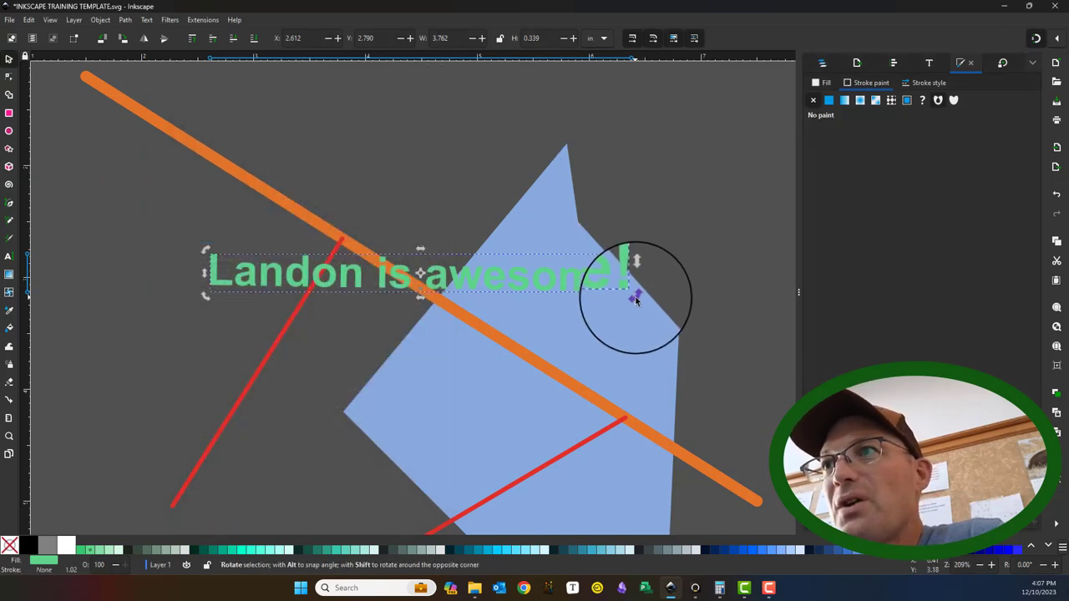
# Trial-rotate the text about 32° around its intersection with the orange line, then undo
pyautogui.moveTo(633, 296); pyautogui.dragTo(726, 481)
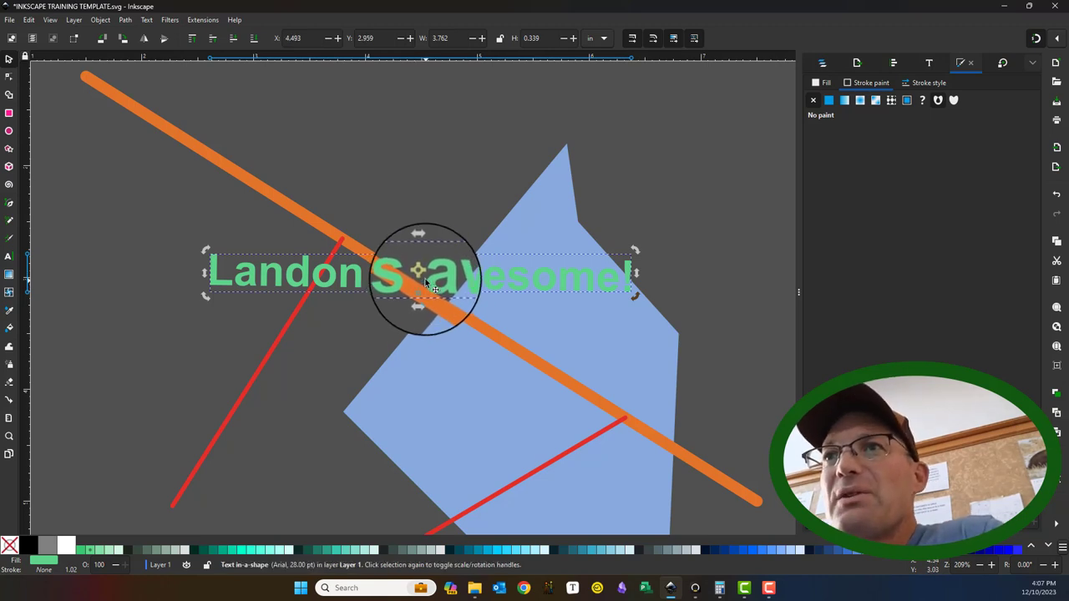
pyautogui.scroll(3, 420, 277)
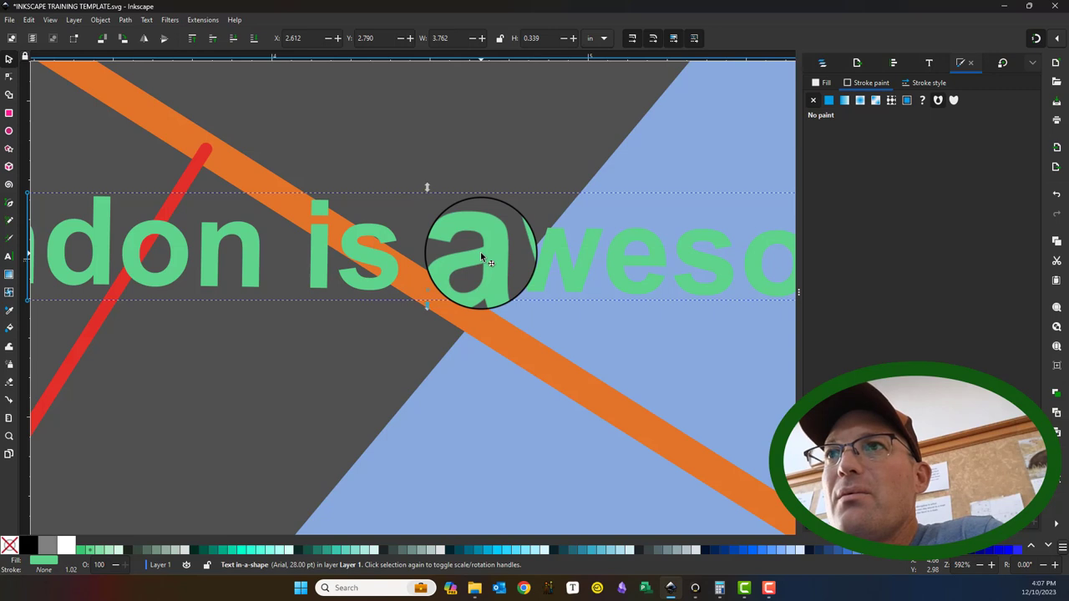
pyautogui.moveTo(425, 247); pyautogui.dragTo(428, 290)
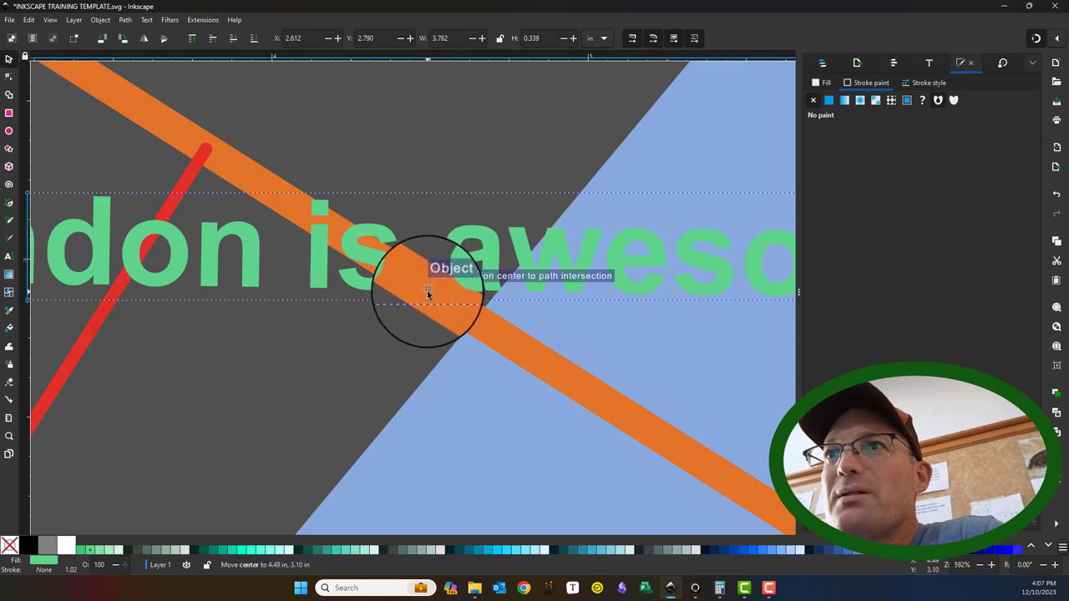
pyautogui.scroll(-4, 456, 250)
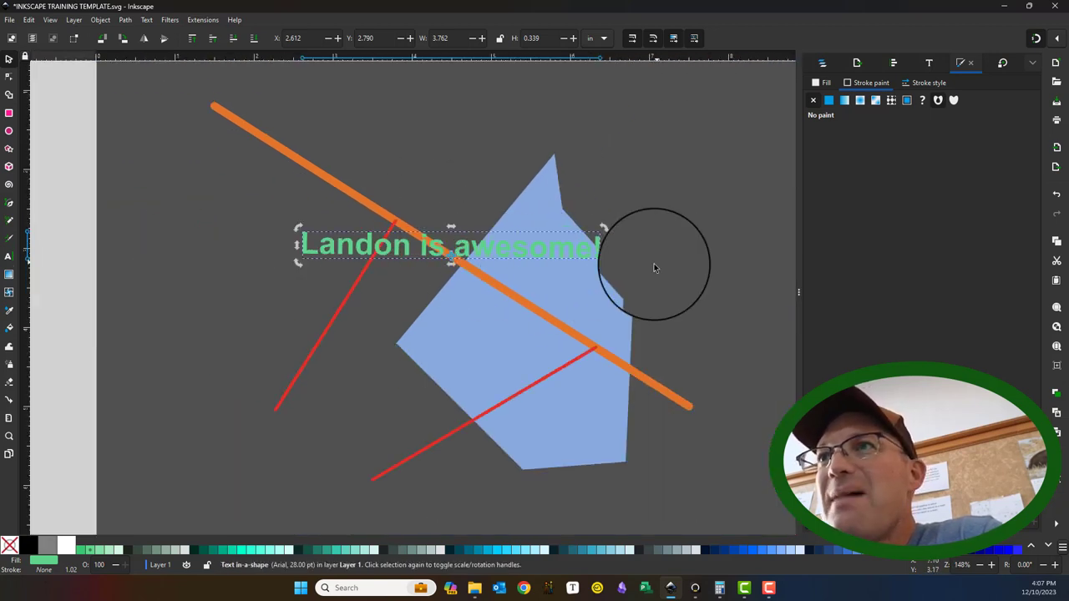
pyautogui.moveTo(604, 227); pyautogui.dragTo(576, 336)
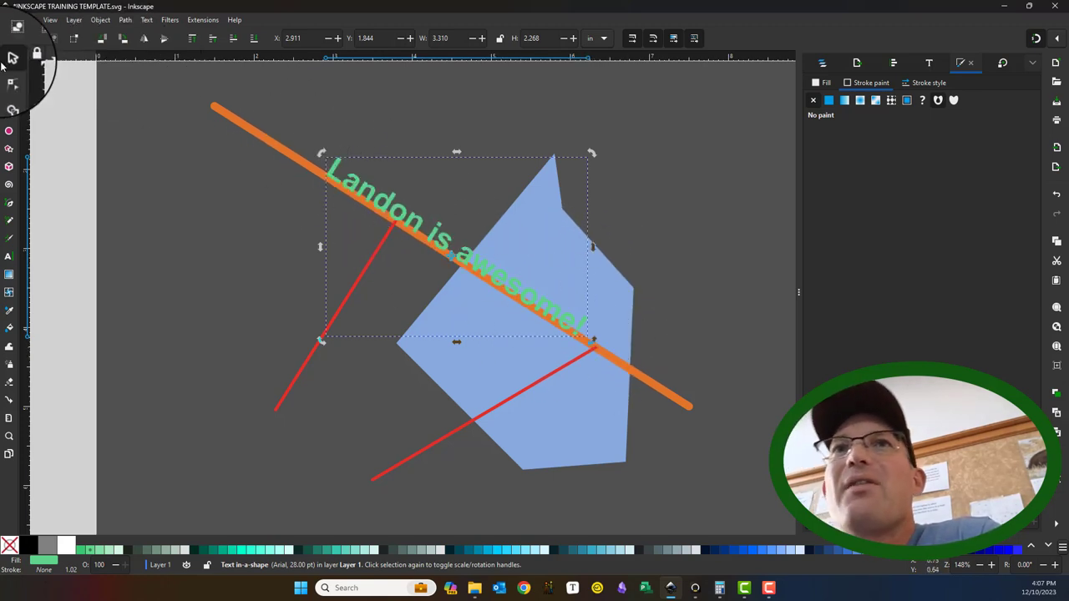
pyautogui.click(1056, 195)
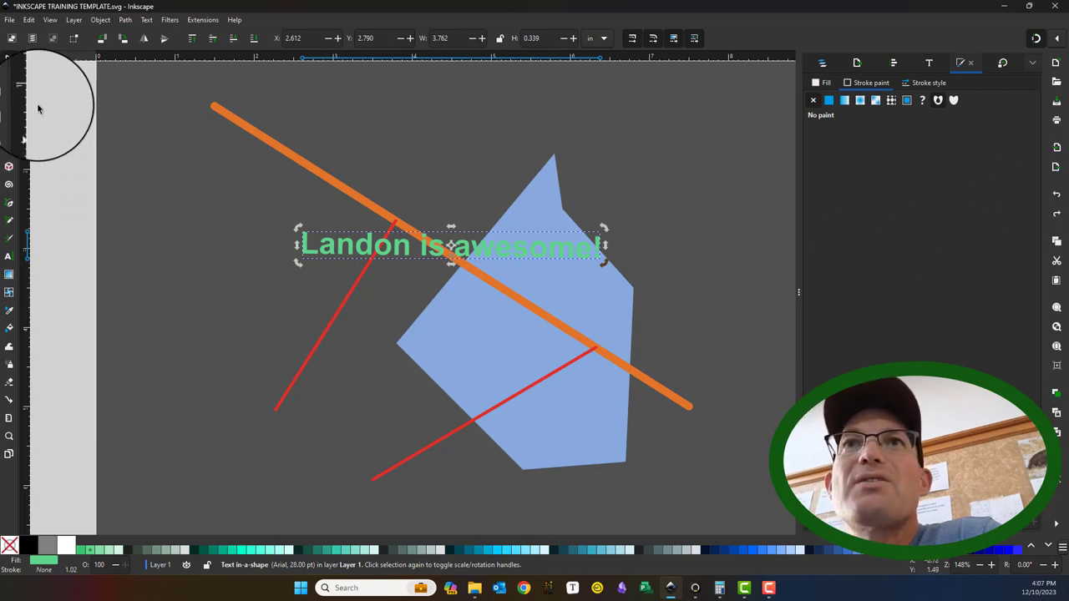
# Measure along the orange line with the Measure tool, reading 32.35° and 2.42 in
pyautogui.click(90, 282)
pyautogui.click(8, 417)
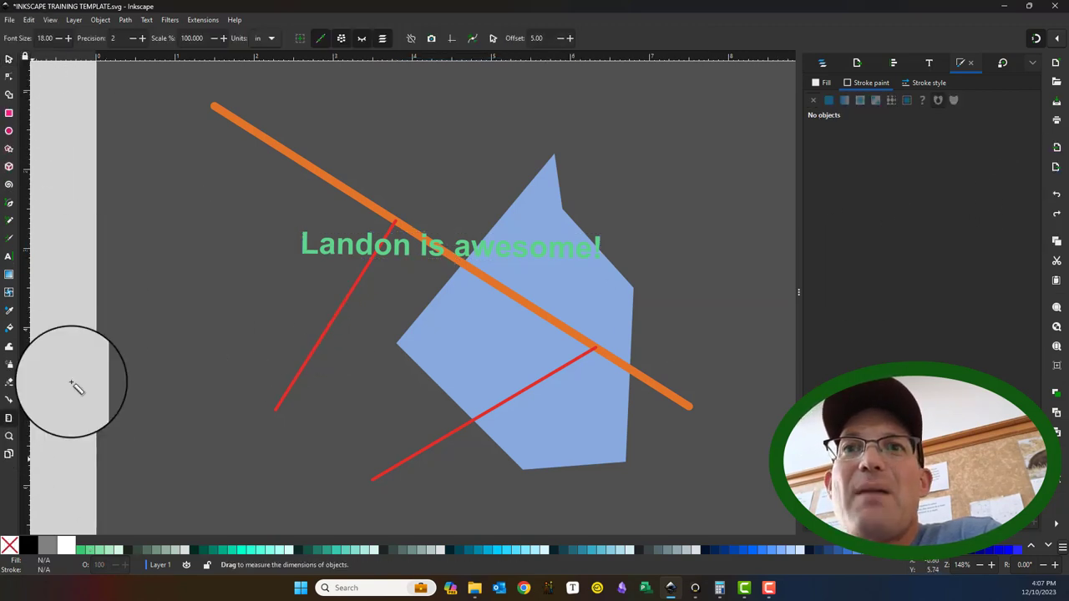
pyautogui.moveTo(216, 106); pyautogui.dragTo(503, 289)
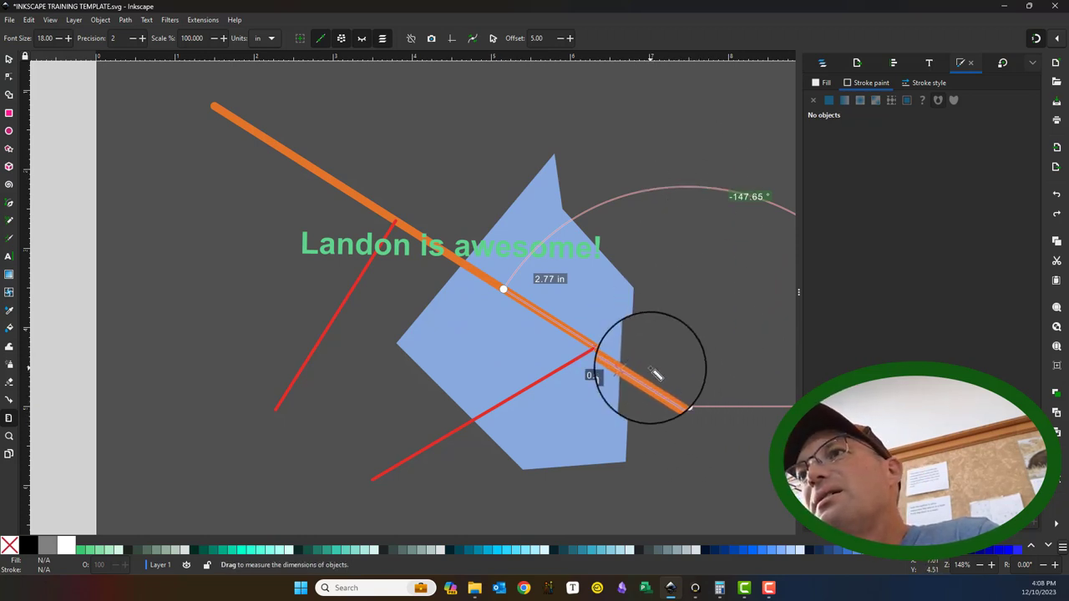
pyautogui.scroll(-2, 650, 367)
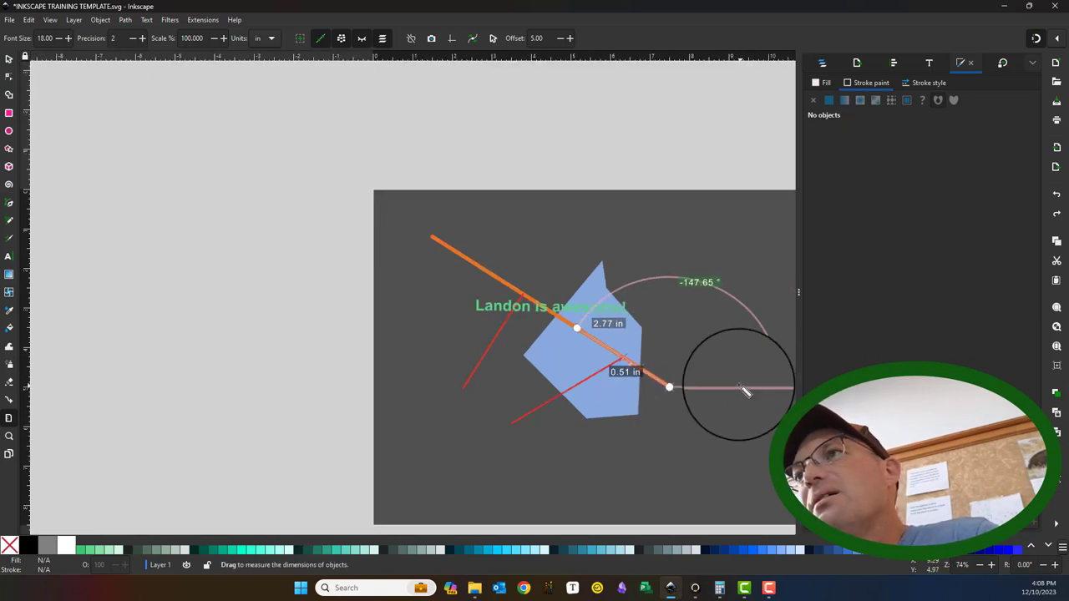
pyautogui.click(8, 58)
pyautogui.click(9, 419)
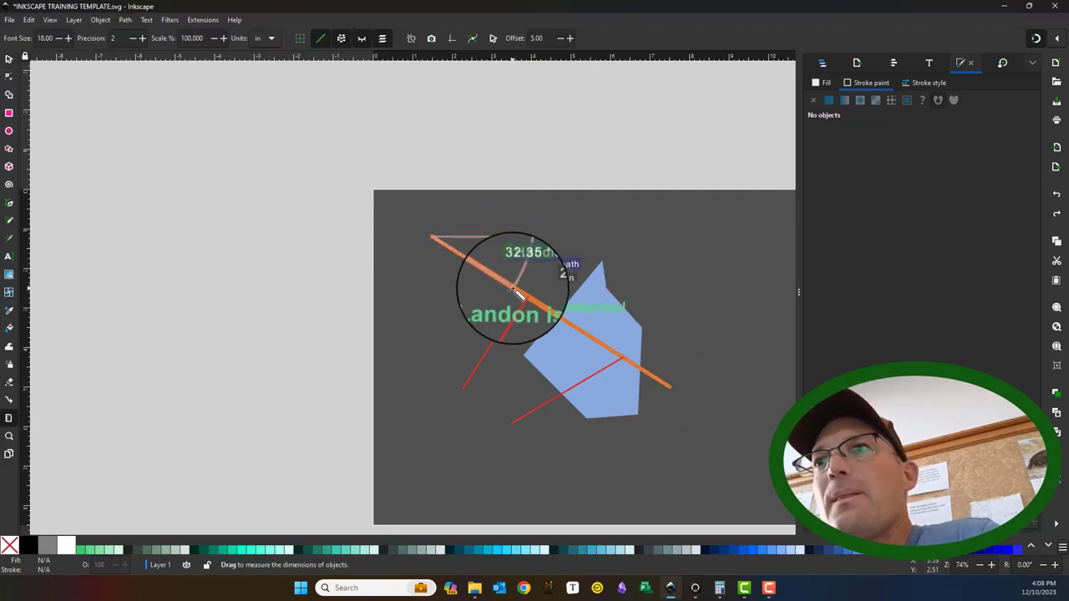
pyautogui.moveTo(518, 292)
pyautogui.mouseDown()
pyautogui.moveTo(537, 274)
pyautogui.moveTo(500, 298)
pyautogui.mouseUp()
pyautogui.scroll(2, 536, 262)
pyautogui.scroll(-2, 529, 327)
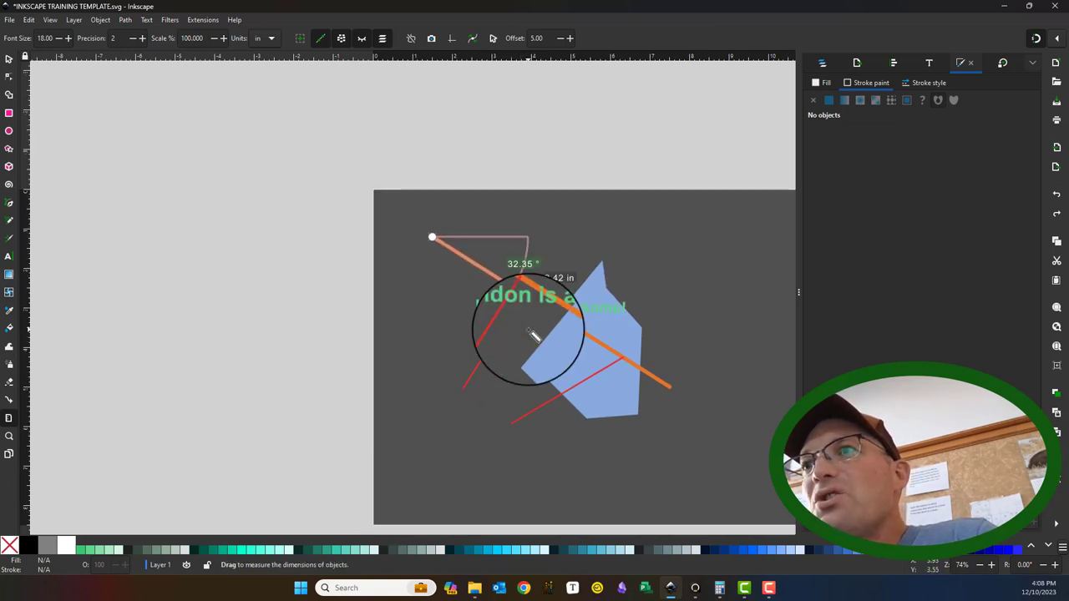
# Rotate the green text 32.35° via the Transform dialog's Rotate tab, then undo it
pyautogui.click(10, 59)
pyautogui.click(613, 309)
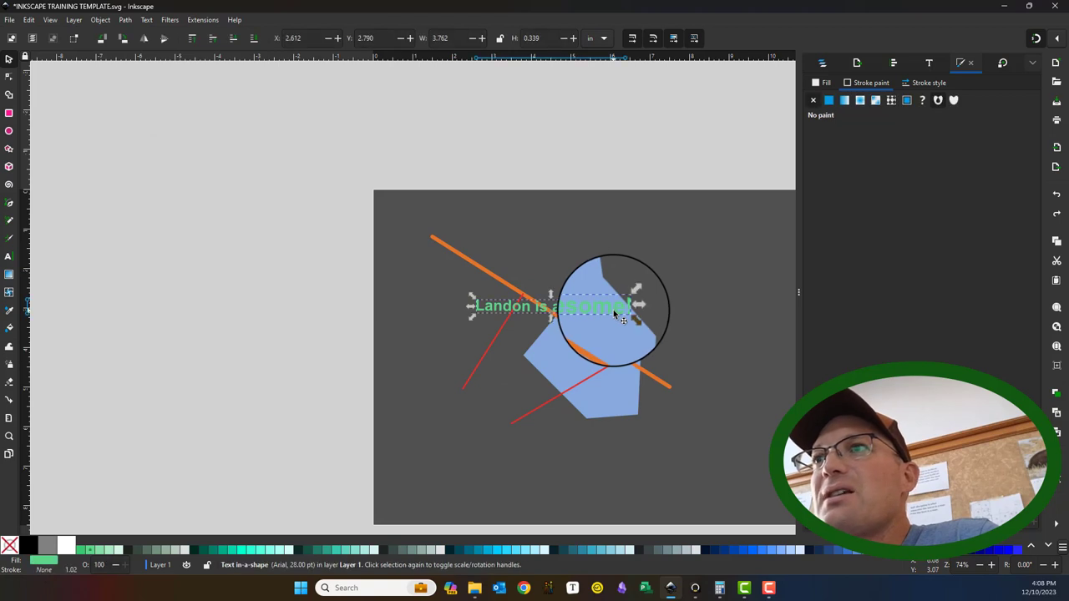
pyautogui.click(100, 19)
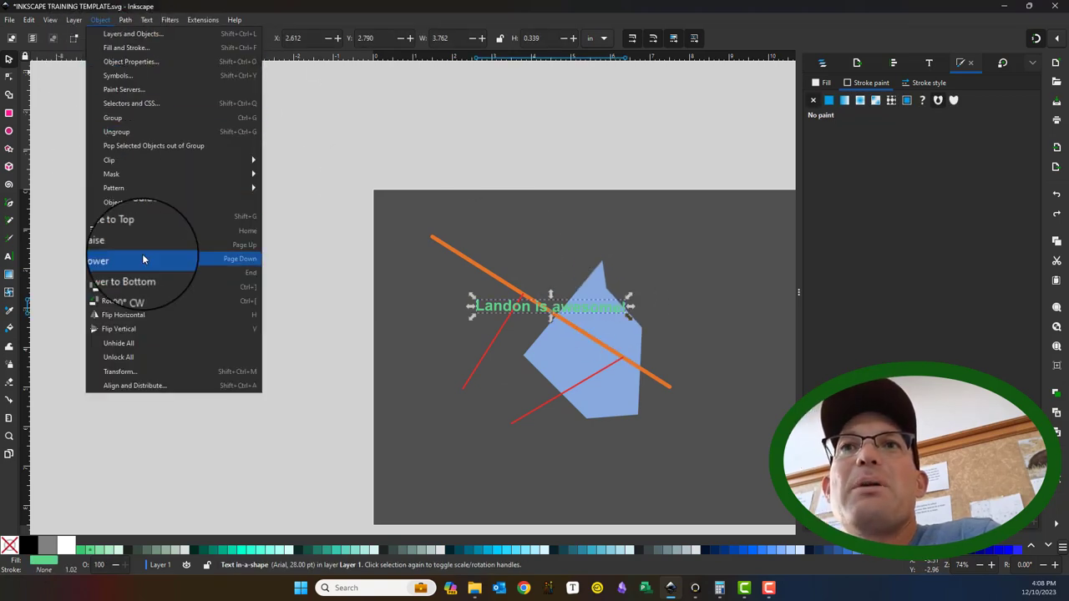
pyautogui.click(147, 367)
pyautogui.click(847, 82)
pyautogui.click(877, 82)
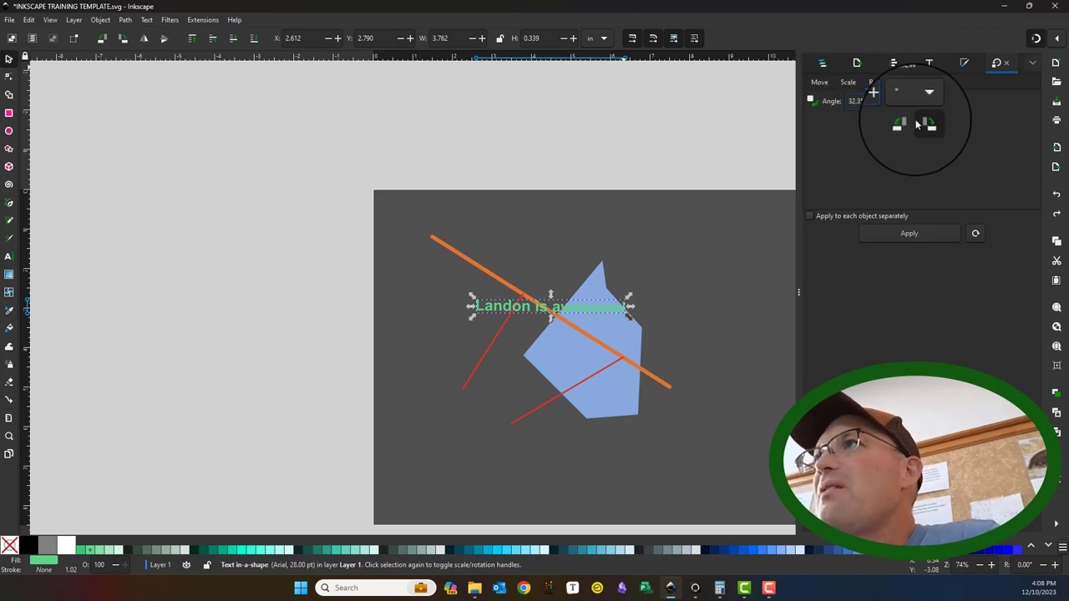
pyautogui.click(926, 234)
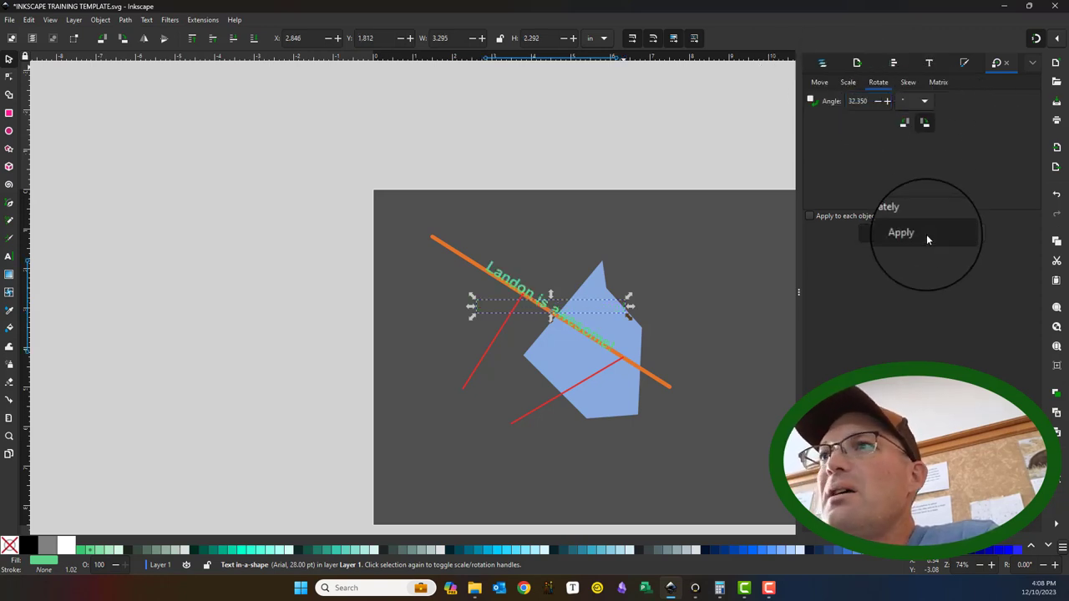
pyautogui.scroll(4, 595, 360)
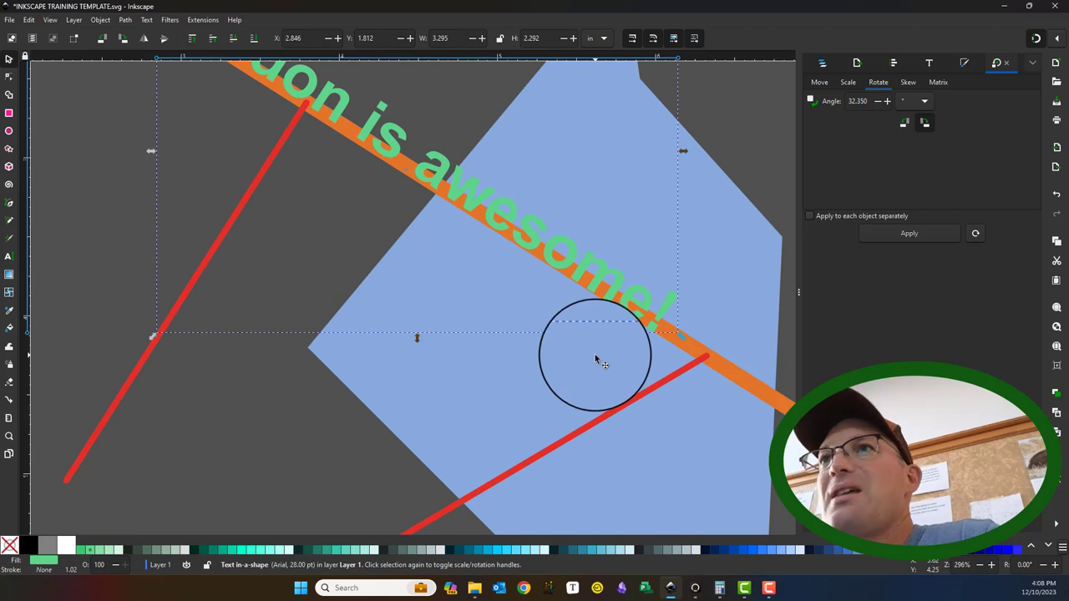
pyautogui.scroll(-1, 595, 360)
pyautogui.scroll(2, 476, 270)
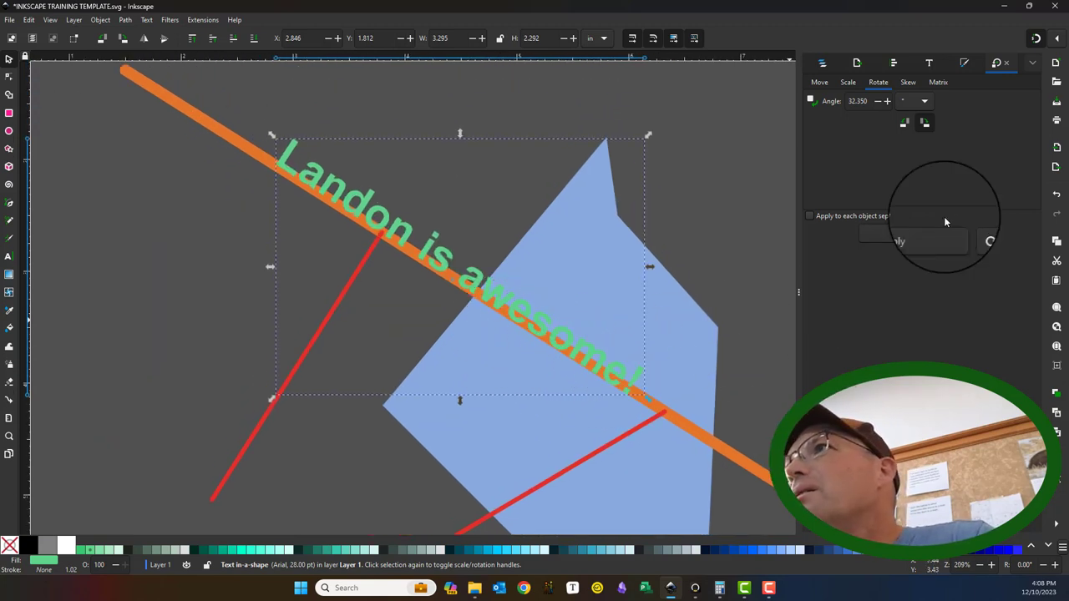
pyautogui.scroll(-1, 483, 246)
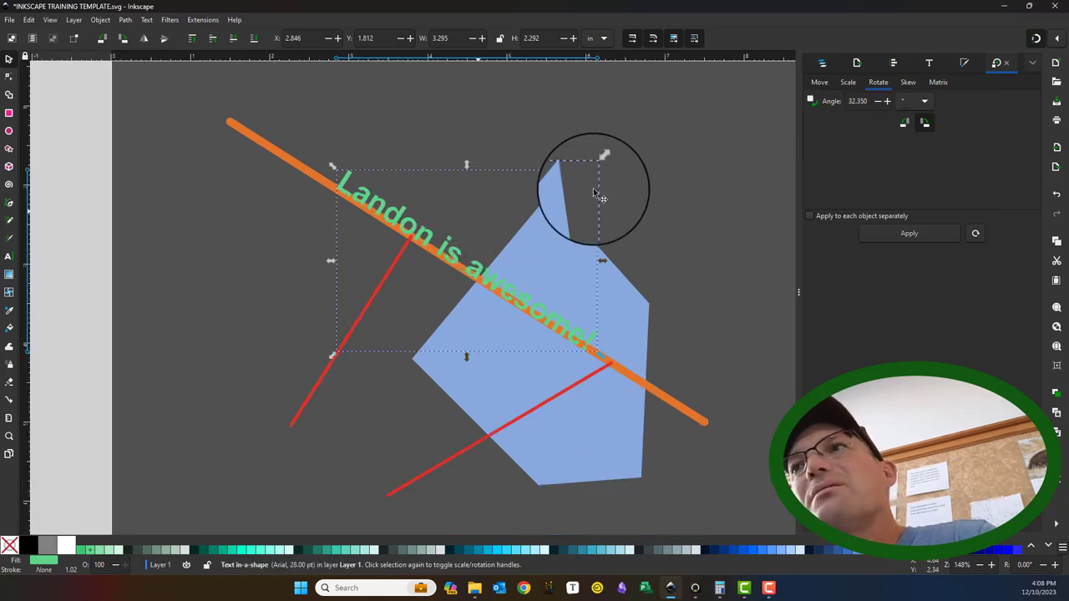
pyautogui.click(1056, 196)
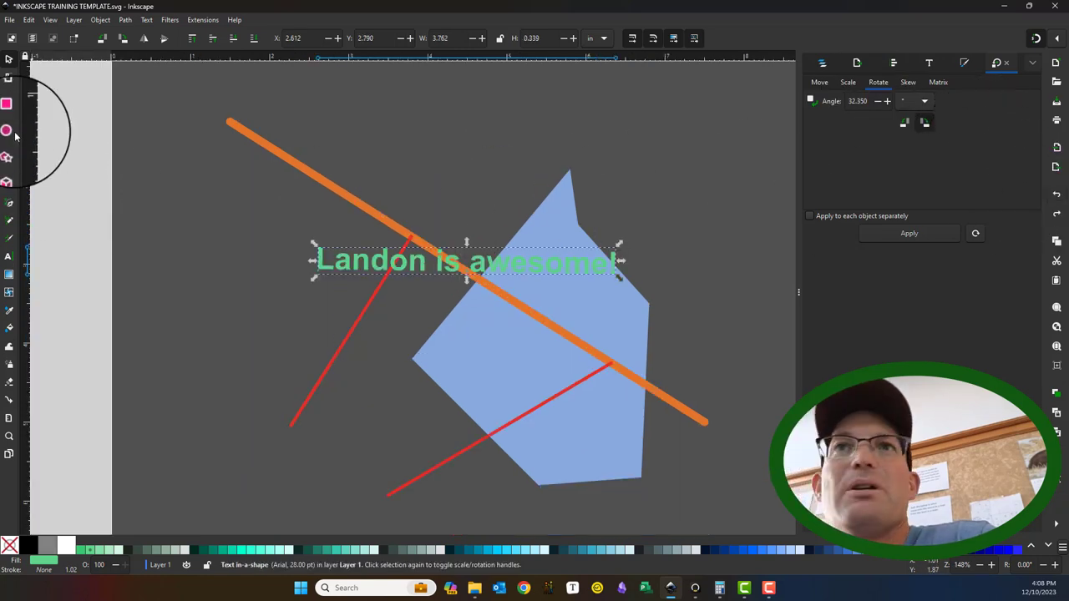
# Drag the green text up so it sits above the orange line's upper end
pyautogui.click(8, 417)
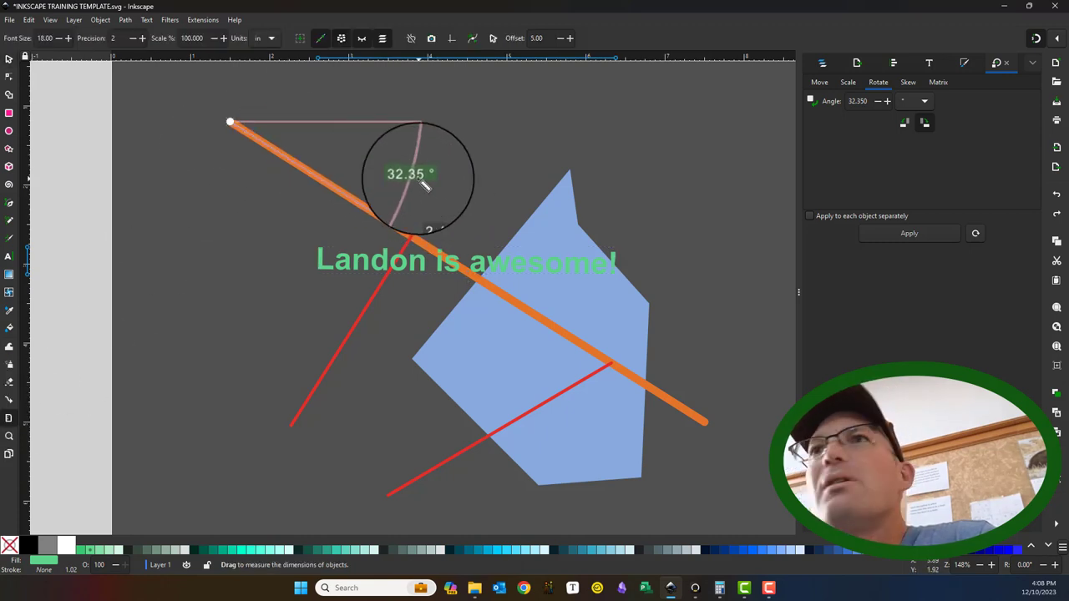
pyautogui.click(8, 58)
pyautogui.click(477, 257)
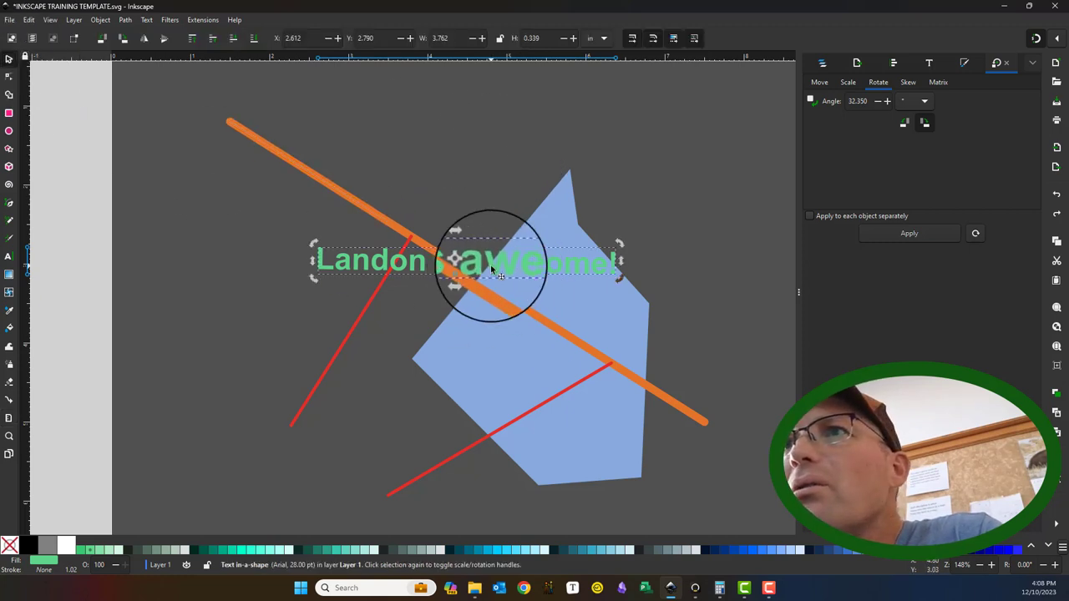
pyautogui.moveTo(490, 265); pyautogui.dragTo(504, 135)
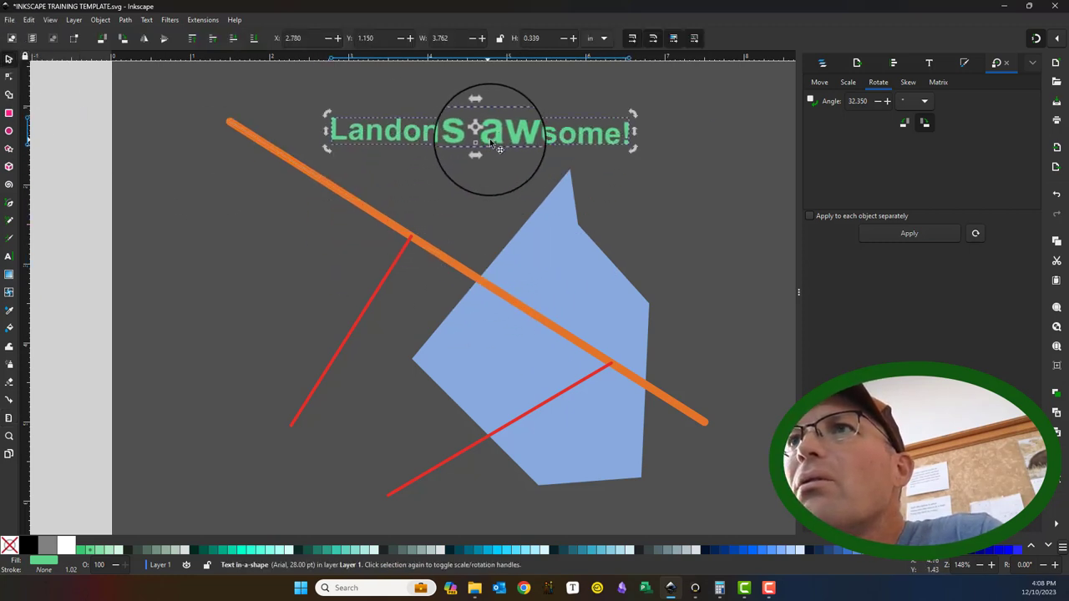
pyautogui.scroll(1, 497, 146)
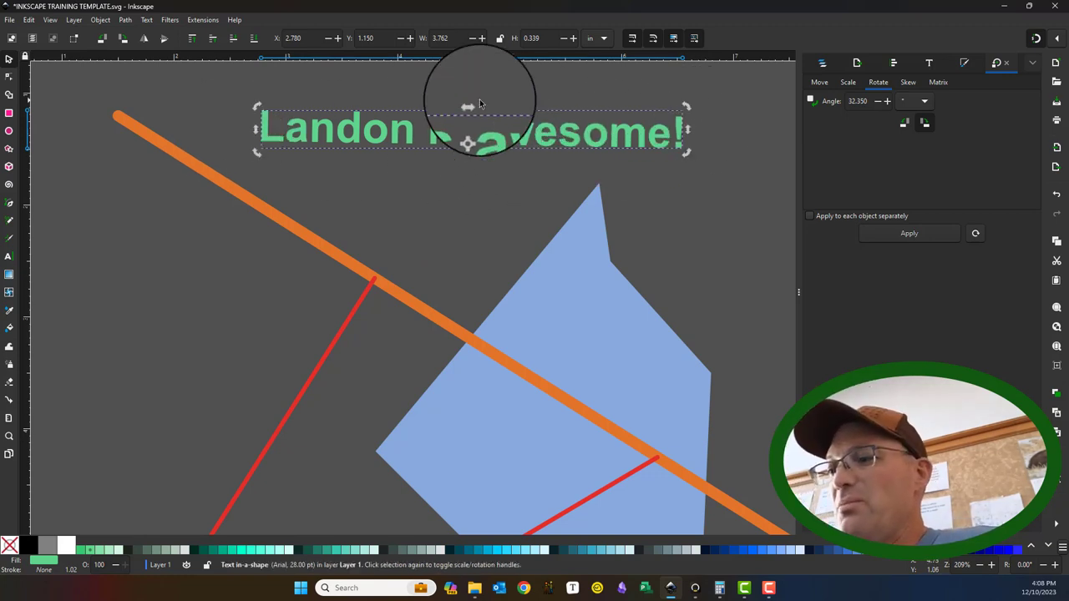
# Replace the old text with a new flowed text reading 'This is a test.' near the top
pyautogui.press('Delete')
pyautogui.click(9, 257)
pyautogui.moveTo(359, 93); pyautogui.dragTo(711, 201)
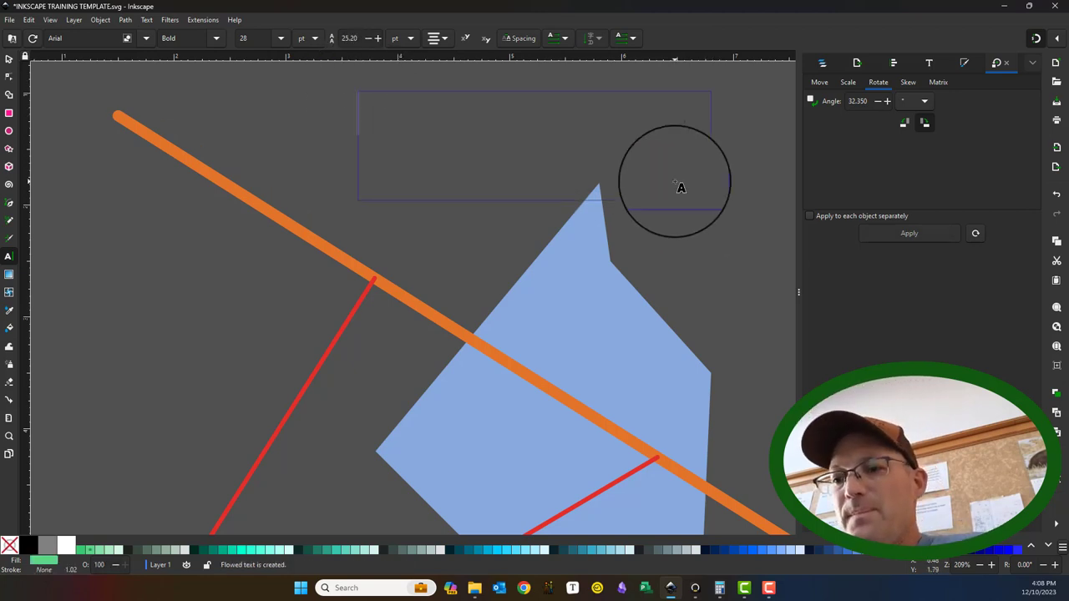
pyautogui.write('This is a  test.')
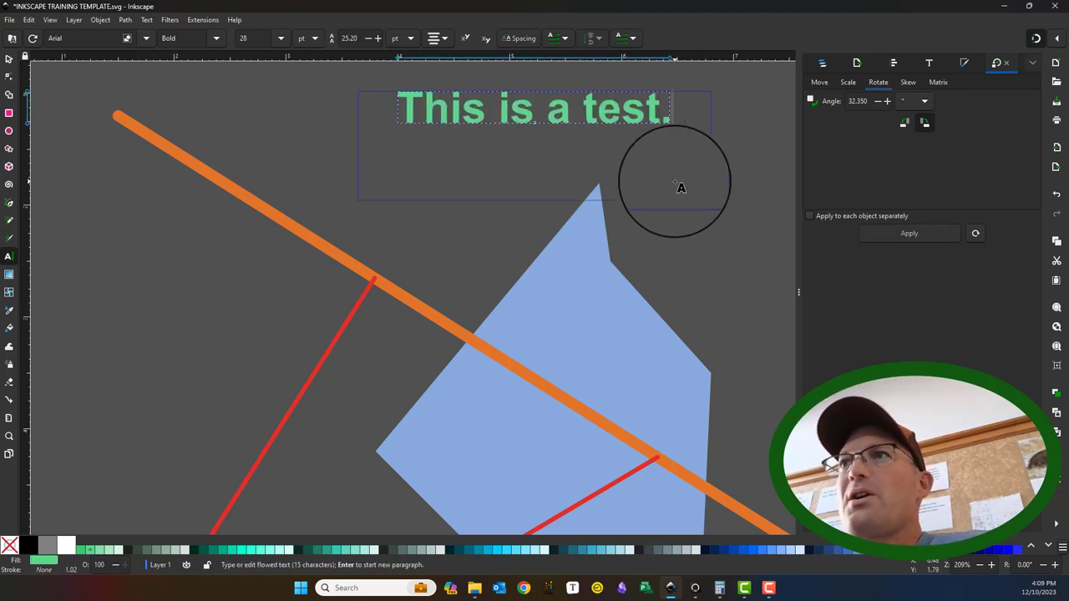
# Try the text on the orange line with a 32.35° rotation, undo, and return it to the top
pyautogui.click(9, 58)
pyautogui.moveTo(567, 110); pyautogui.dragTo(550, 267)
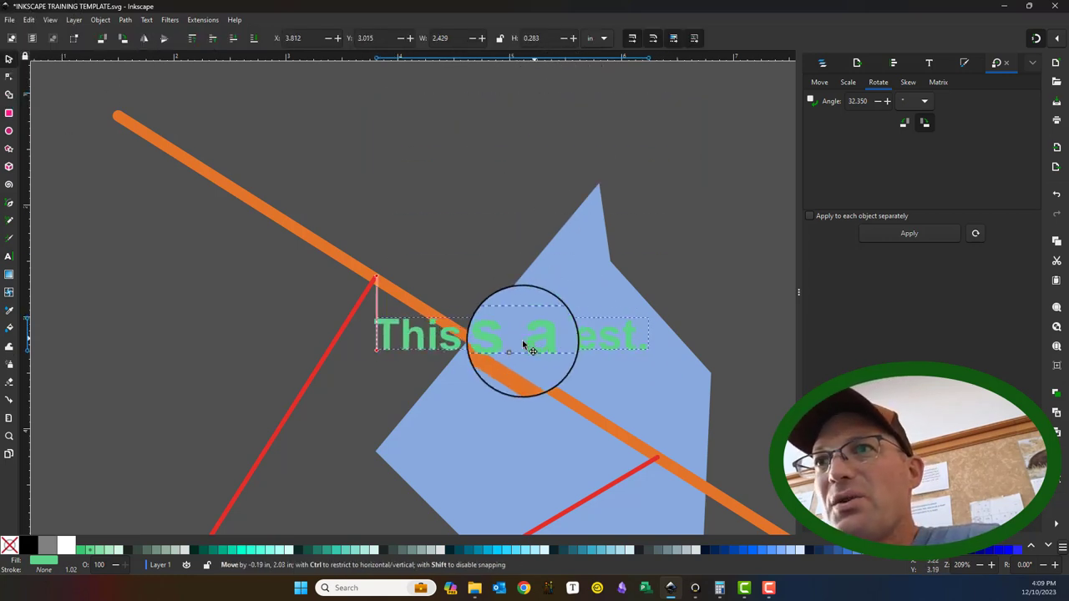
pyautogui.moveTo(529, 351); pyautogui.dragTo(478, 323)
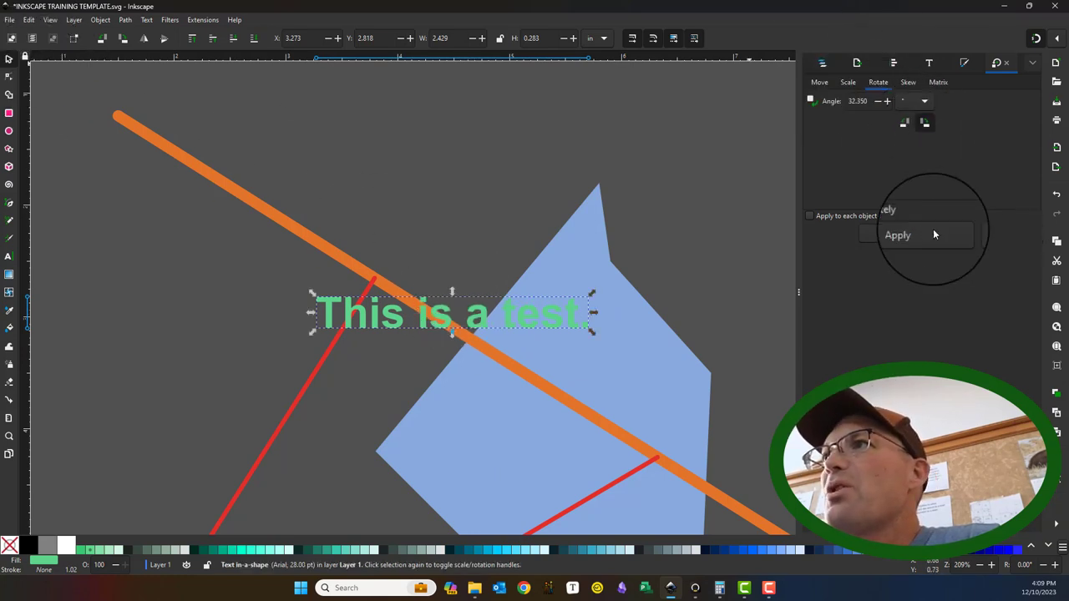
pyautogui.click(901, 234)
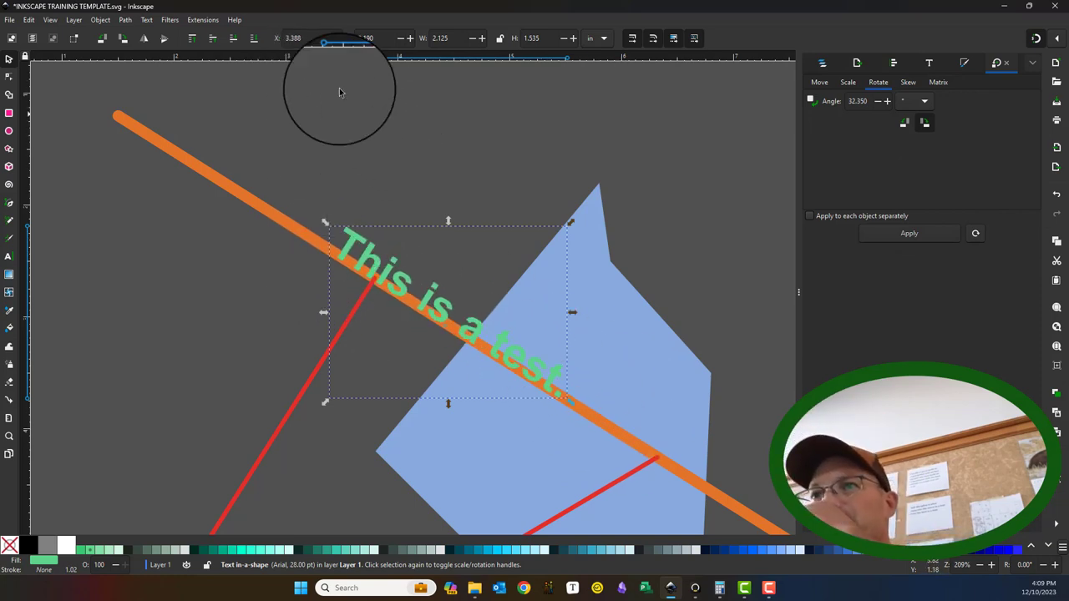
pyautogui.hotkey('ctrl', 'z')
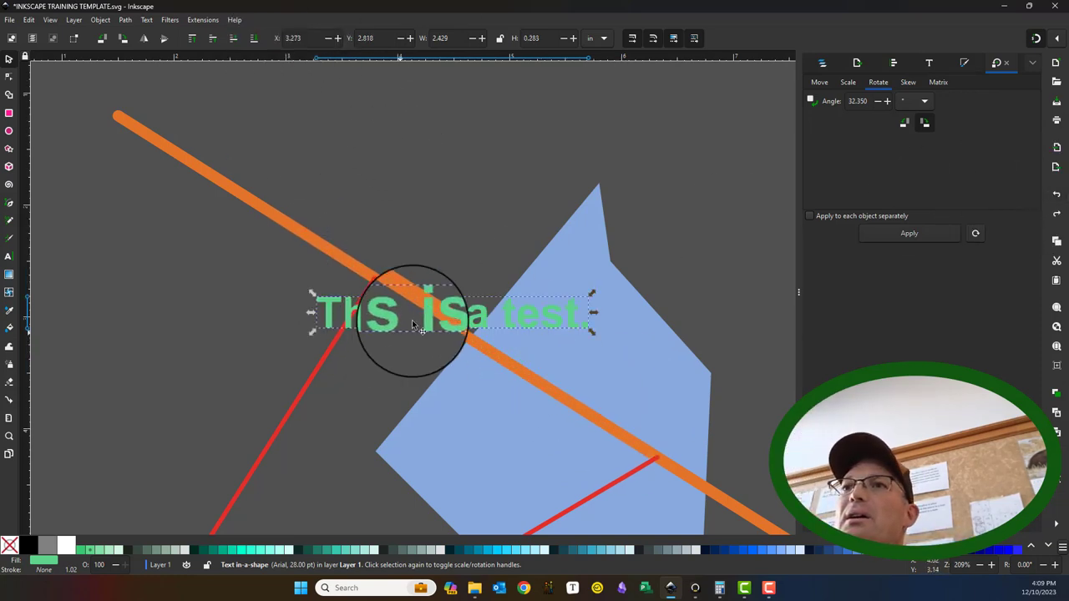
pyautogui.moveTo(441, 310); pyautogui.dragTo(567, 72)
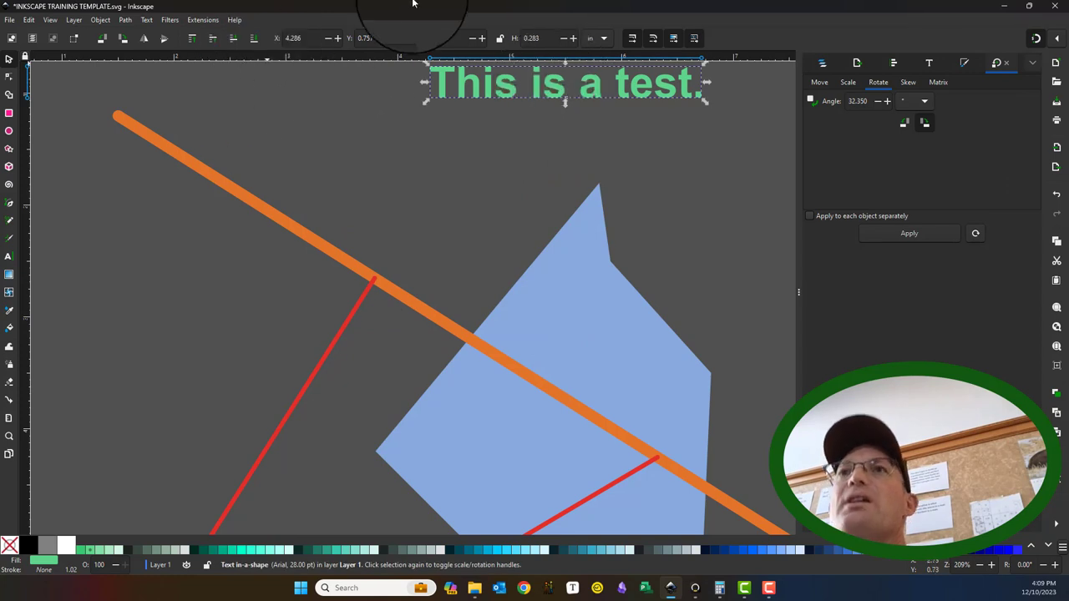
# Select the orange line plus the green 'This is a test.' text and apply Put on Path
pyautogui.click(405, 316)
pyautogui.keyDown('shift'); pyautogui.click(501, 96); pyautogui.keyUp('shift')
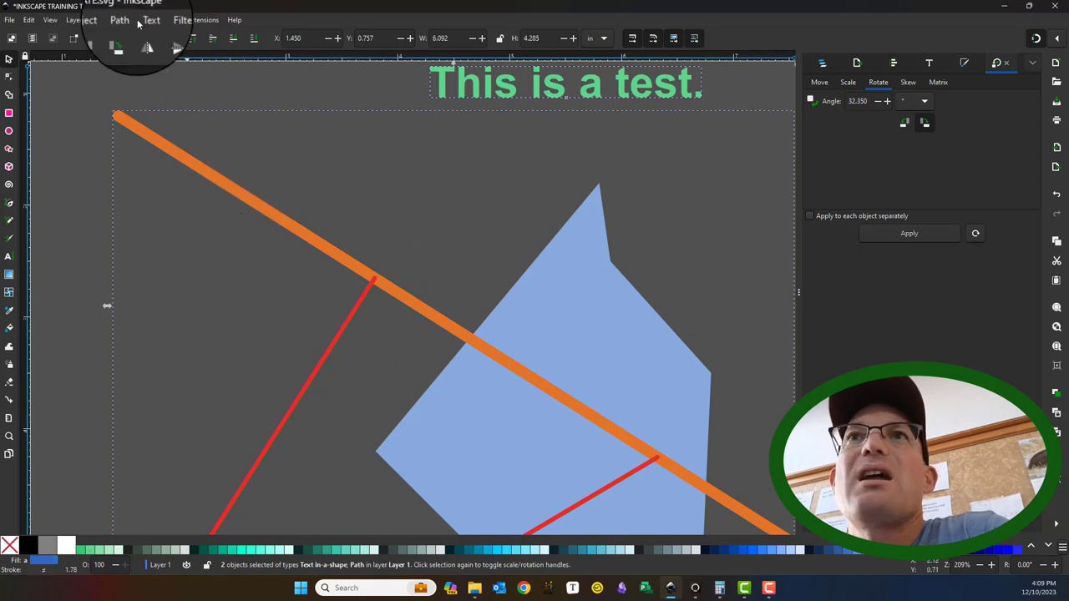
pyautogui.click(169, 22)
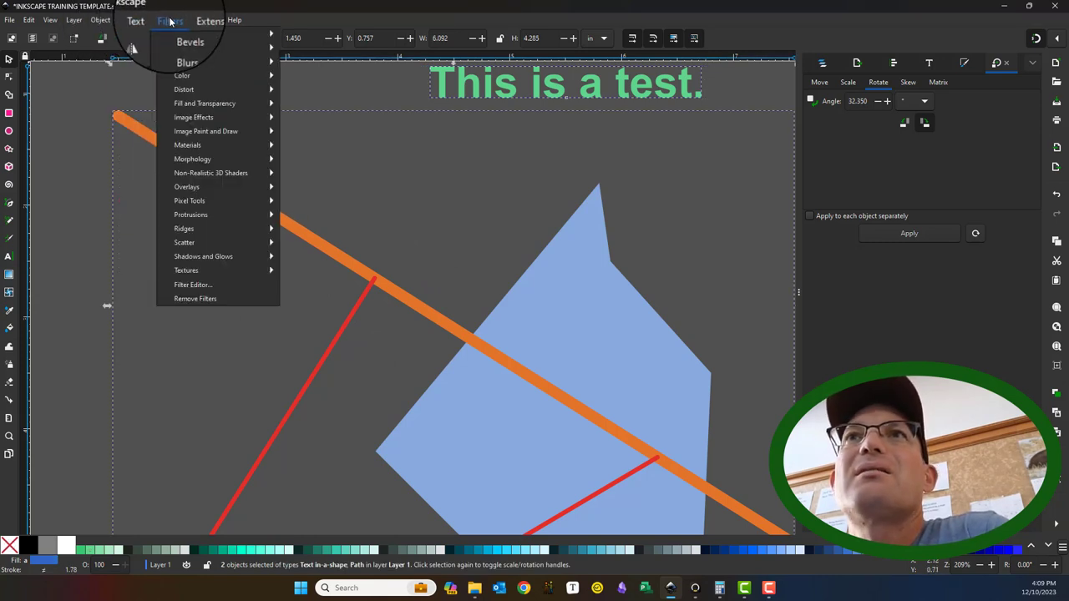
pyautogui.moveTo(206, 22)
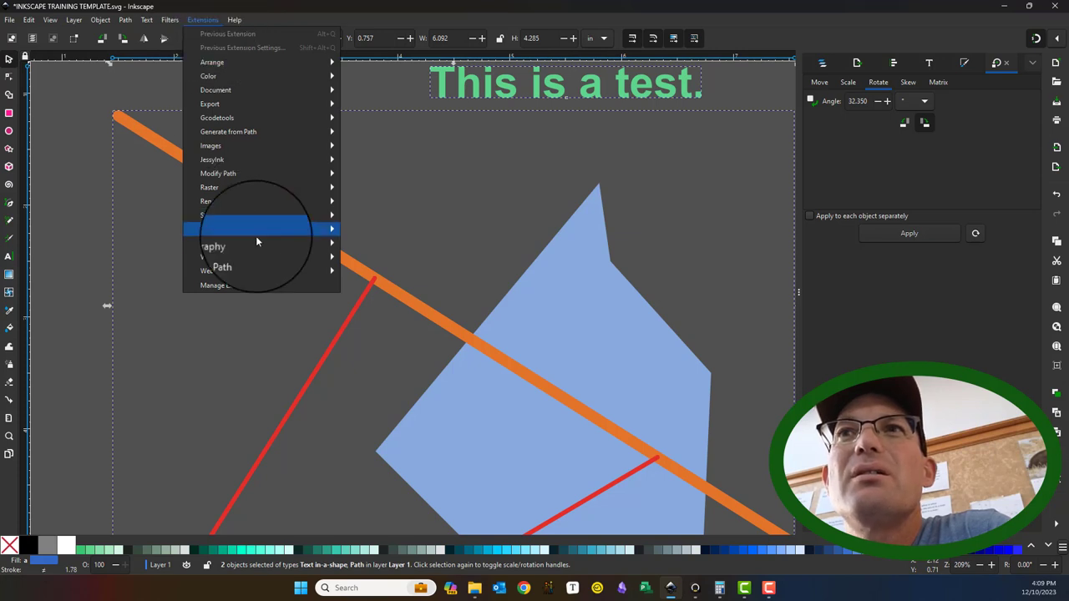
pyautogui.moveTo(256, 229)
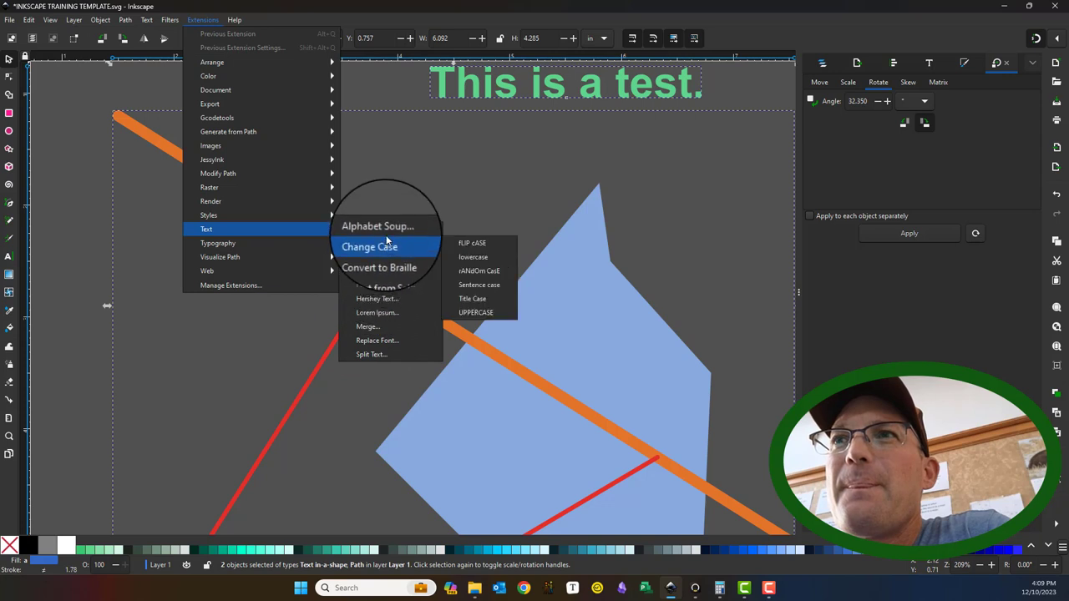
pyautogui.moveTo(124, 22)
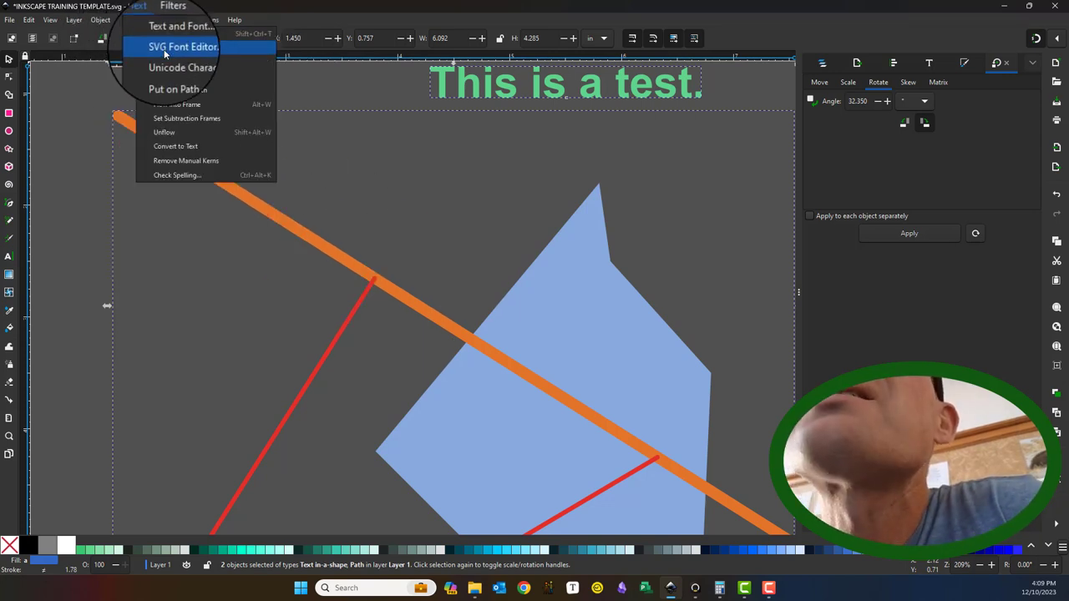
pyautogui.click(163, 75)
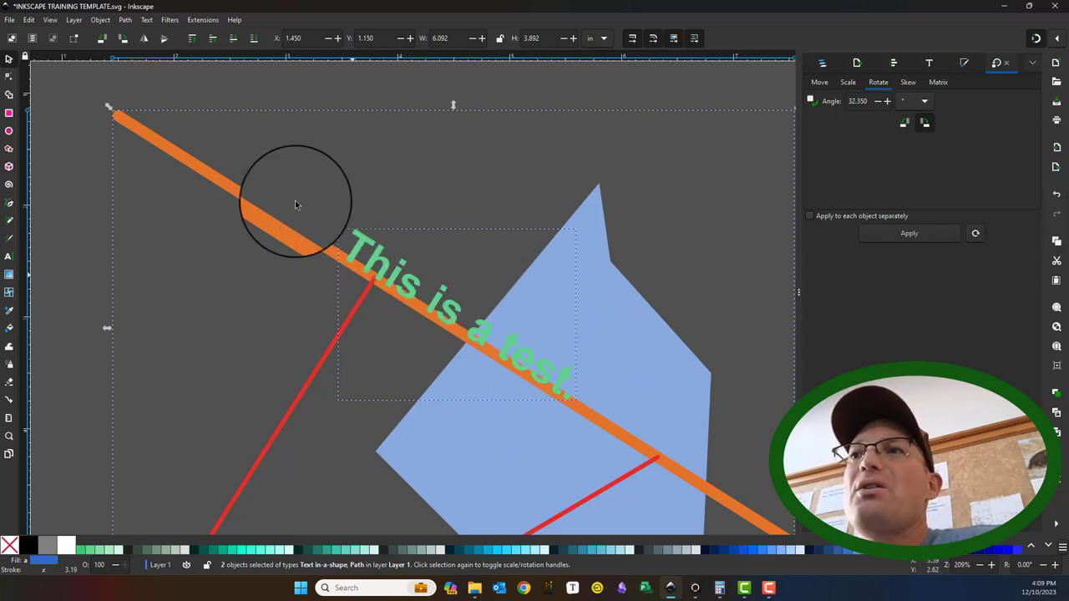
# Undo Put on Path, then draw and delete a stray ellipse over the orange line's end
pyautogui.click(1050, 198)
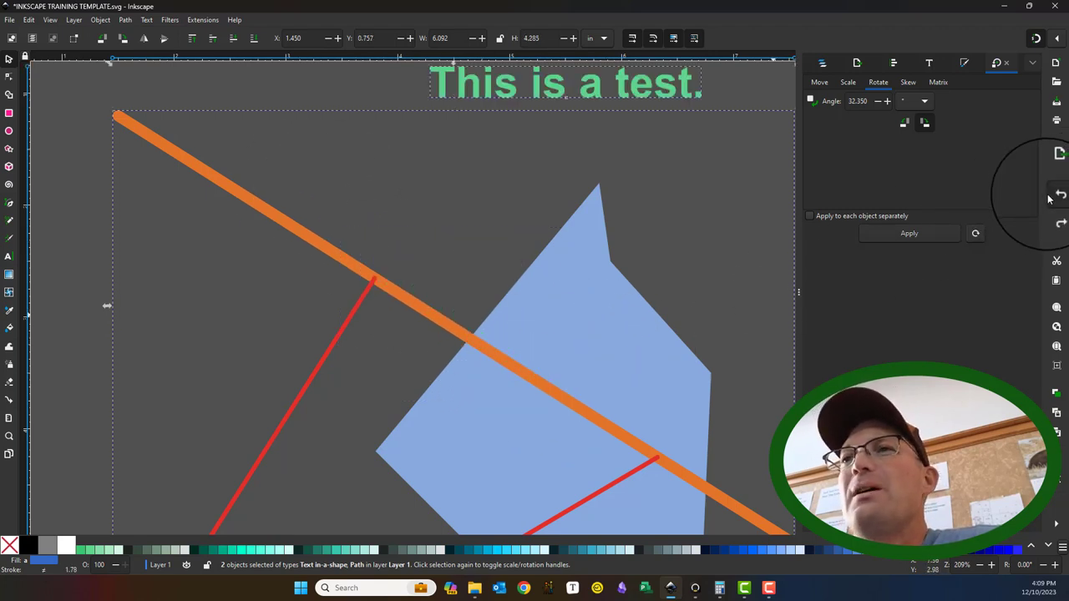
pyautogui.click(233, 193)
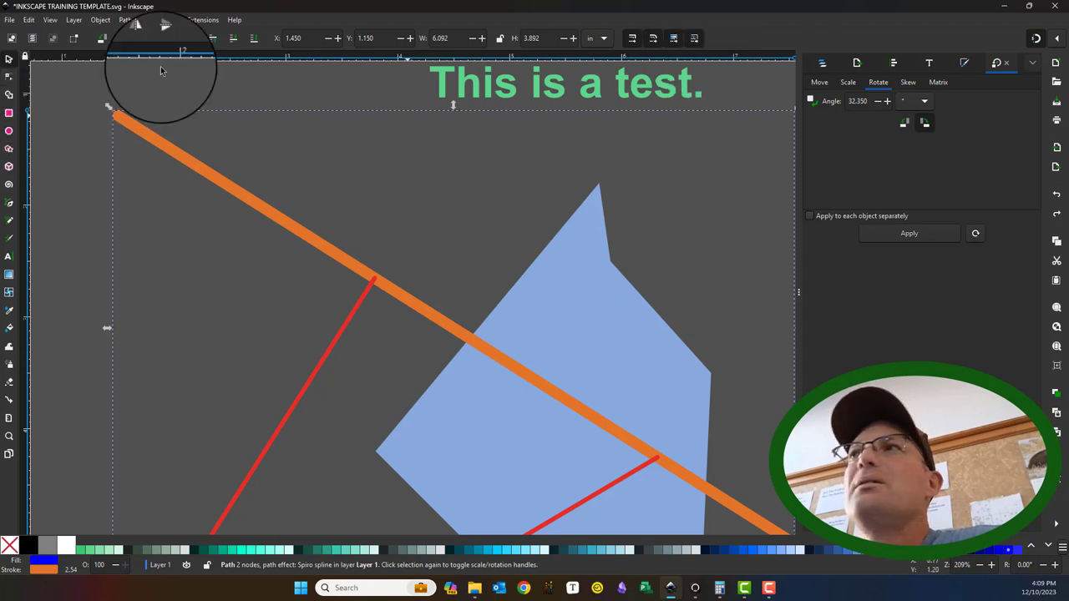
pyautogui.click(9, 131)
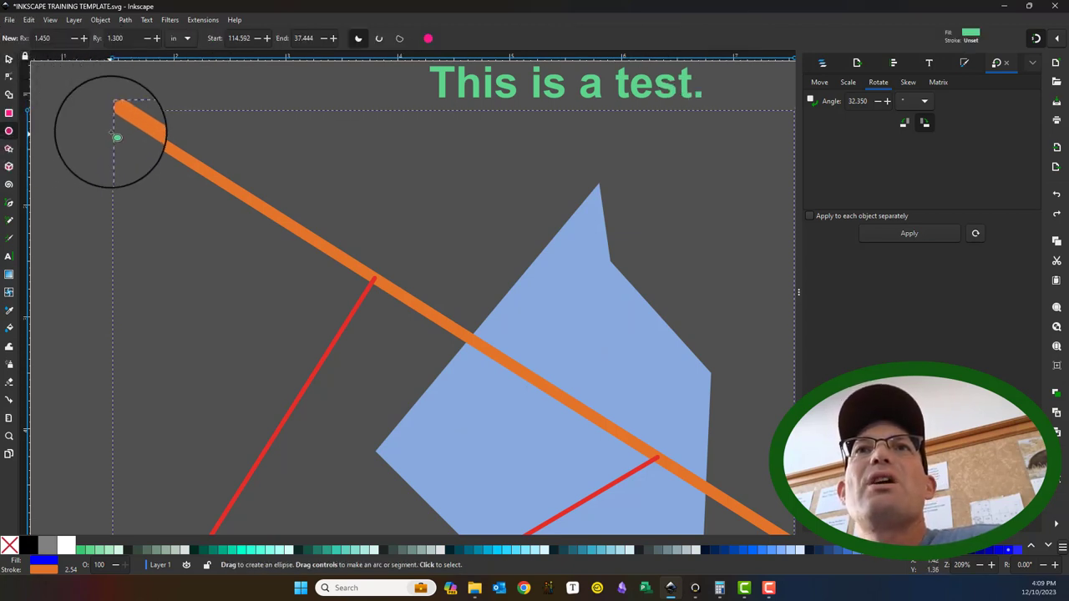
pyautogui.moveTo(118, 115); pyautogui.dragTo(156, 175)
pyautogui.click(7, 67)
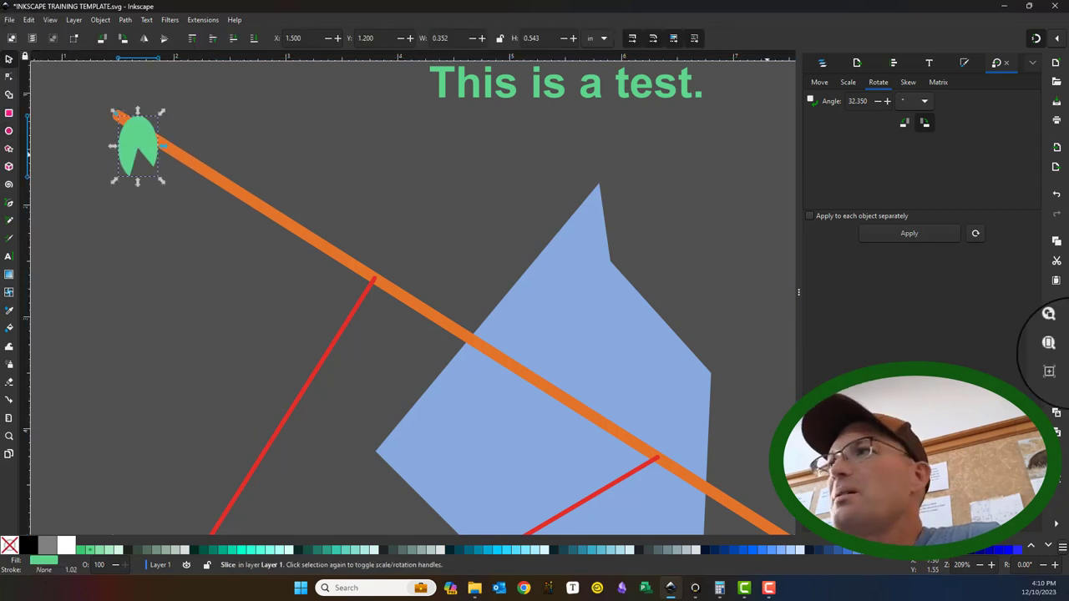
pyautogui.press('Delete')
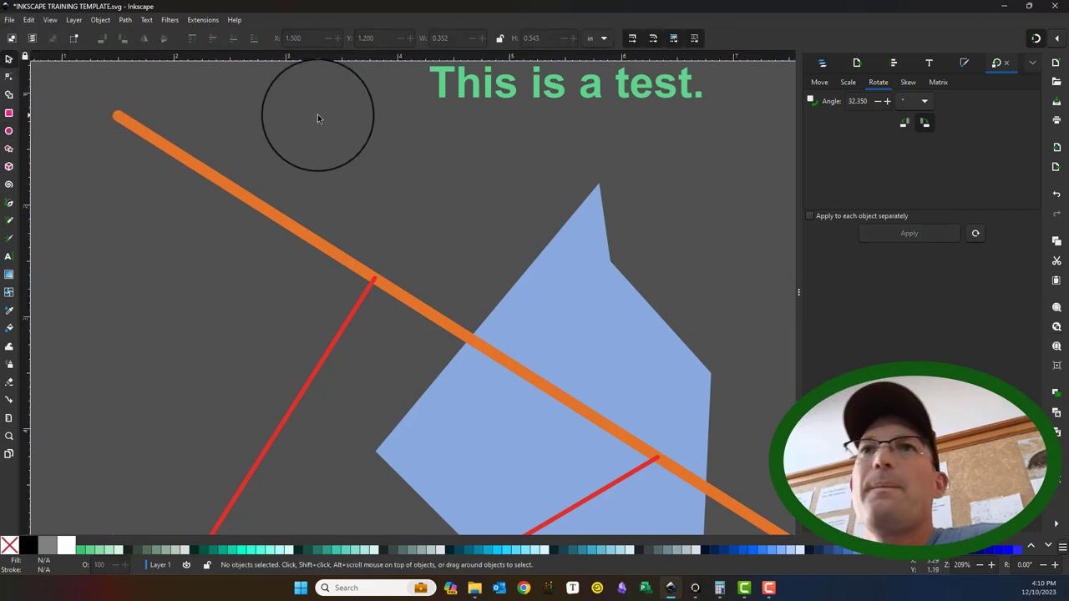
pyautogui.click(11, 131)
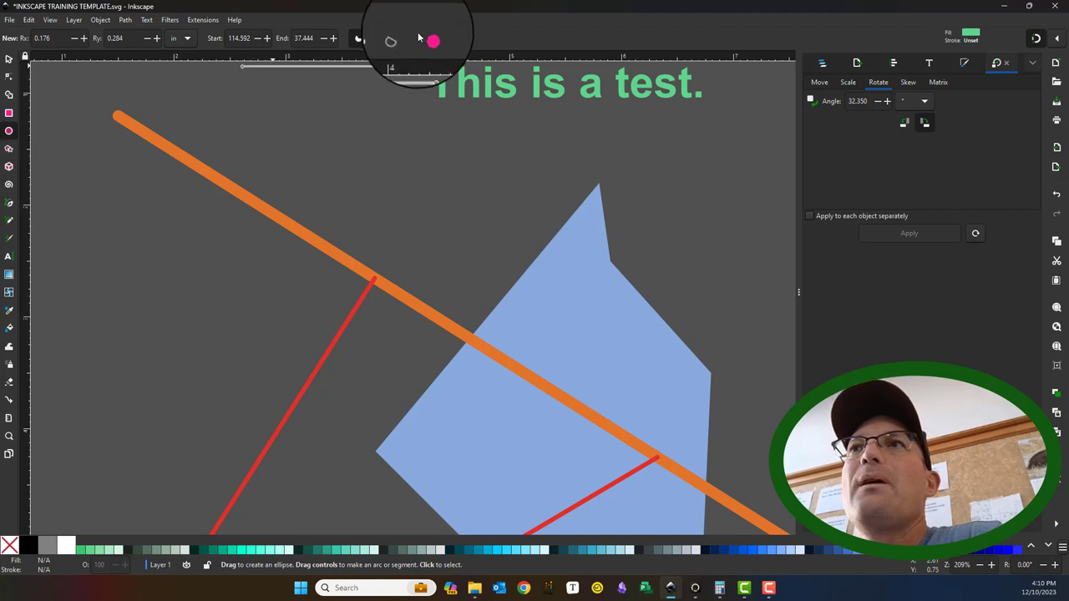
# Enable a visible snapping rectangular grid in Document Properties and draw a small green circle upper left
pyautogui.click(9, 19)
pyautogui.click(43, 246)
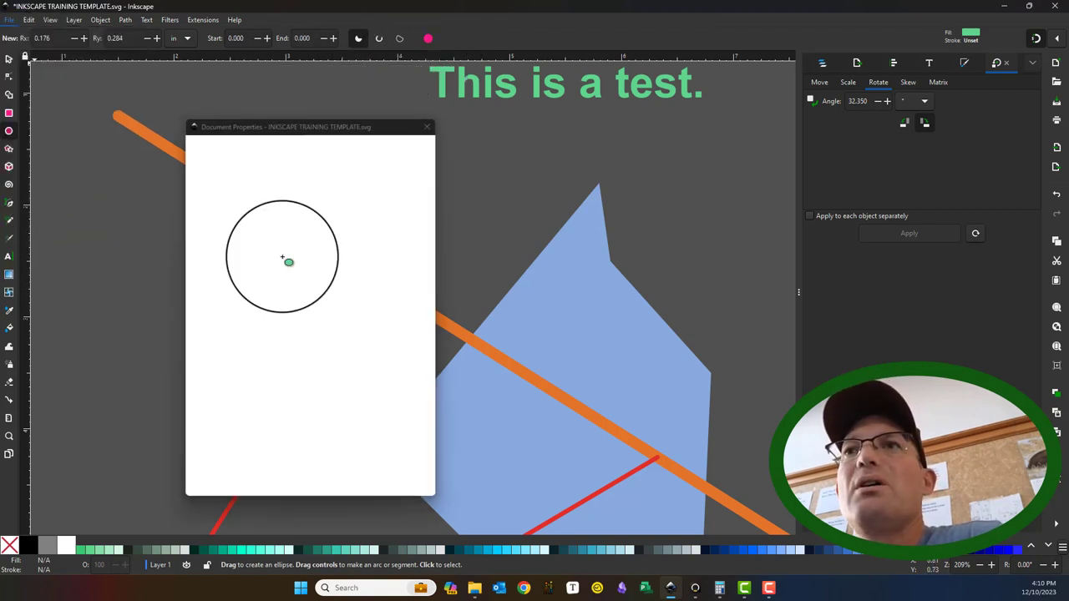
pyautogui.click(268, 164)
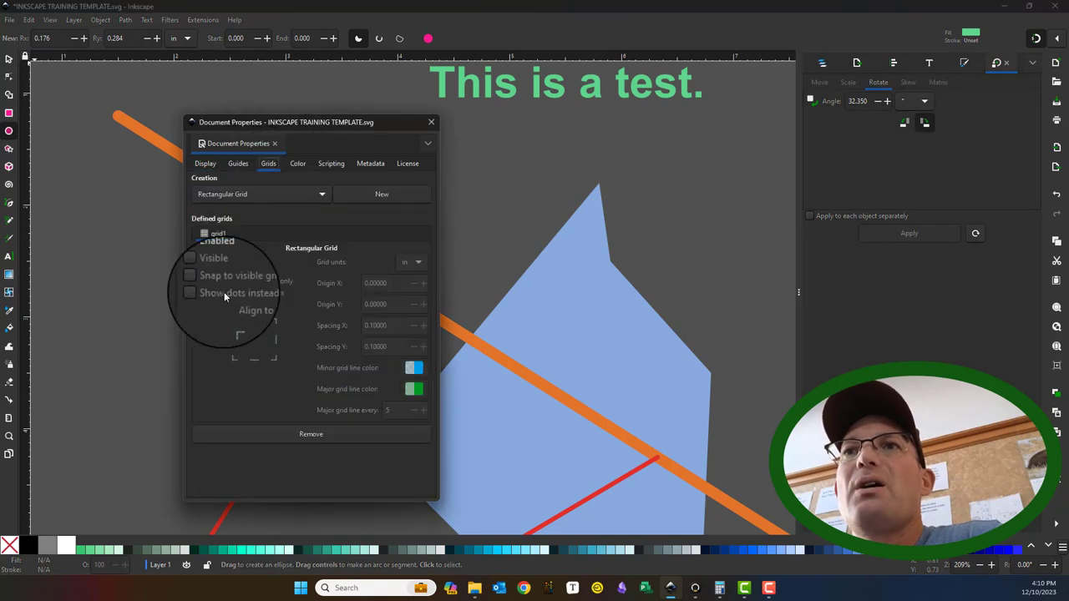
pyautogui.click(200, 270)
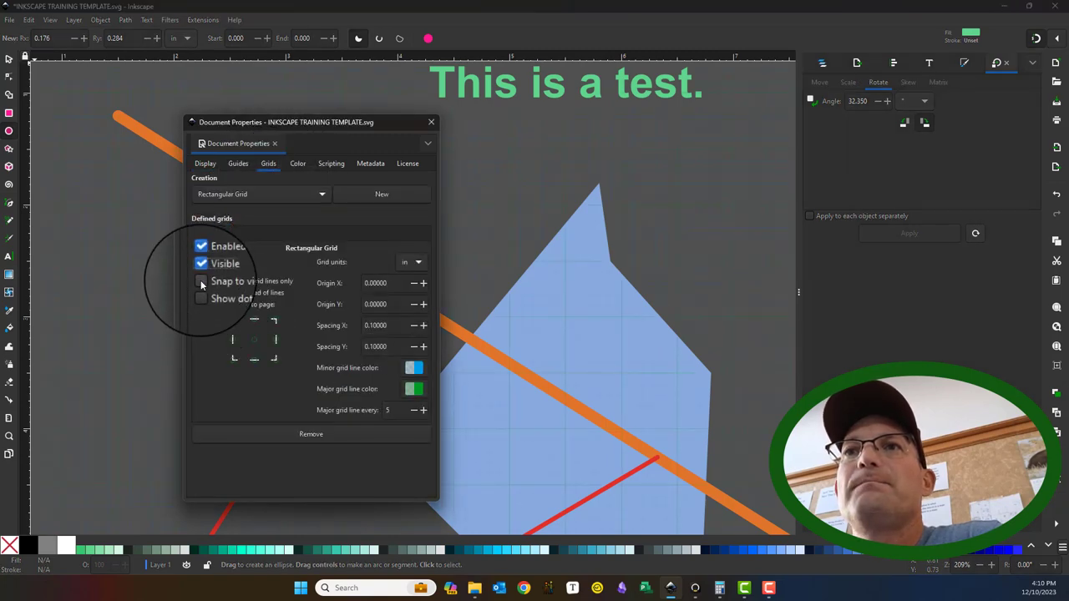
pyautogui.click(430, 123)
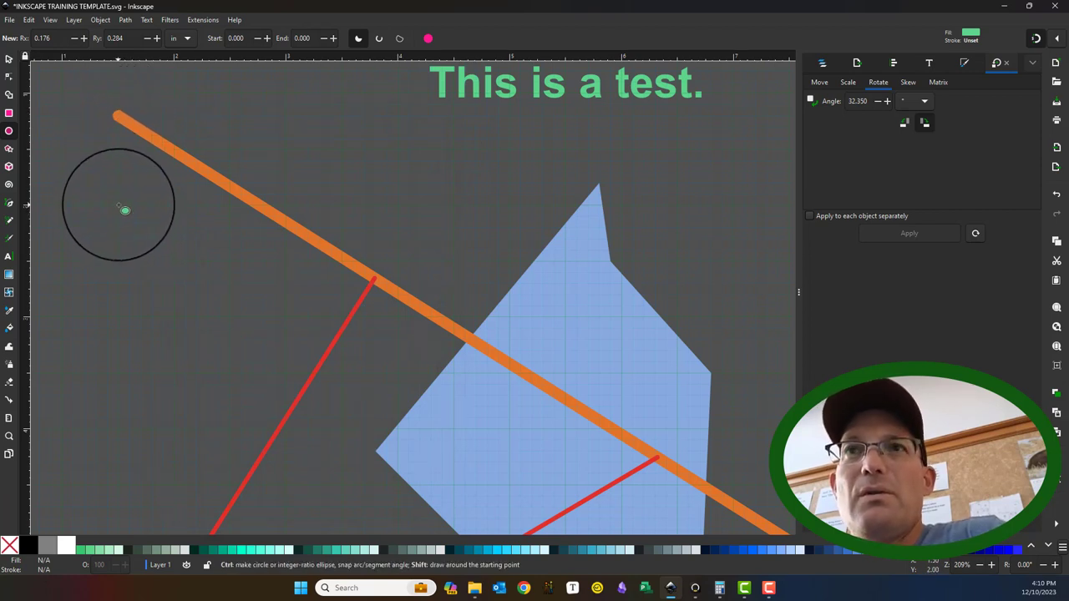
pyautogui.moveTo(84, 182); pyautogui.dragTo(132, 219)
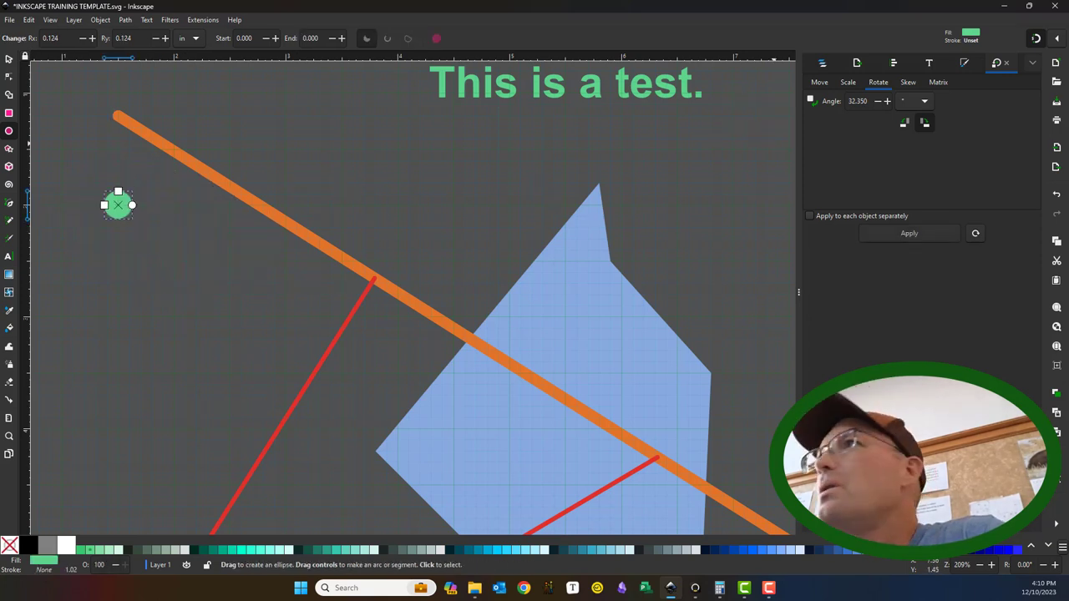
pyautogui.click(1058, 39)
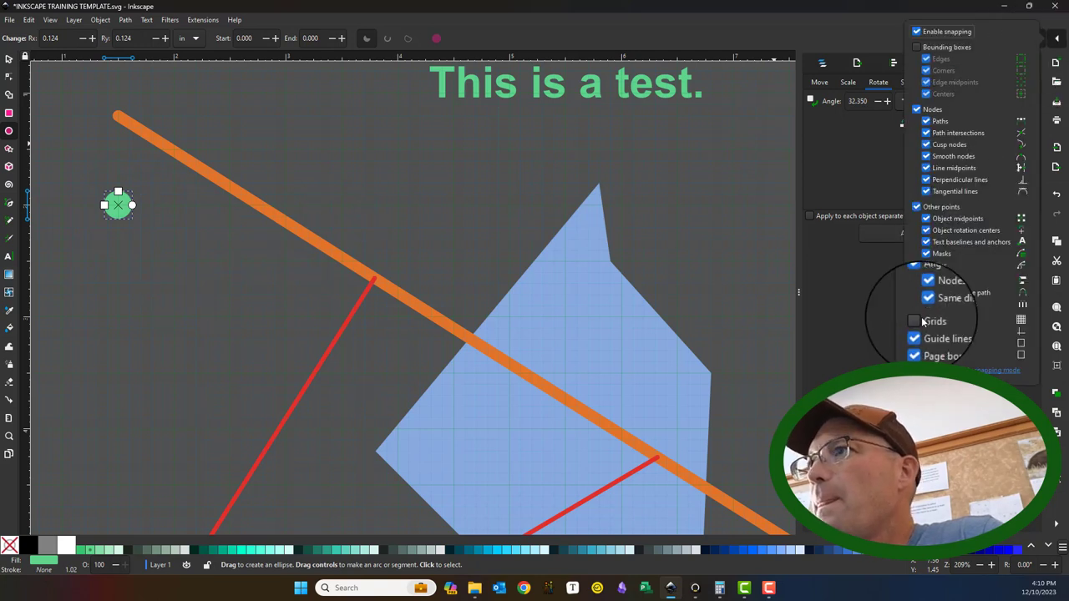
# Deselect the old circle and draw a new small green circle near the line's end
pyautogui.click(177, 242)
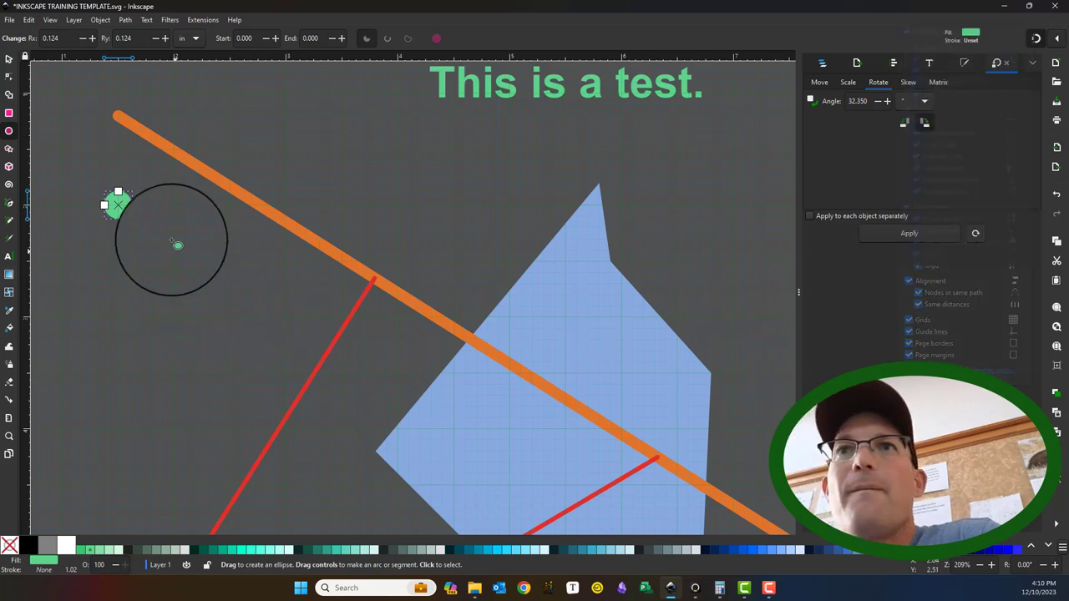
pyautogui.click(9, 59)
pyautogui.click(101, 211)
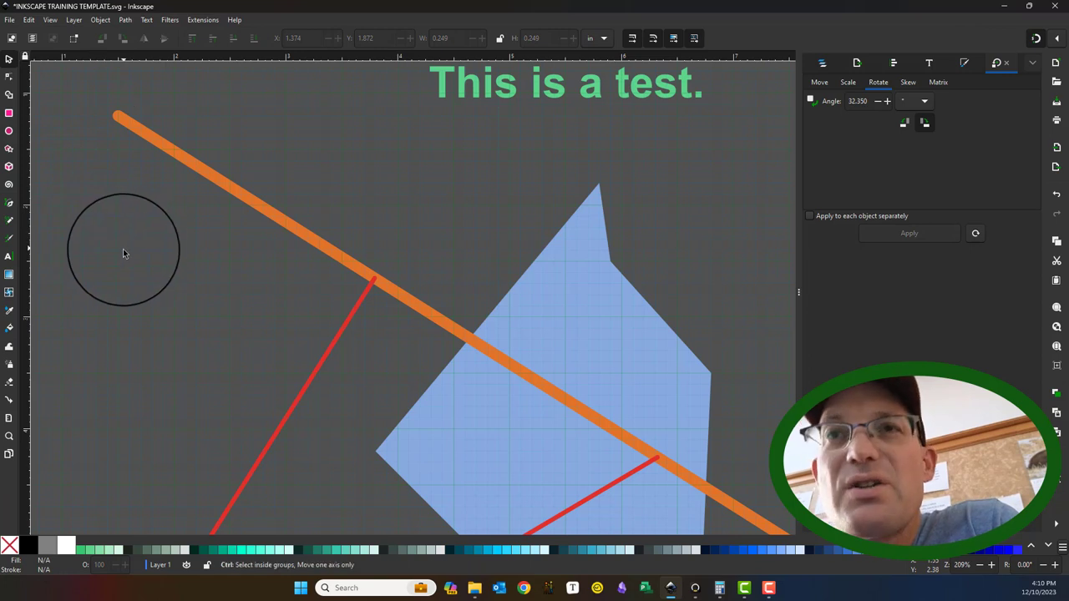
pyautogui.click(12, 132)
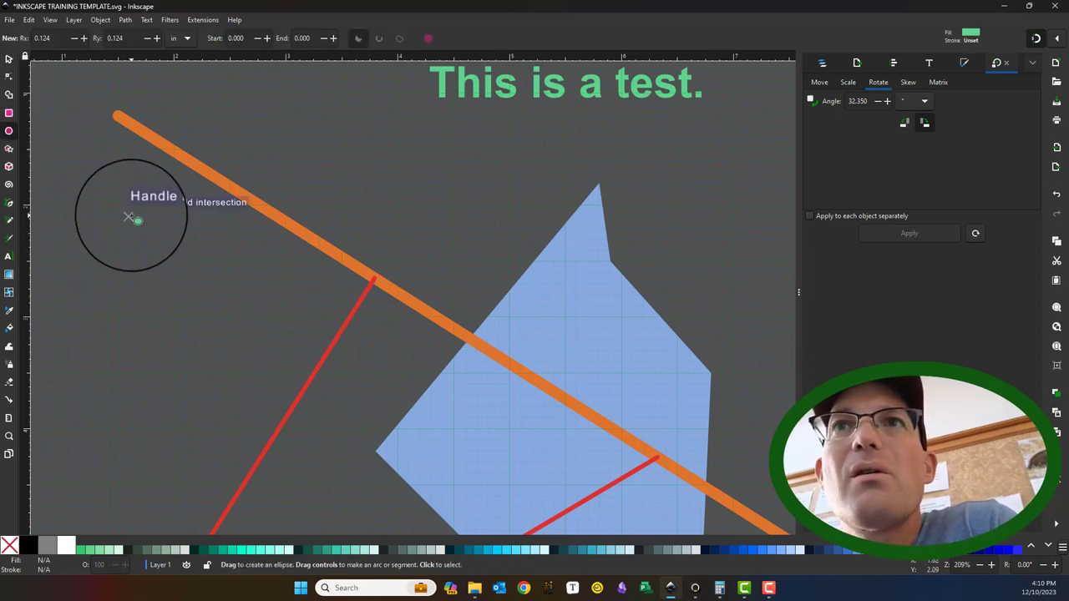
pyautogui.moveTo(130, 215); pyautogui.dragTo(139, 224)
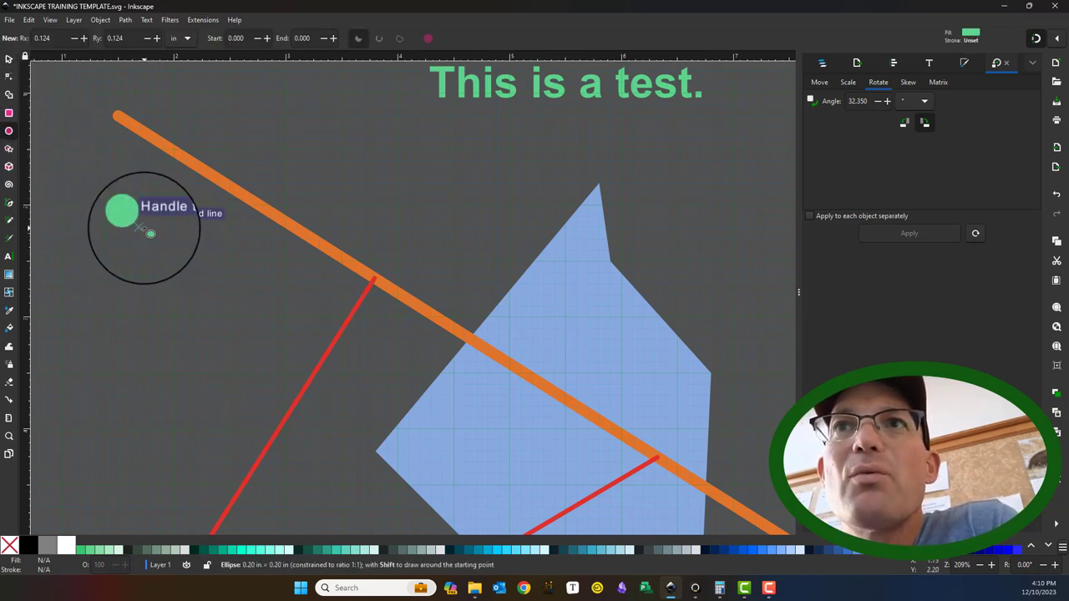
# Scale the green circle to 0.4 in and move it onto the orange line's upper-left end
pyautogui.click(9, 59)
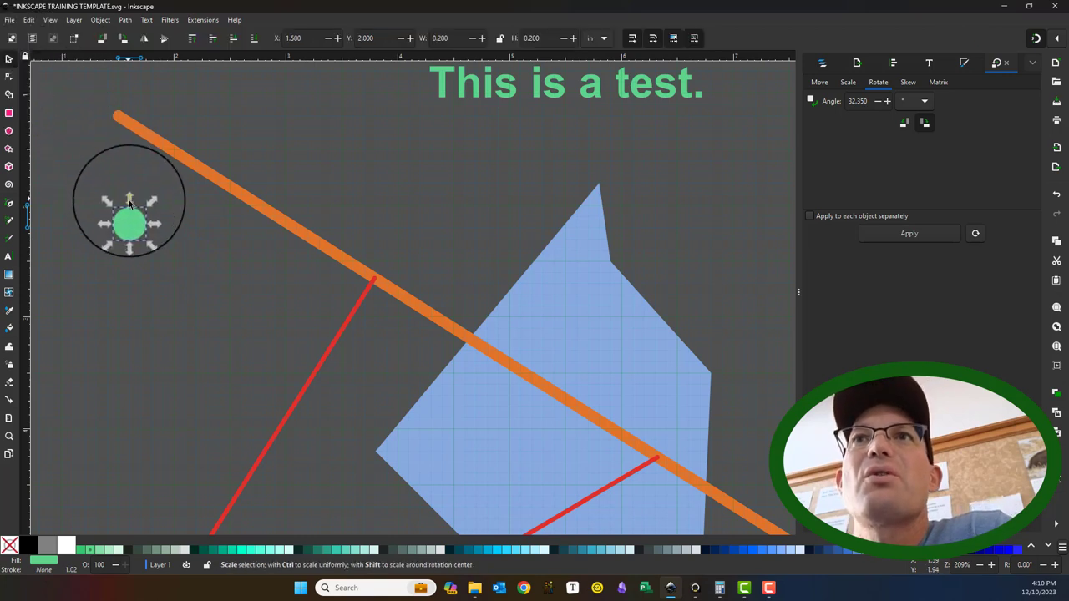
pyautogui.moveTo(161, 249); pyautogui.dragTo(172, 256)
pyautogui.click(144, 242)
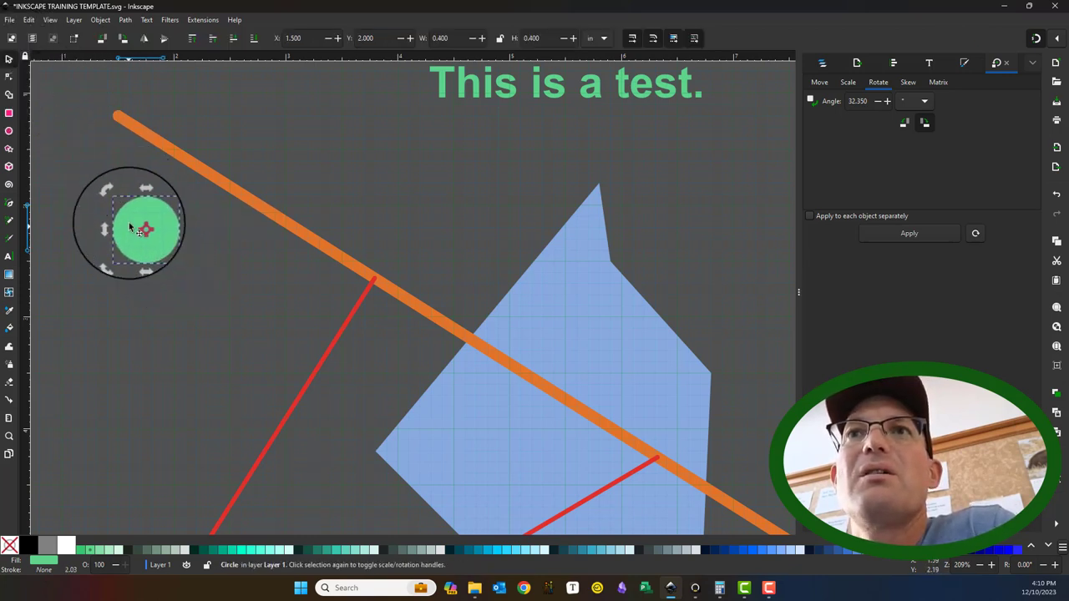
pyautogui.click(154, 241)
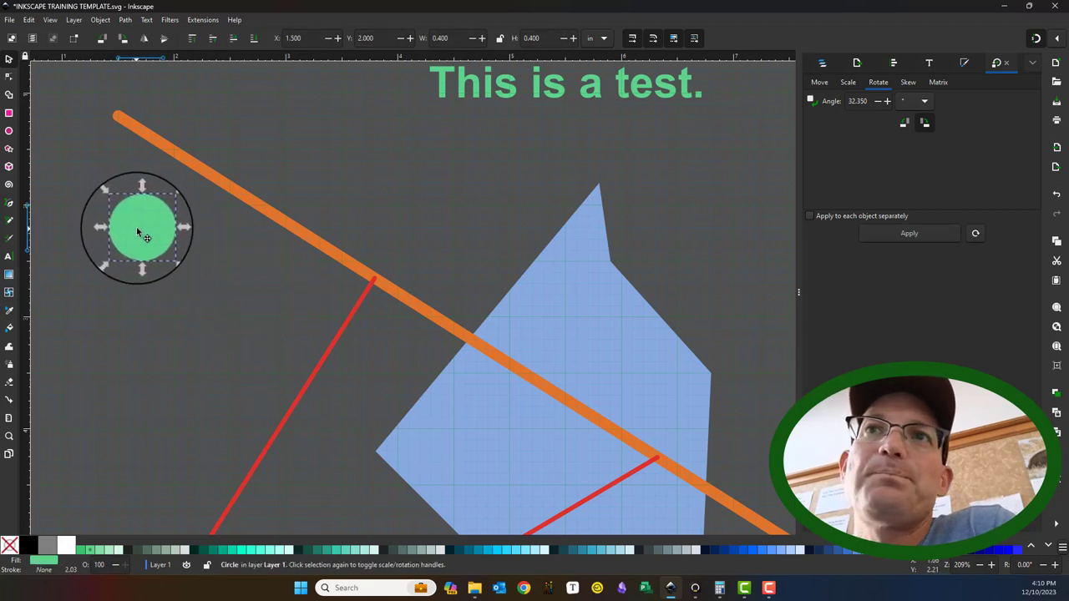
pyautogui.moveTo(138, 225); pyautogui.dragTo(115, 111)
# Move the orange line's end to the circle and shift a copy parallel to it
pyautogui.click(172, 162)
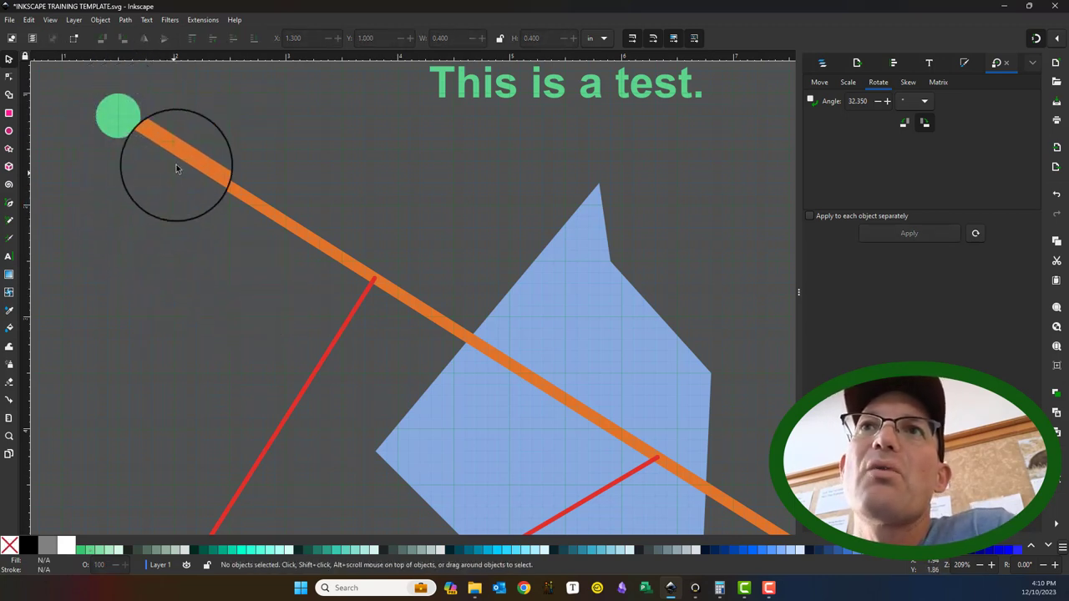
pyautogui.moveTo(183, 146); pyautogui.dragTo(107, 129)
pyautogui.scroll(3, 121, 107)
pyautogui.scroll(3, 119, 167)
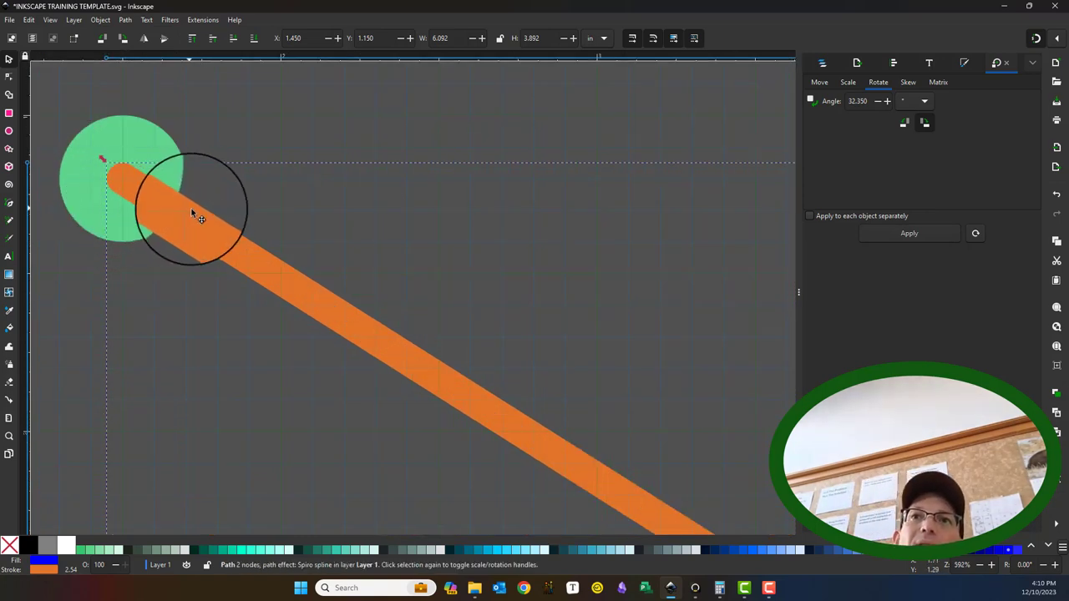
pyautogui.moveTo(192, 215); pyautogui.dragTo(309, 186)
pyautogui.hotkey('ctrl', 'd')
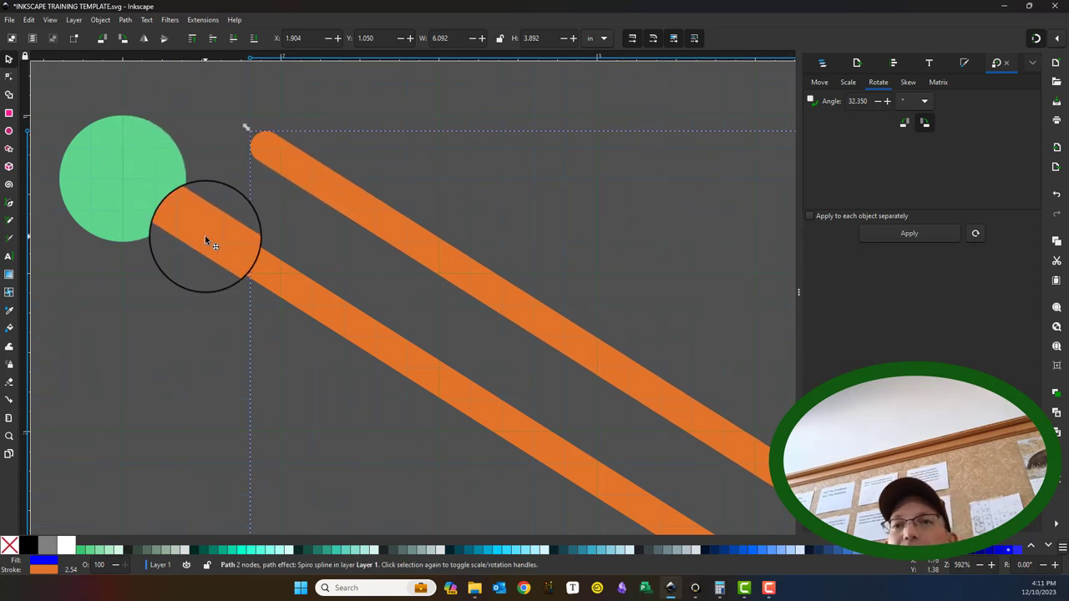
# Duplicate the lower line, rotate the copy 90°, and snap its end to the green circle
pyautogui.click(207, 235)
pyautogui.hotkey('ctrl', 'd')
pyautogui.moveTo(222, 243); pyautogui.dragTo(209, 376)
pyautogui.click(102, 37)
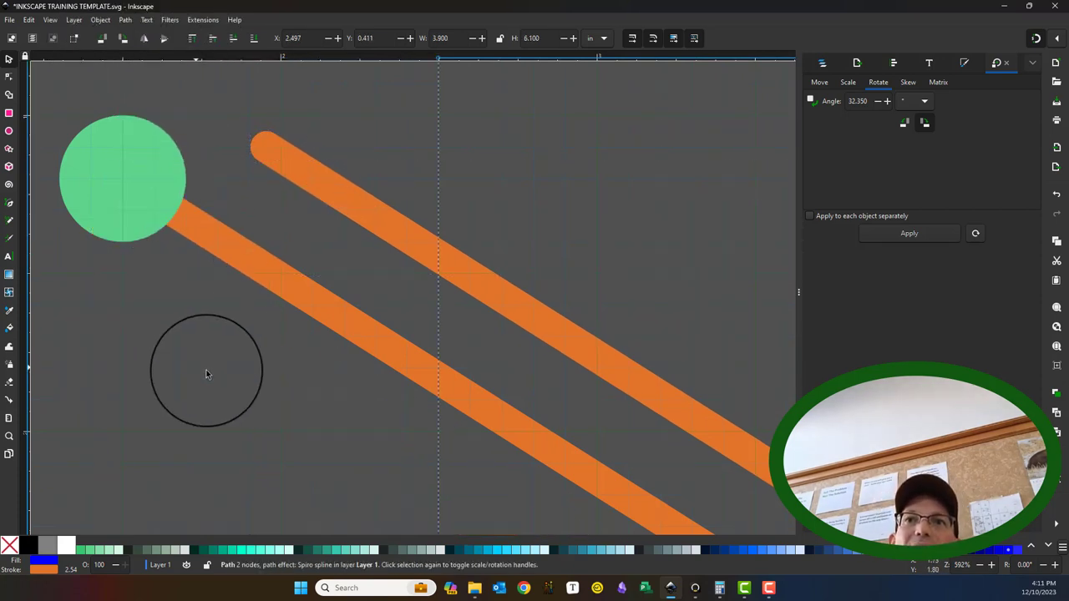
pyautogui.scroll(-3, 415, 274)
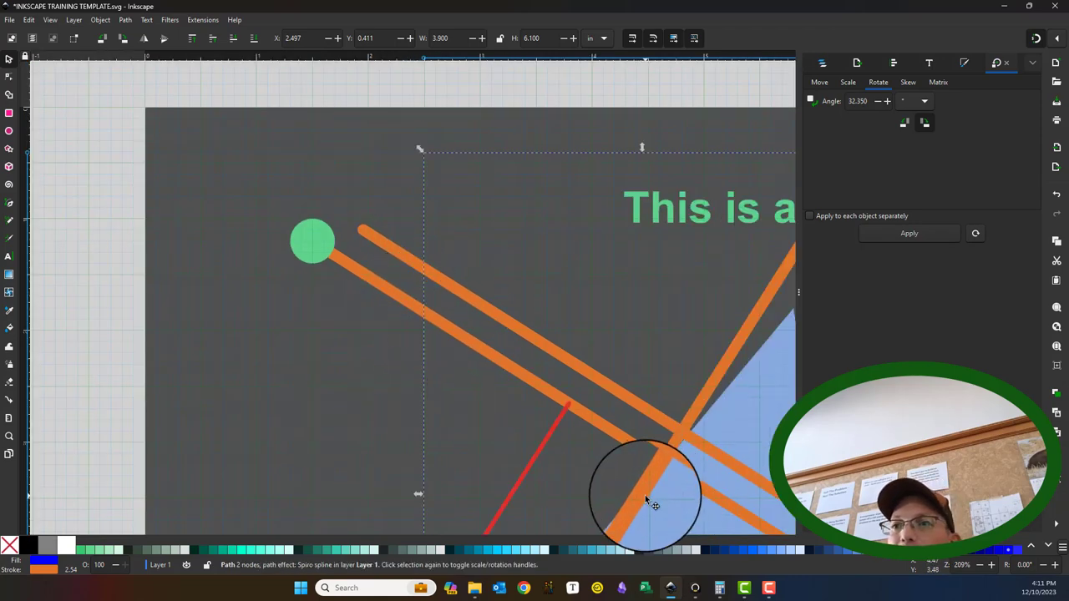
pyautogui.moveTo(643, 485); pyautogui.dragTo(221, 371)
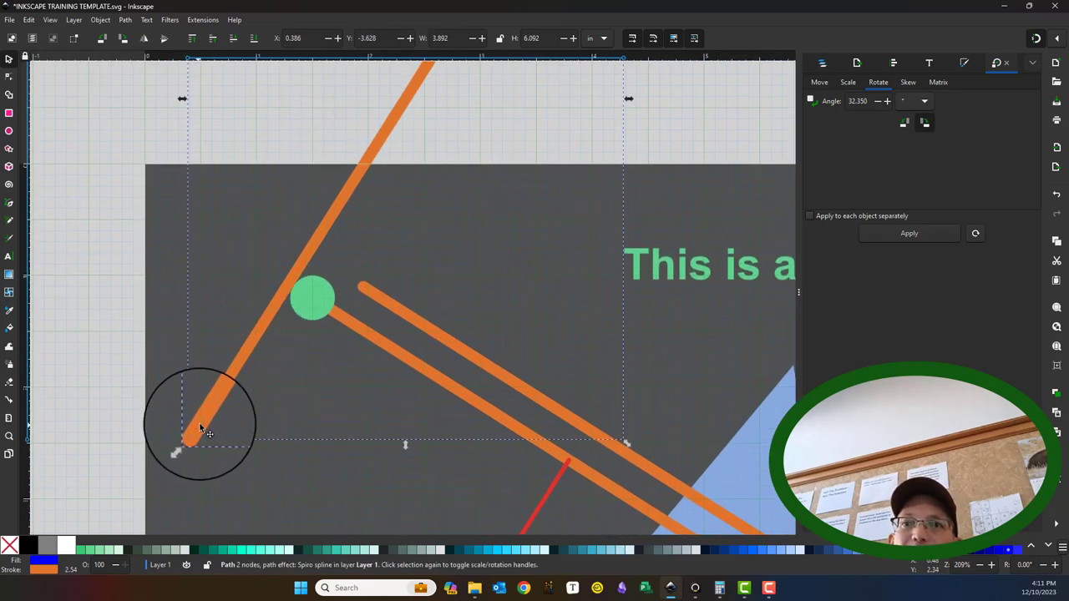
pyautogui.moveTo(216, 425); pyautogui.dragTo(332, 298)
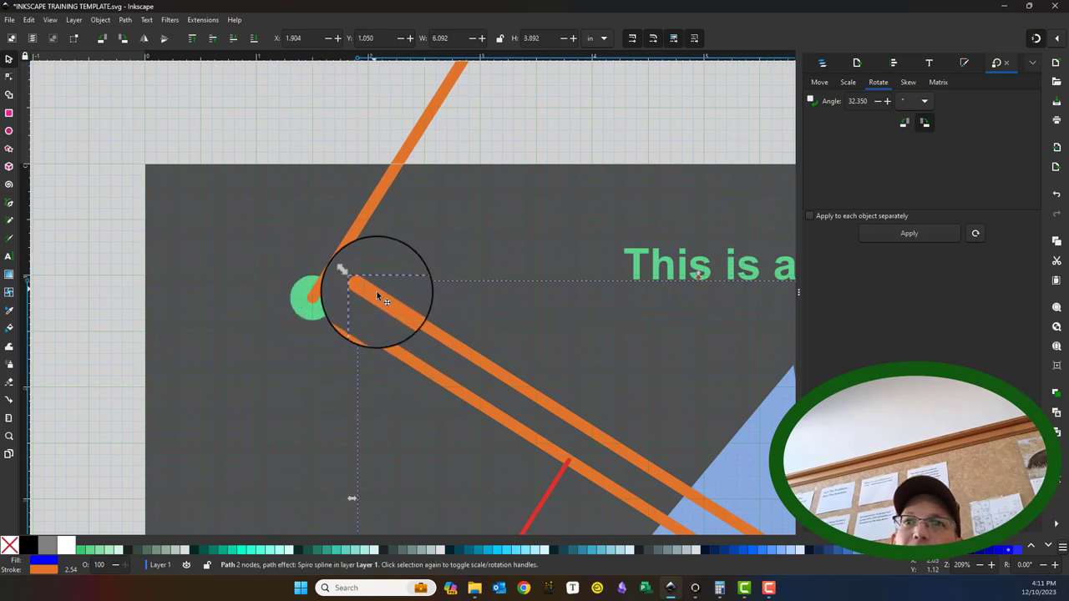
# Snap the parallel copy's end against the perpendicular spacer and delete the green circle
pyautogui.keyDown('ctrl'); pyautogui.scroll(2, 355, 314); pyautogui.keyUp('ctrl')
pyautogui.moveTo(381, 257); pyautogui.dragTo(298, 255)
pyautogui.keyDown('ctrl'); pyautogui.scroll(-3, 297, 255); pyautogui.keyUp('ctrl')
pyautogui.click(290, 265)
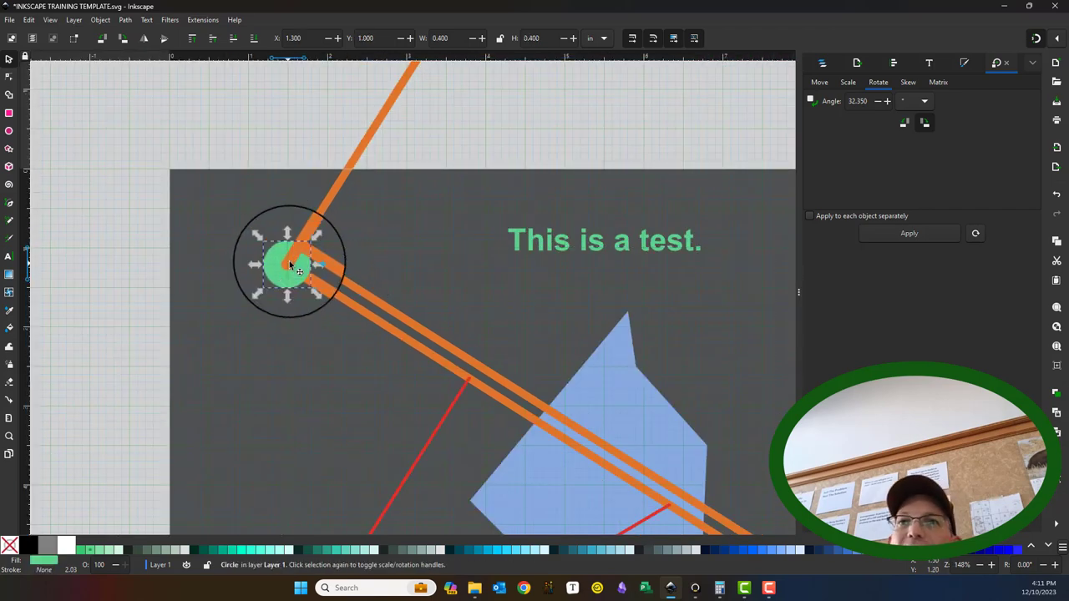
pyautogui.press('Delete')
# Remove the spacer line, then put the text on the offset orange line via Text > Put on Path
pyautogui.hotkey('ctrl', 'z')
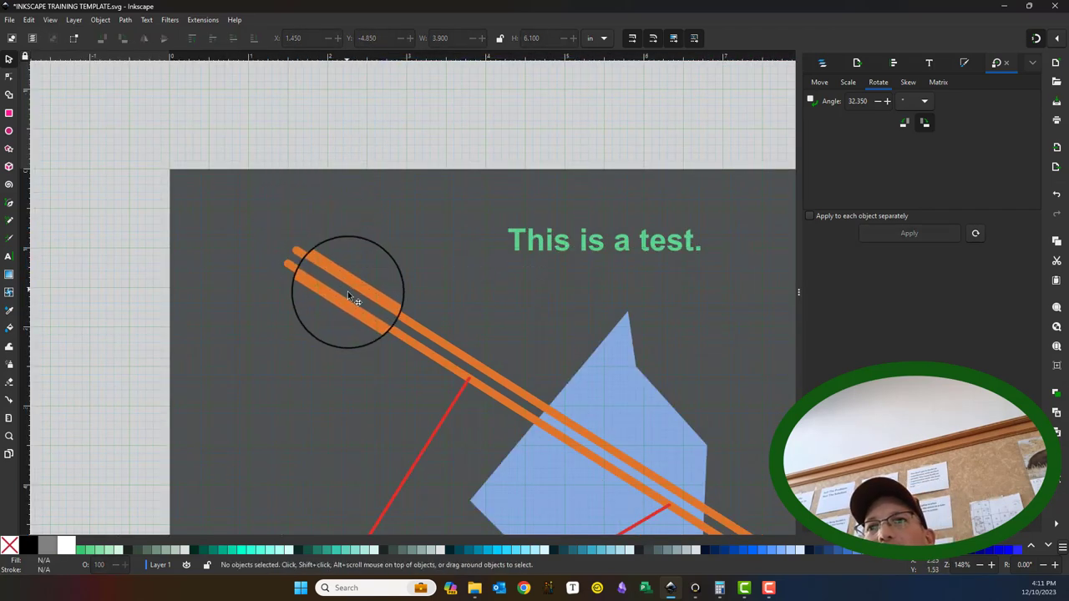
pyautogui.moveTo(496, 372); pyautogui.dragTo(366, 254)
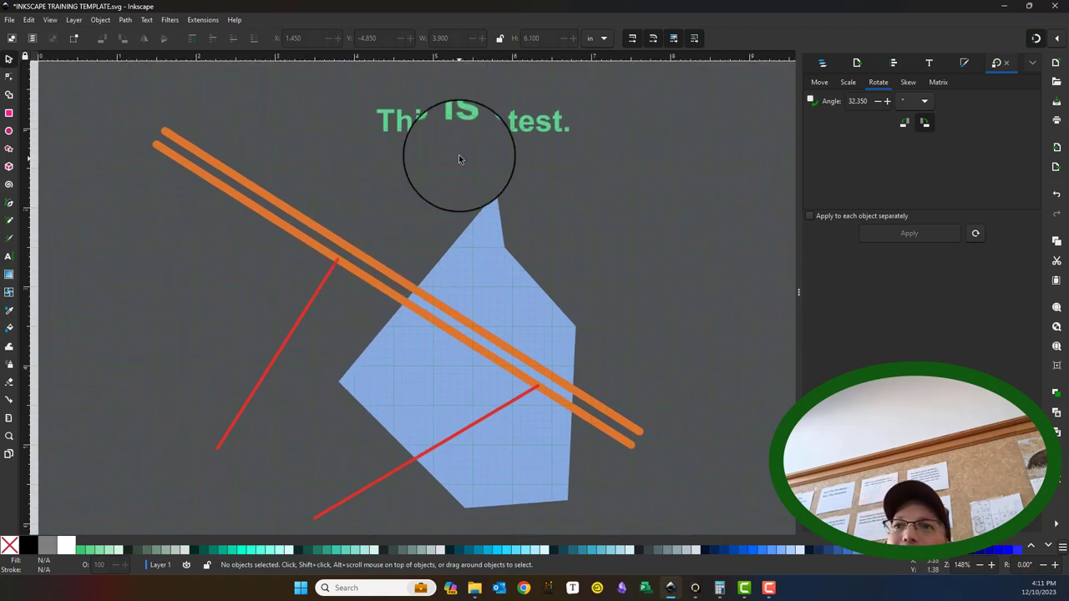
pyautogui.click(346, 253)
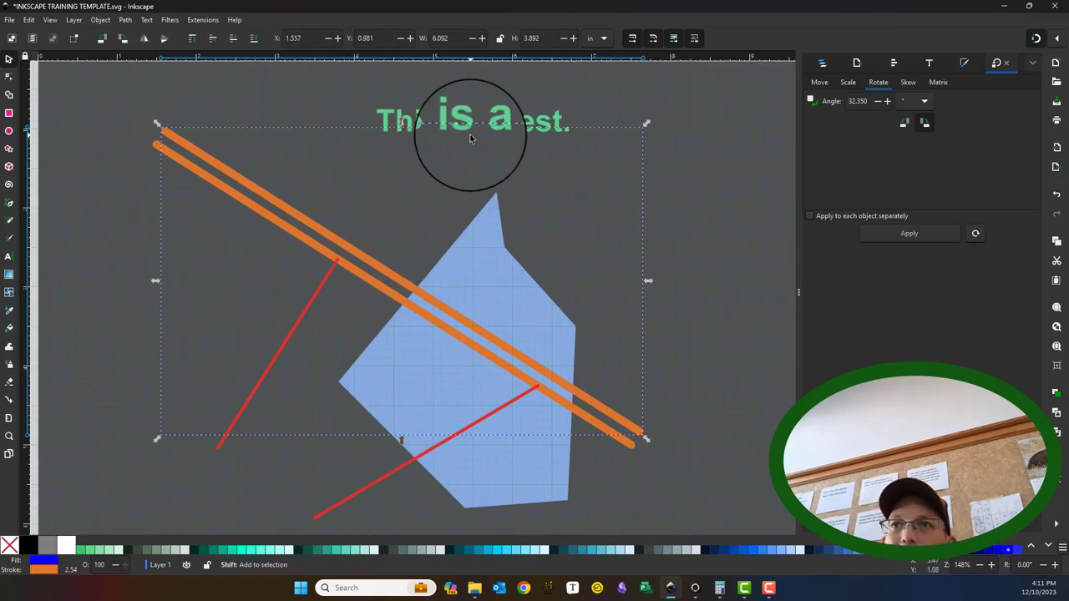
pyautogui.click(469, 132)
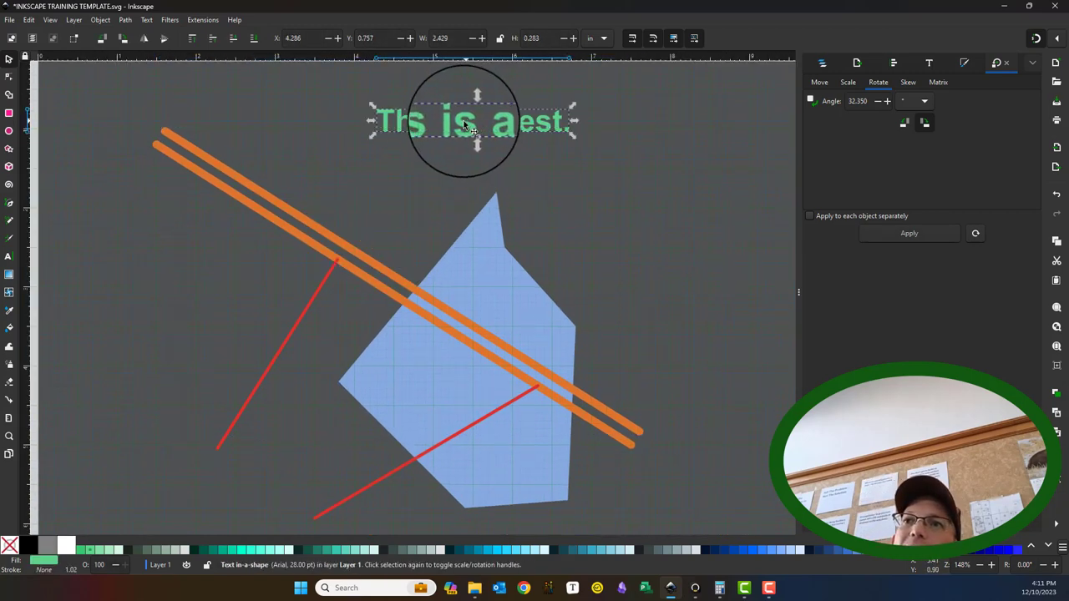
pyautogui.keyDown('shift'); pyautogui.click(302, 222); pyautogui.keyUp('shift')
pyautogui.click(146, 19)
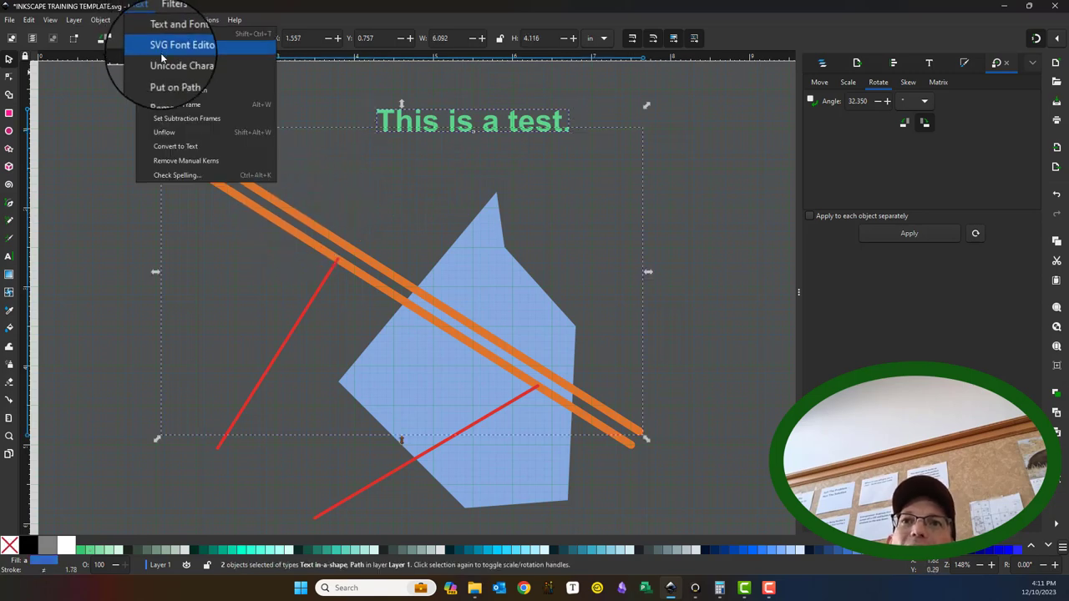
pyautogui.click(165, 81)
pyautogui.click(302, 85)
# Try deleting a line and moving the upper path's end node, undoing both changes
pyautogui.click(256, 183)
pyautogui.press('Delete')
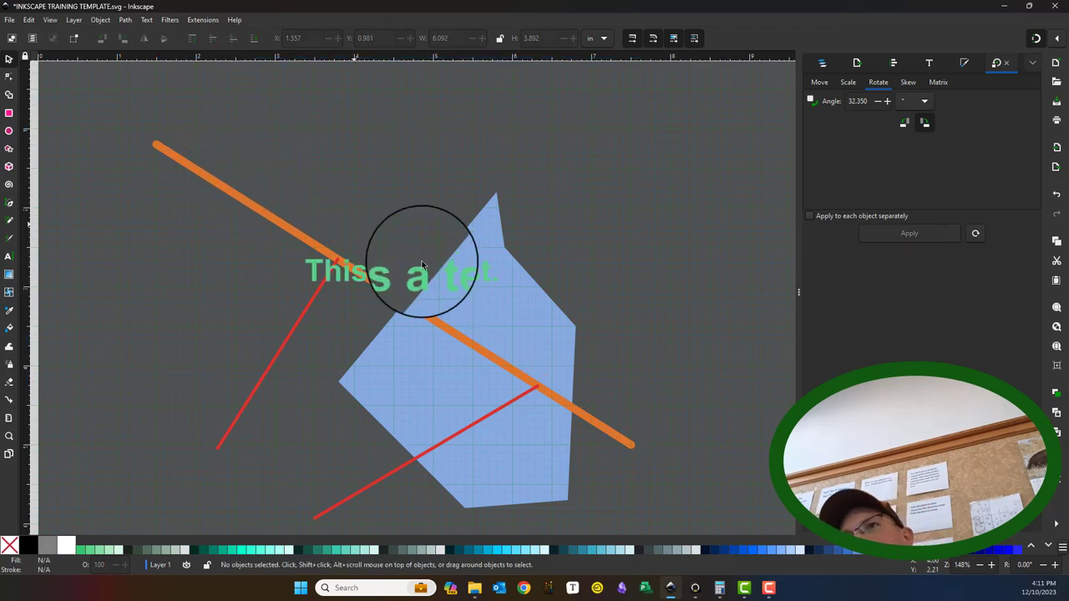
pyautogui.click(1056, 194)
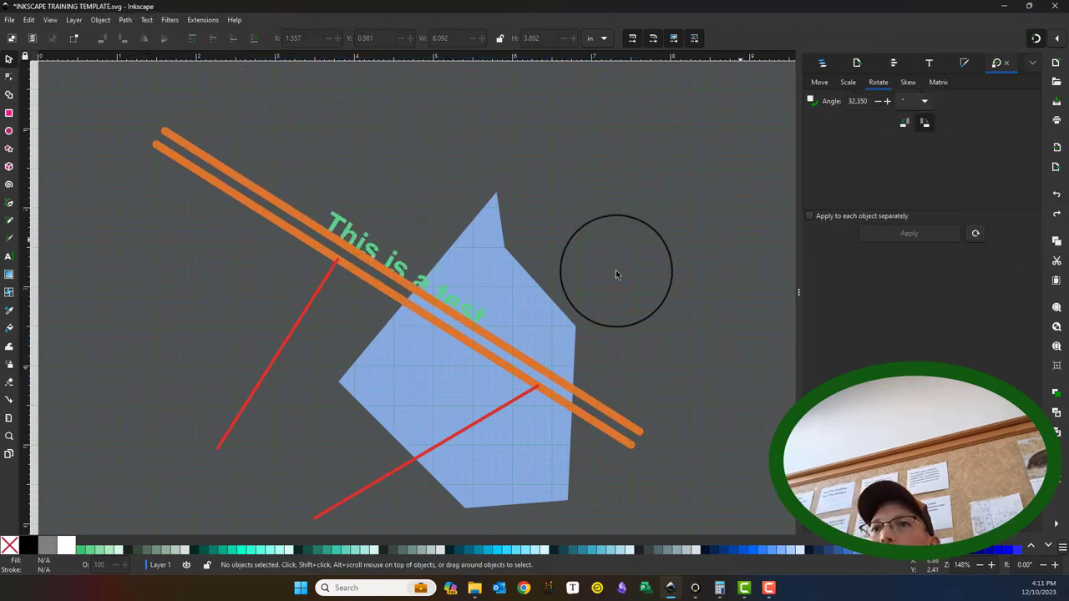
pyautogui.click(649, 441)
pyautogui.doubleClick(650, 441)
pyautogui.moveTo(648, 438)
pyautogui.mouseDown()
pyautogui.moveTo(681, 255)
pyautogui.moveTo(673, 416)
pyautogui.moveTo(656, 429)
pyautogui.mouseUp()
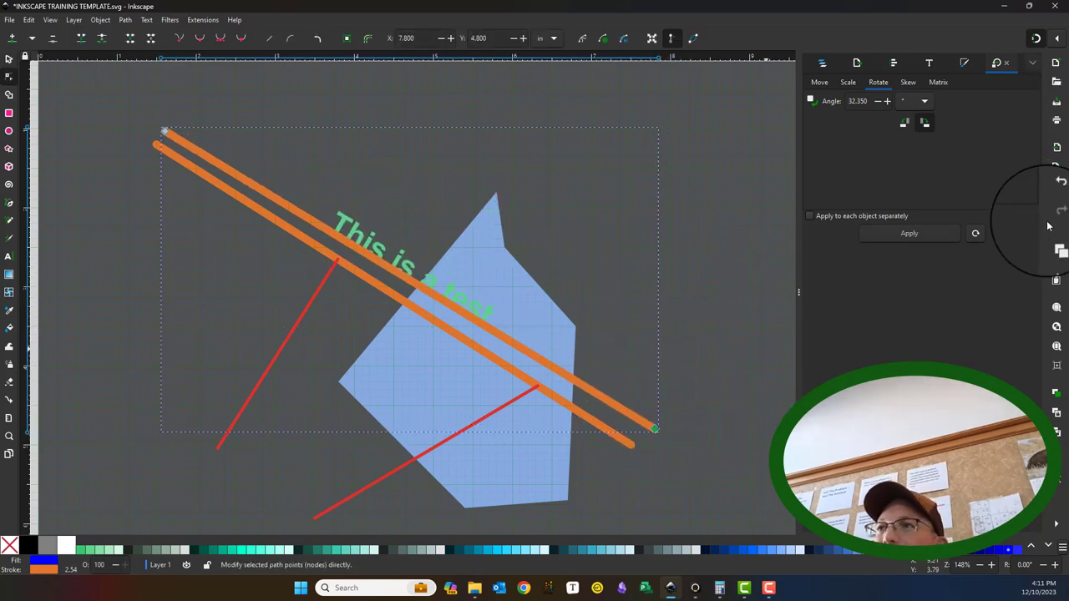
pyautogui.click(1057, 195)
# Select the text on path and convert it to outlines with Ctrl+Shift+C
pyautogui.click(9, 59)
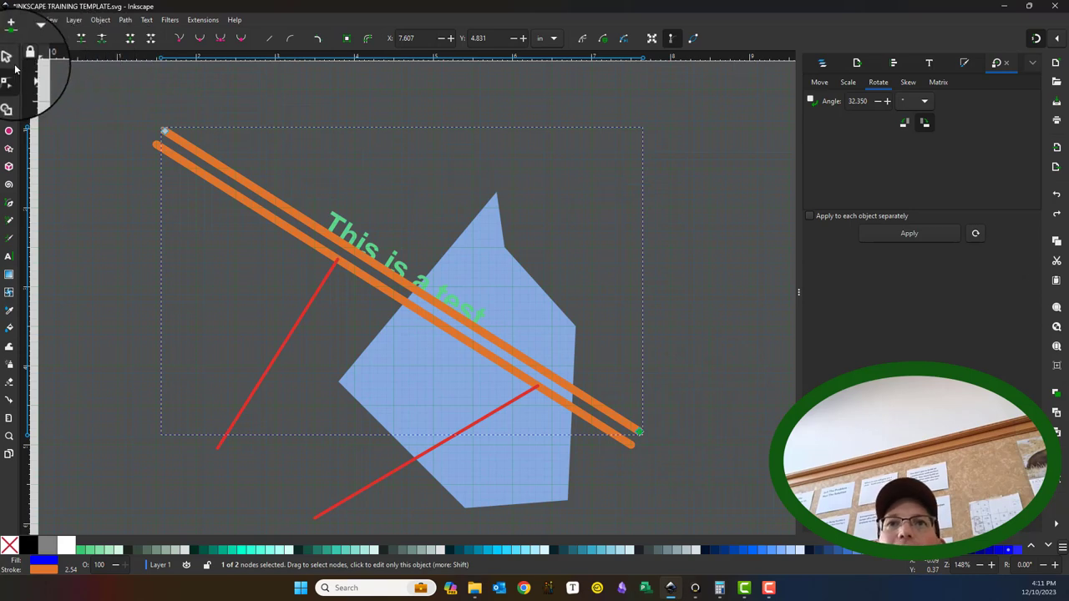
pyautogui.click(268, 179)
pyautogui.click(384, 247)
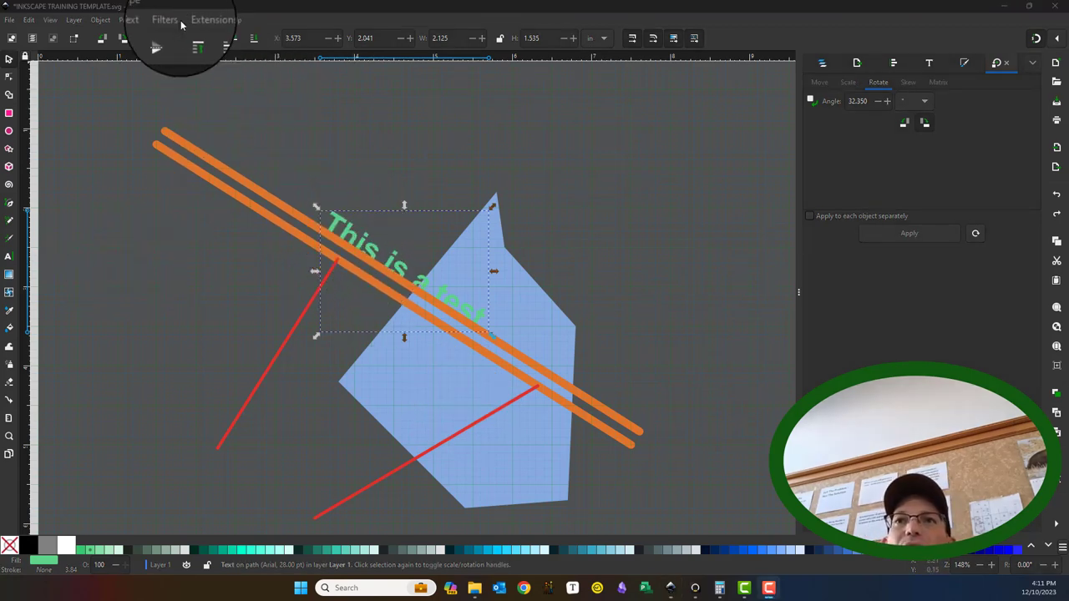
pyautogui.click(147, 19)
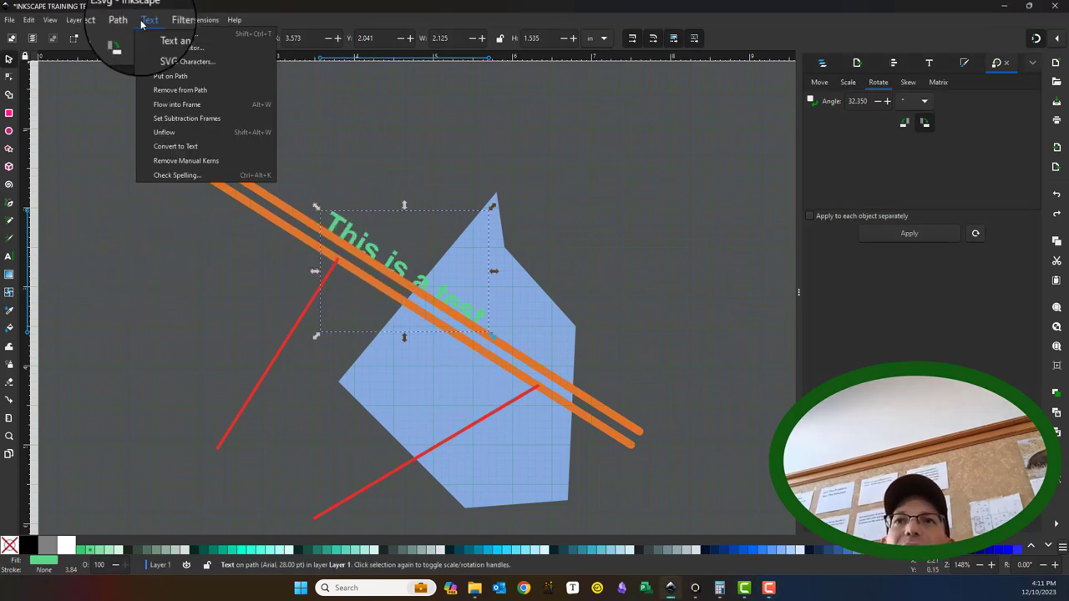
pyautogui.click(174, 91)
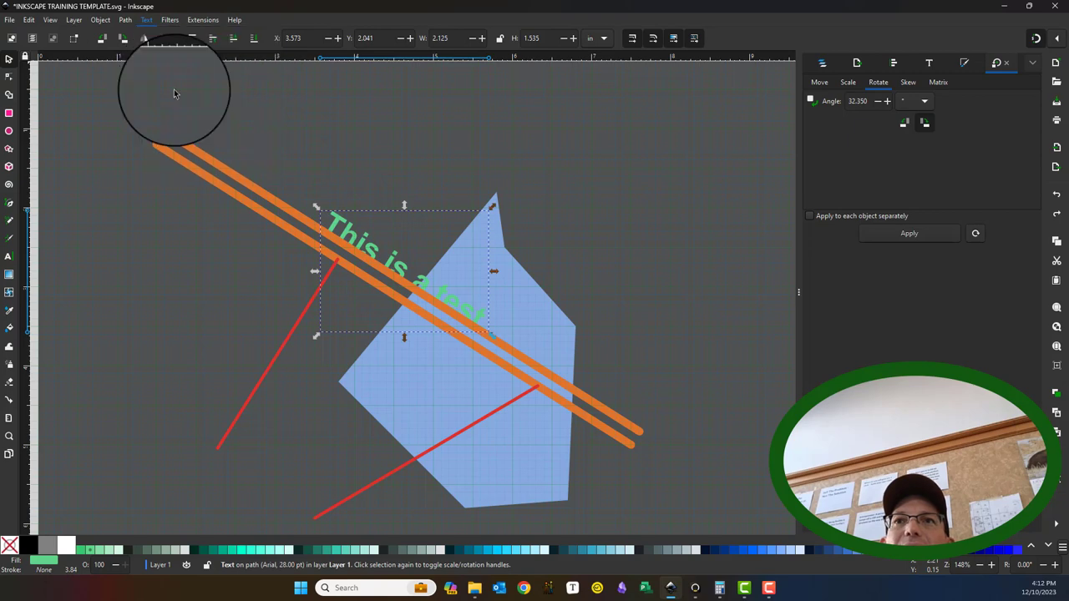
pyautogui.click(1057, 195)
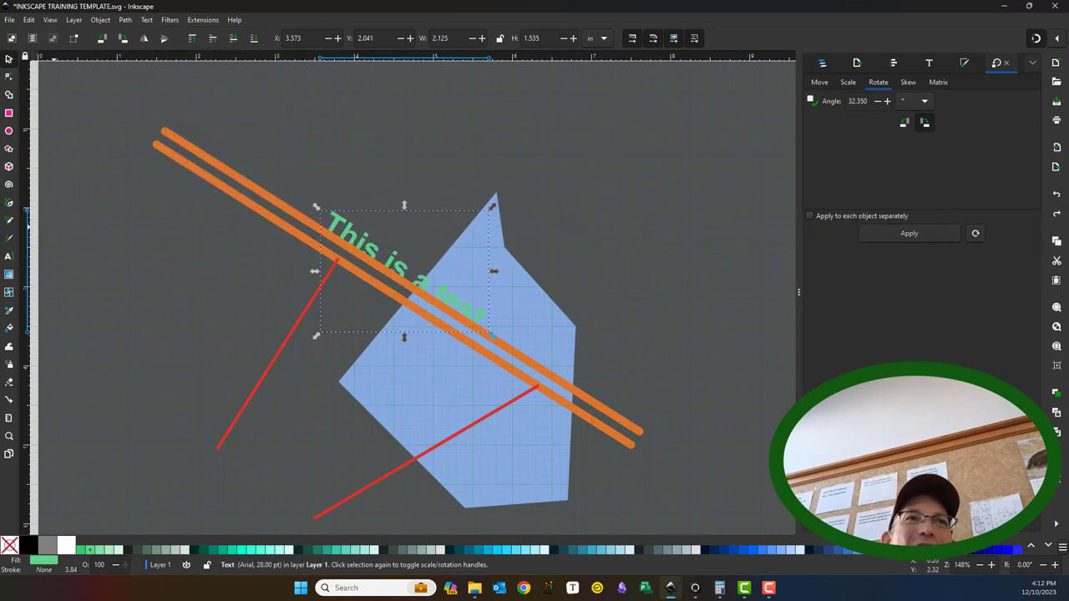
pyautogui.hotkey('shift', 'ctrl', 'c')
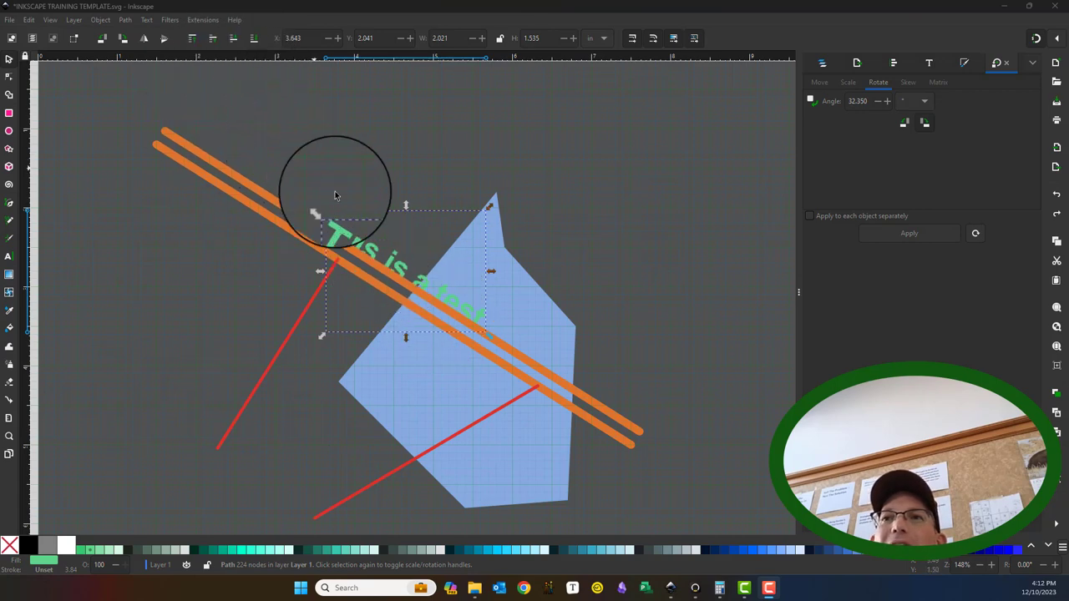
# Convert the green text outlines to a path, delete the offset orange line, and reselect the outlines
pyautogui.click(333, 244)
pyautogui.click(363, 238)
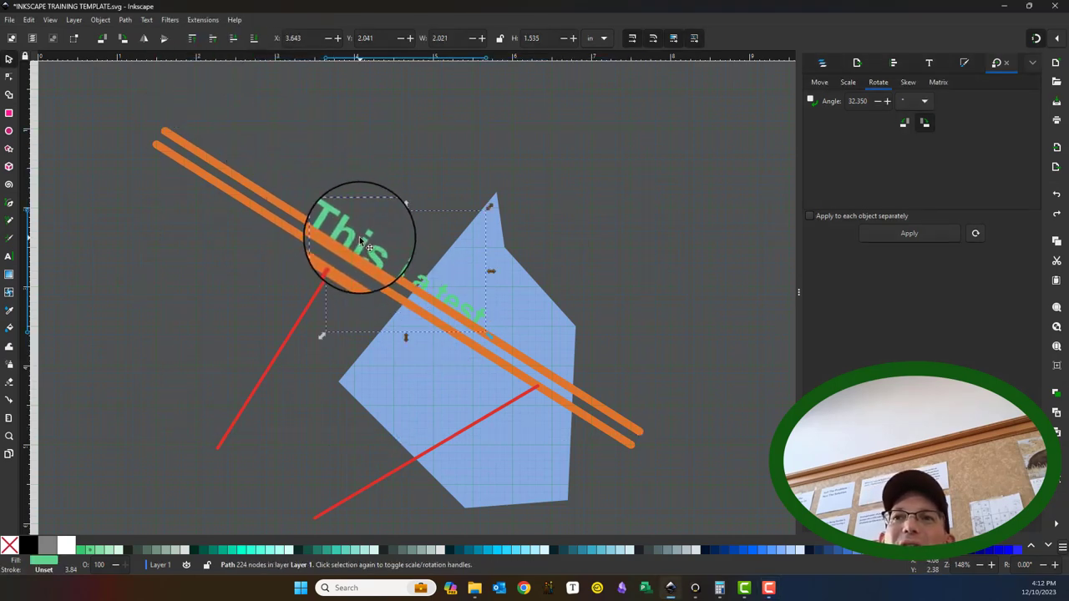
pyautogui.click(147, 21)
pyautogui.moveTo(118, 20)
pyautogui.click(136, 35)
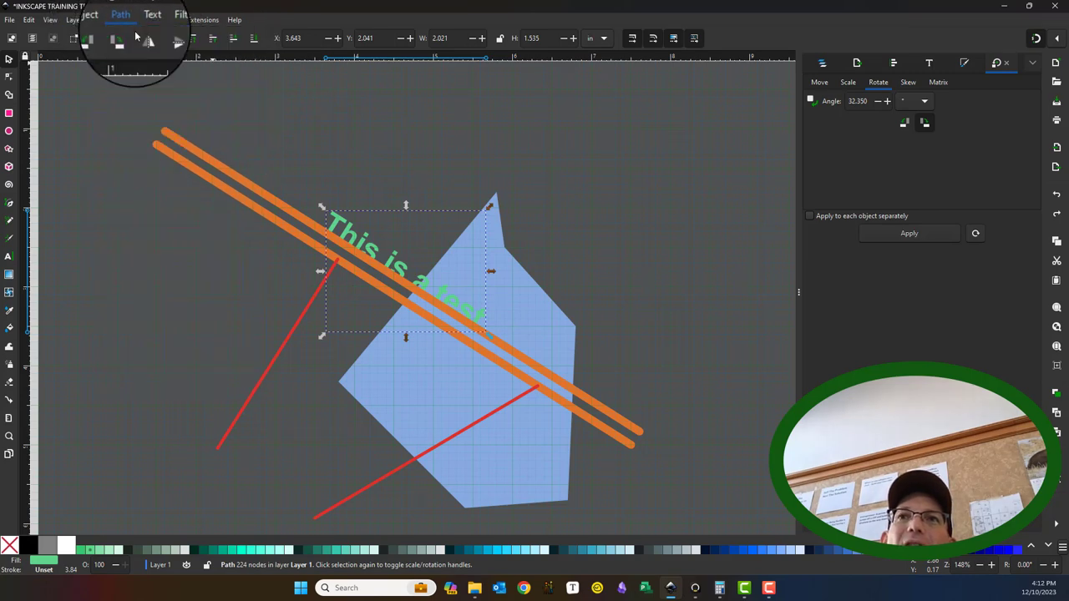
pyautogui.click(253, 187)
pyautogui.press('Delete')
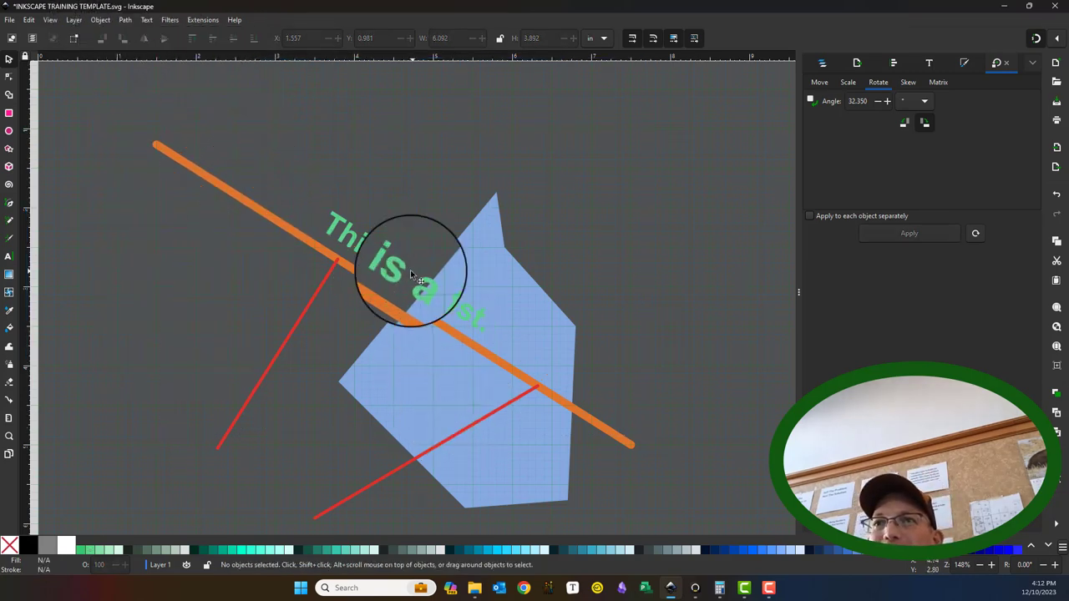
pyautogui.click(408, 271)
pyautogui.click(406, 275)
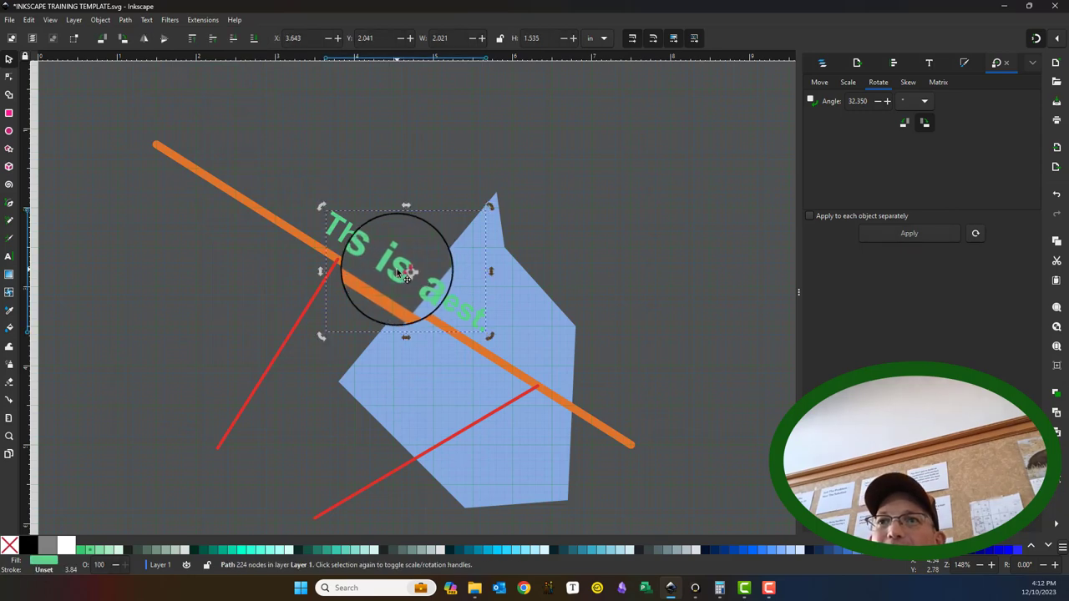
# Show the text contents in Text and Font, then undo twice to restore horizontal 'This is a test.'
pyautogui.click(938, 64)
pyautogui.click(885, 83)
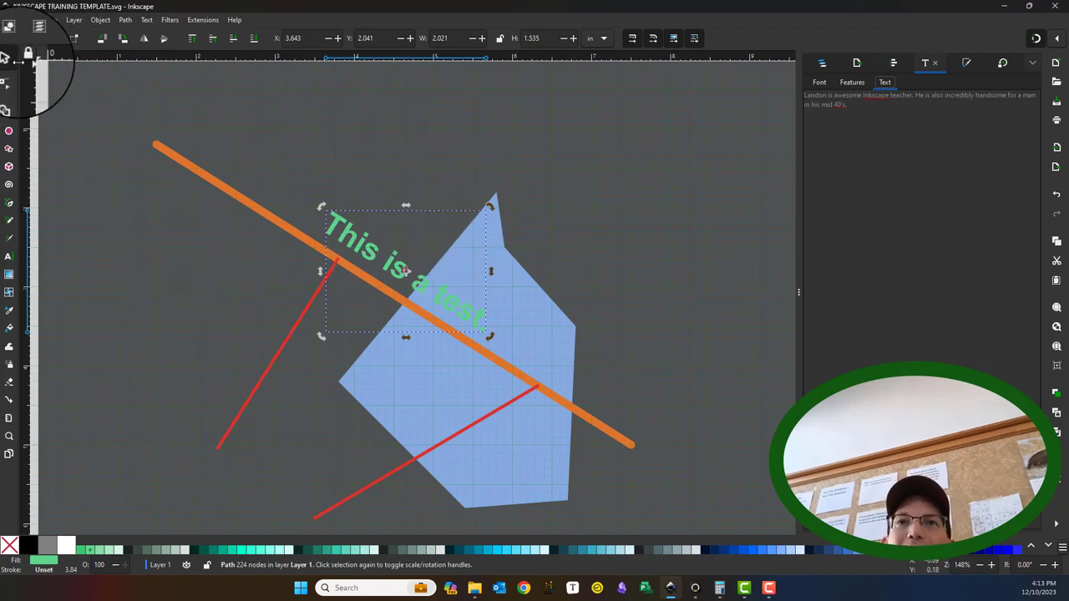
pyautogui.click(1056, 195)
pyautogui.click(1056, 195)
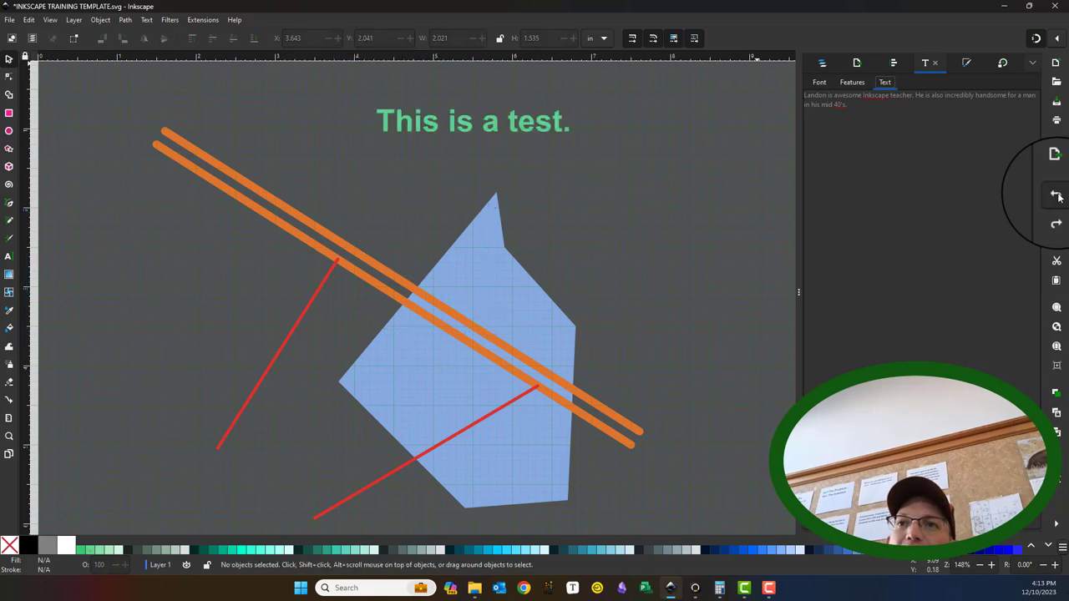
pyautogui.click(475, 126)
# Move 'This is a test.' onto the orange lines and rotate it about 32.57° parallel to them
pyautogui.moveTo(453, 126); pyautogui.dragTo(373, 265)
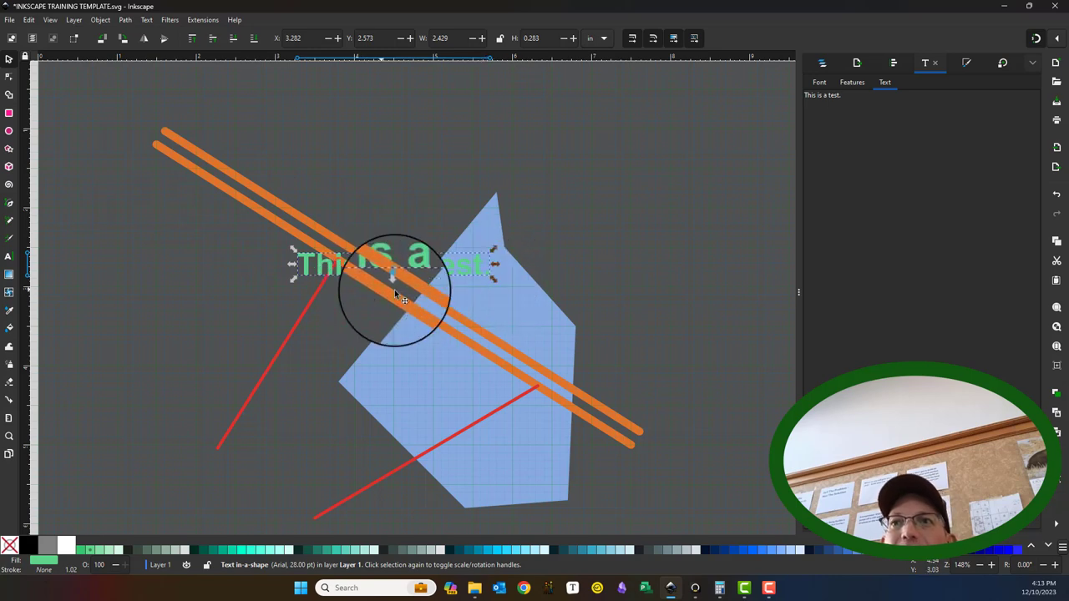
pyautogui.scroll(3, 400, 294)
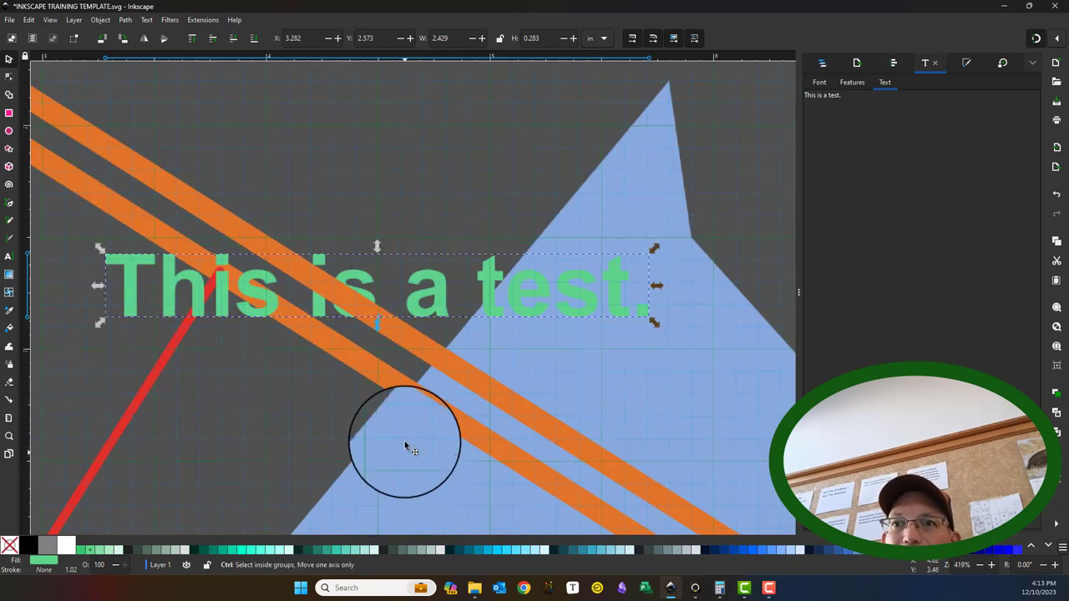
pyautogui.moveTo(361, 279); pyautogui.dragTo(405, 339)
pyautogui.click(410, 293)
pyautogui.moveTo(677, 345); pyautogui.dragTo(270, 98)
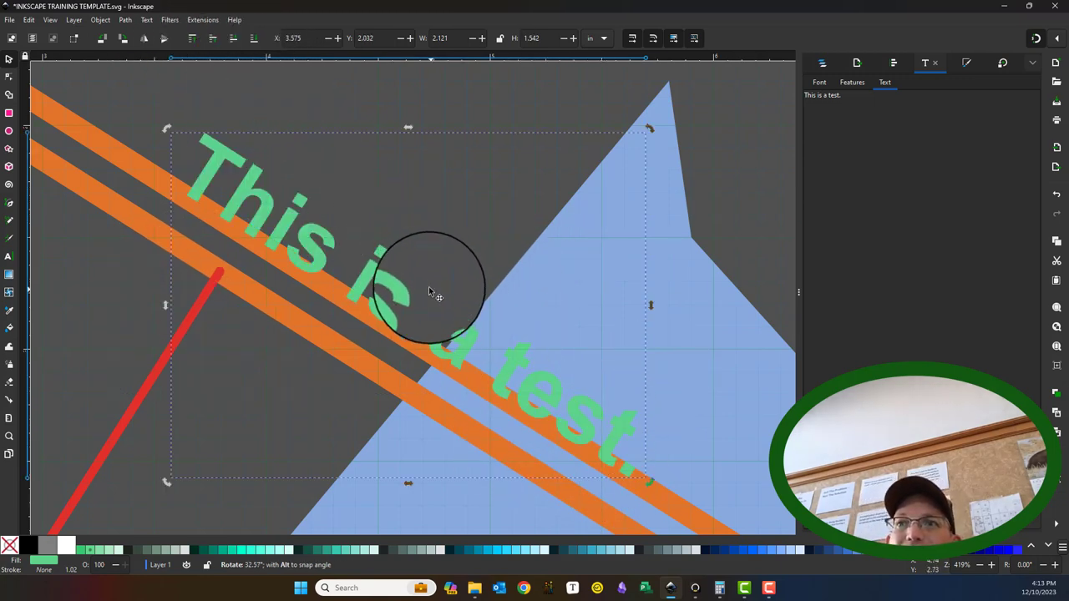
pyautogui.press('-')
pyautogui.press('-')
pyautogui.press('-')
pyautogui.press('-')
# Select the offset parallel orange line and remove it
pyautogui.click(282, 210)
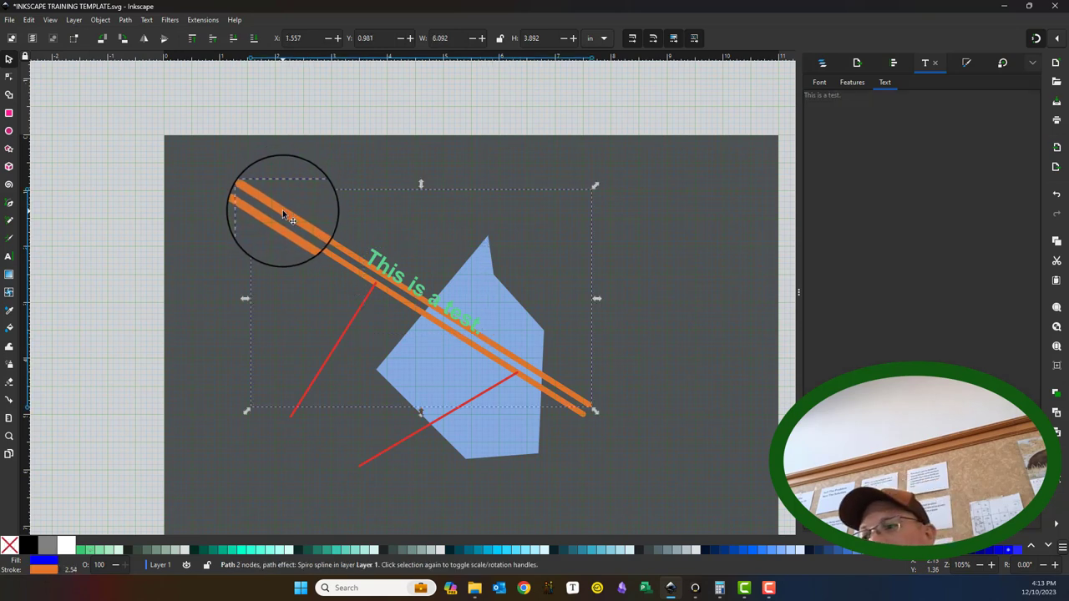
pyautogui.press('Escape')
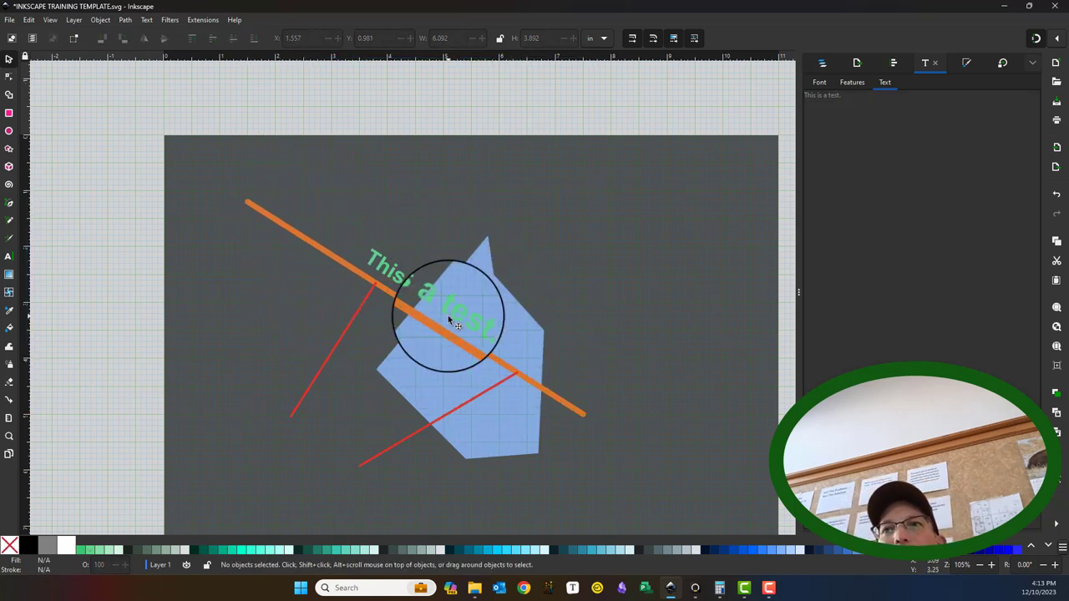